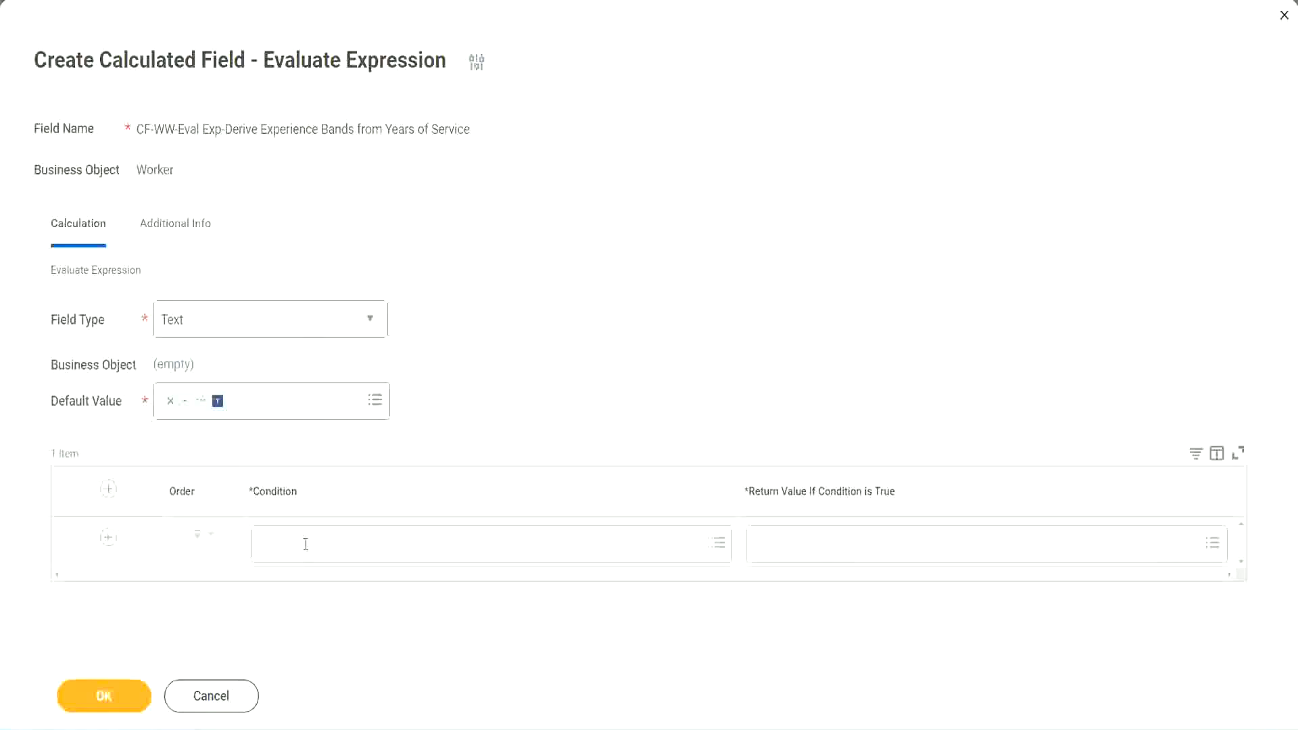
# - Copy "CF-WW-TF-Length of Service between 0 and 7 years" from the Notepad++ notes and set it as the first row's condition
pyautogui.click(305, 545)
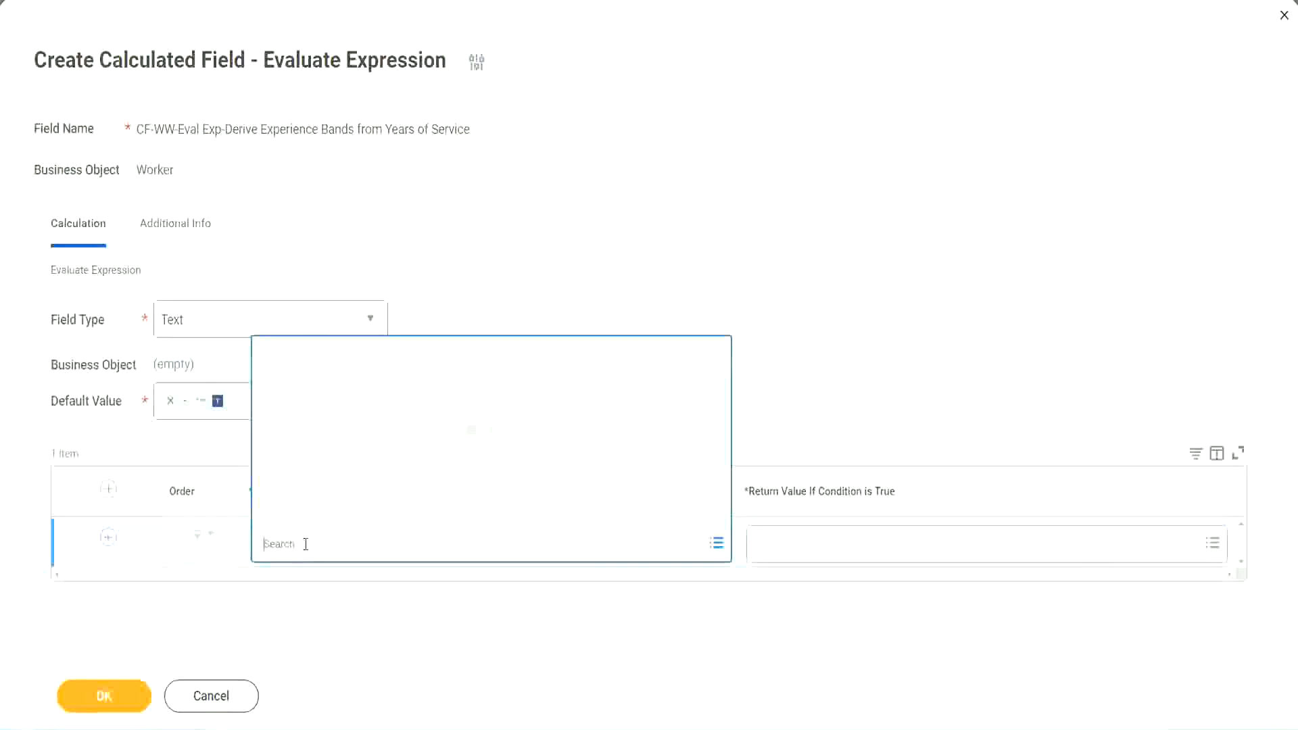
pyautogui.click(496, 300)
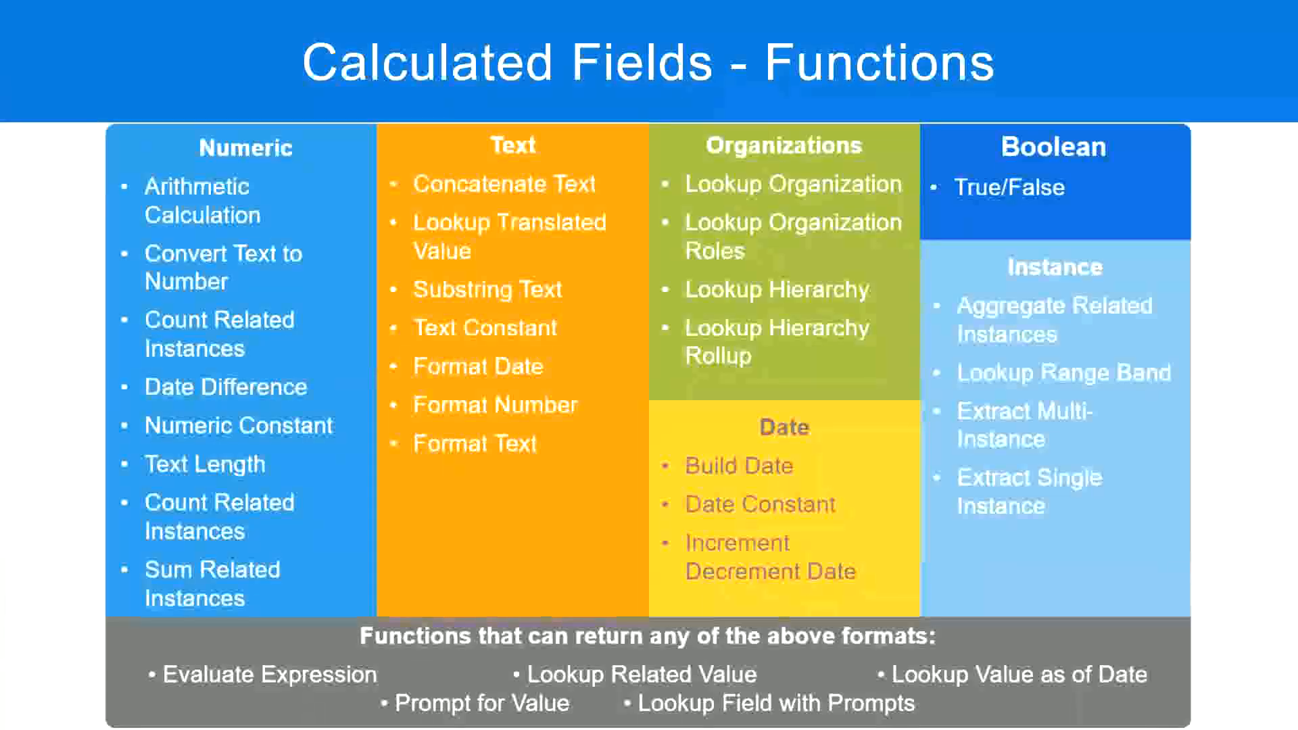
pyautogui.hotkey('alt', 'Tab')
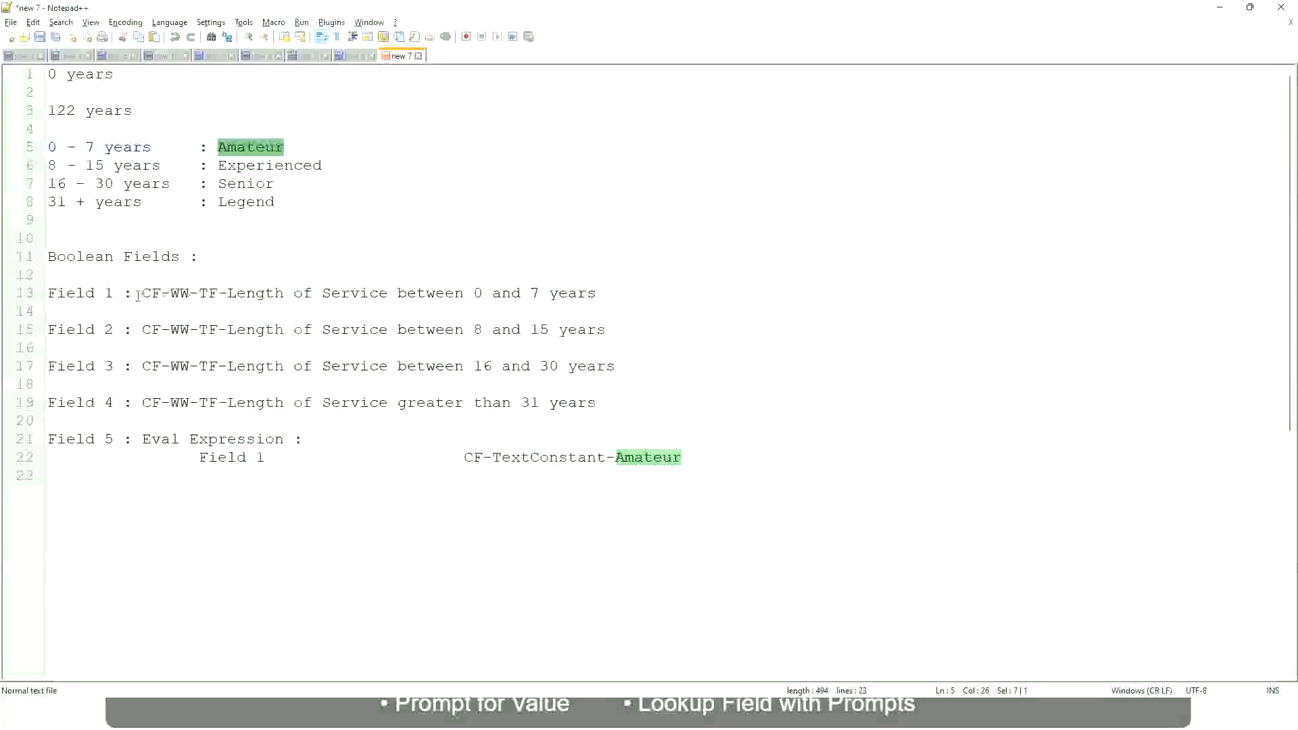
pyautogui.moveTo(143, 292); pyautogui.dragTo(598, 298)
pyautogui.hotkey('ctrl', 'c')
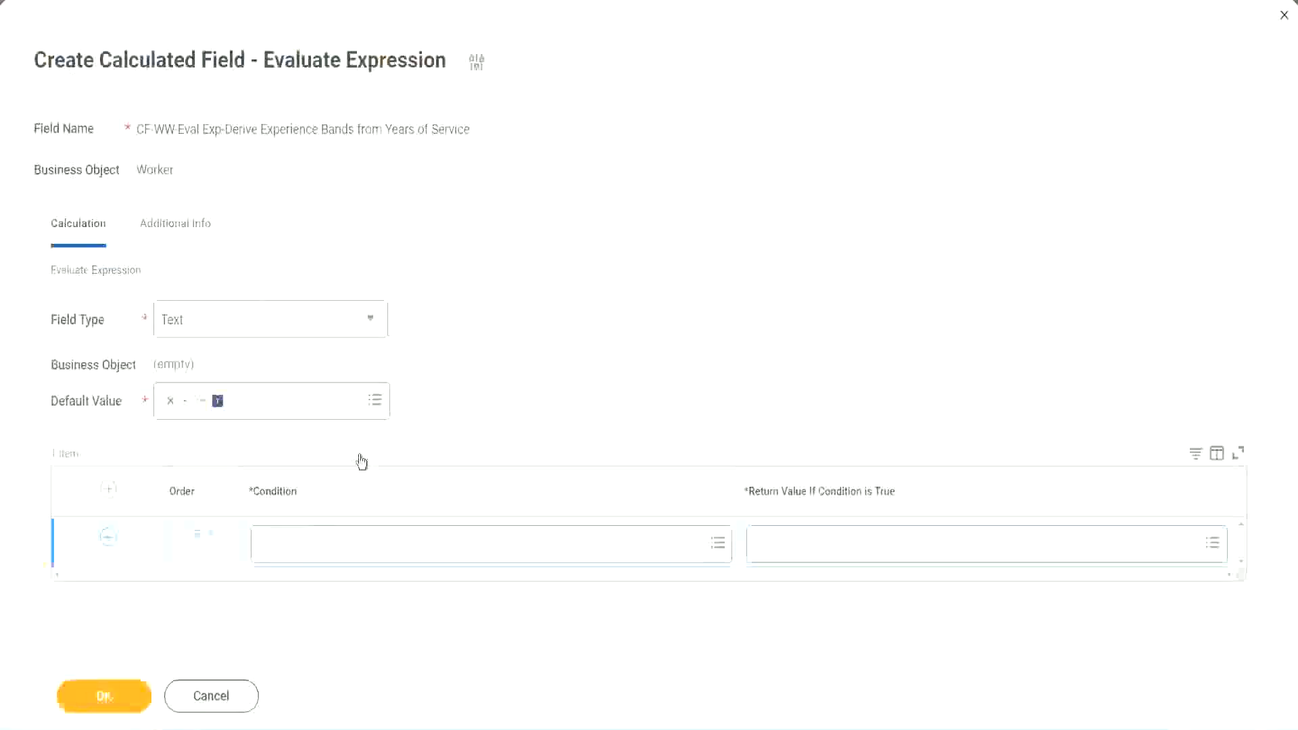
pyautogui.click(331, 549)
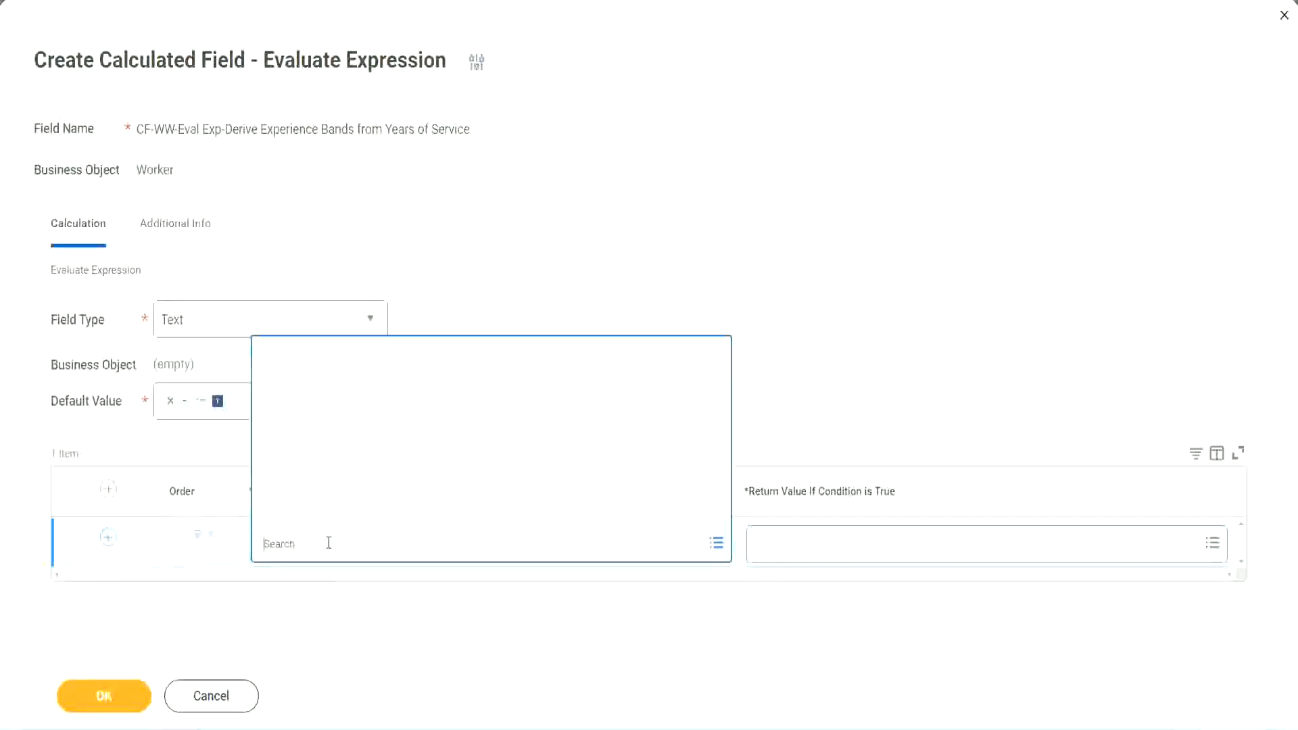
pyautogui.hotkey('ctrl', 'v')
pyautogui.press('Return')
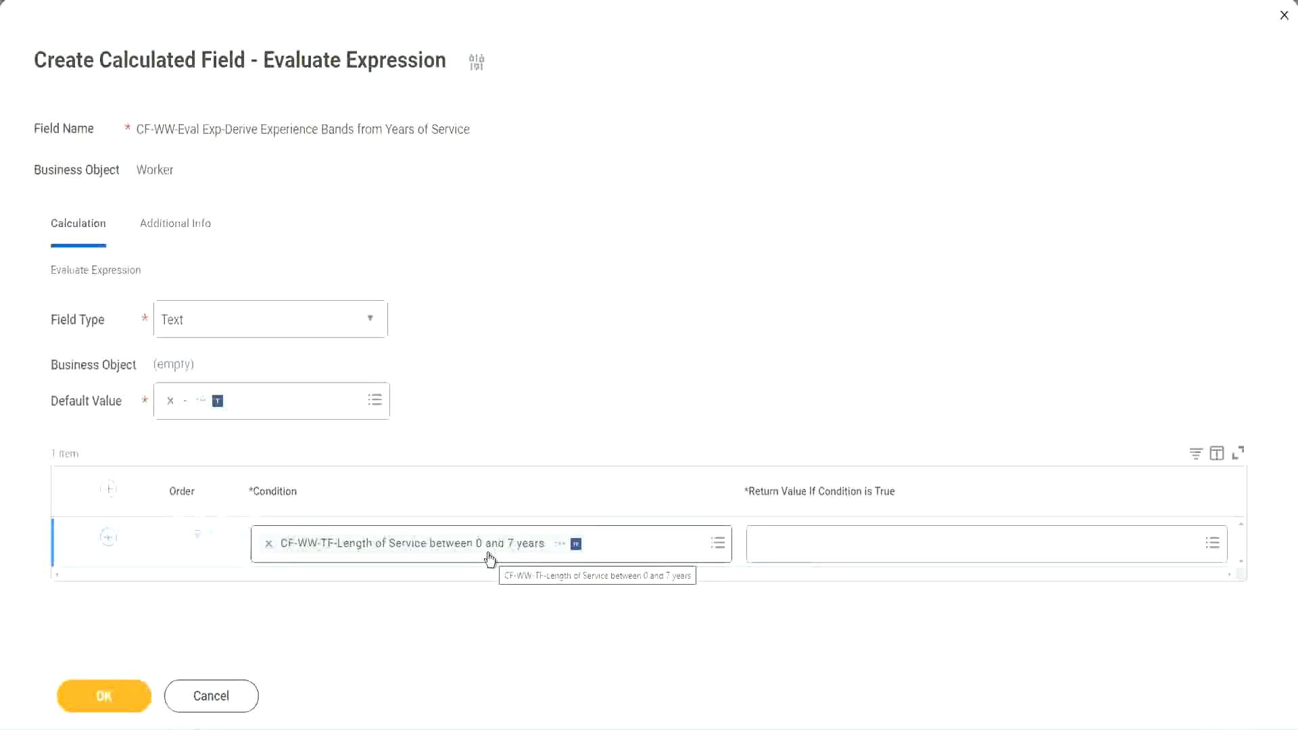
pyautogui.click(844, 555)
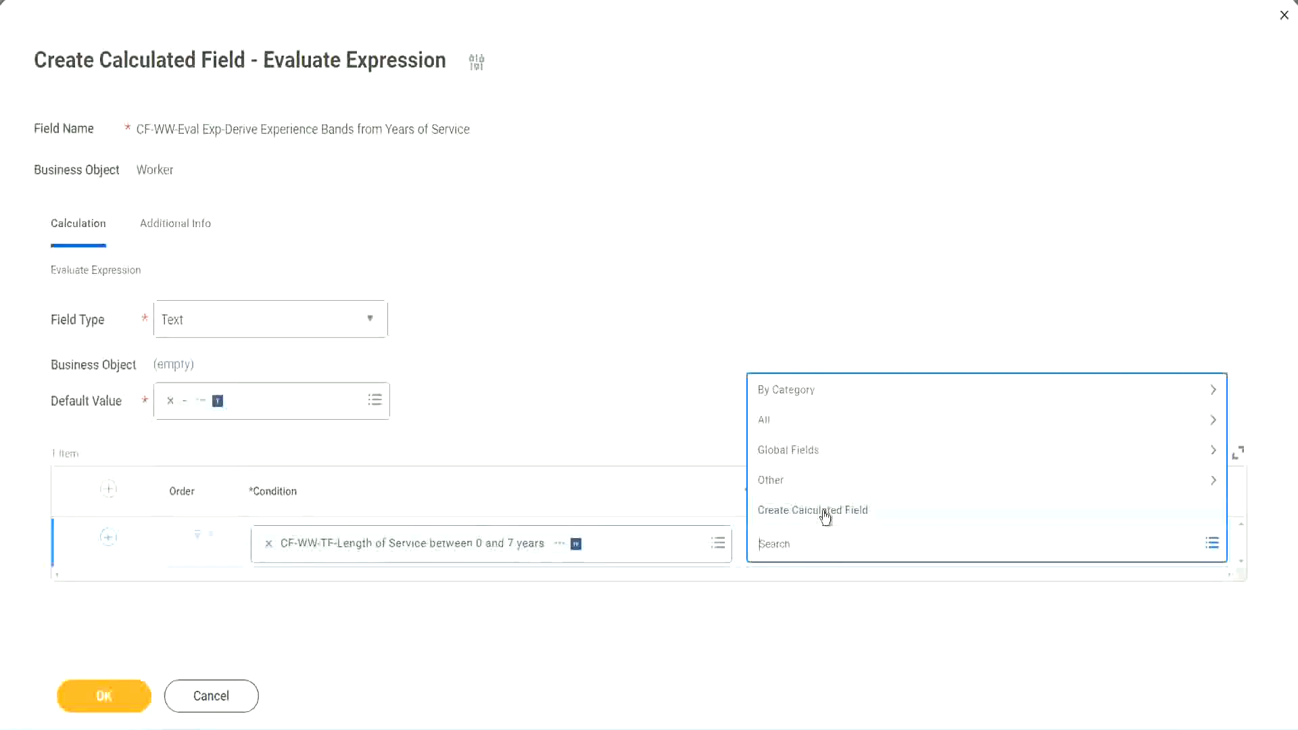
pyautogui.click(753, 338)
pyautogui.click(782, 549)
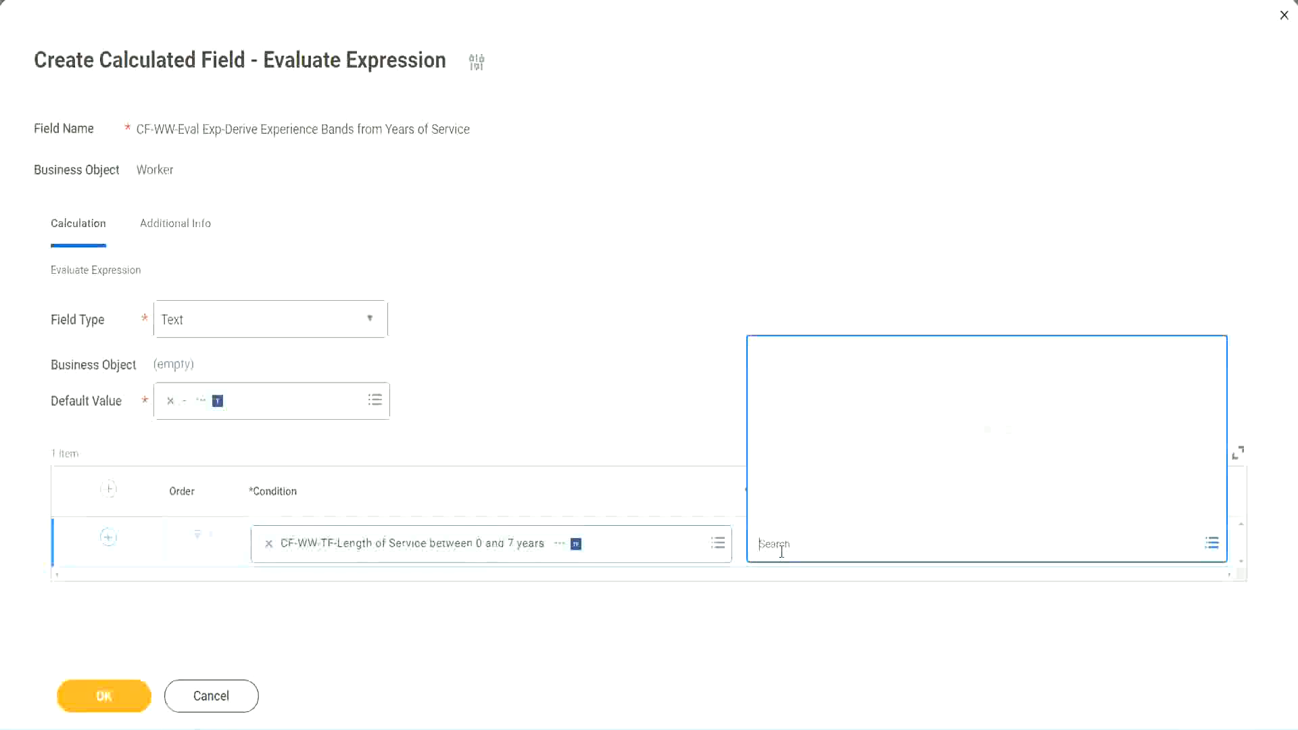
pyautogui.write('Amaterue')
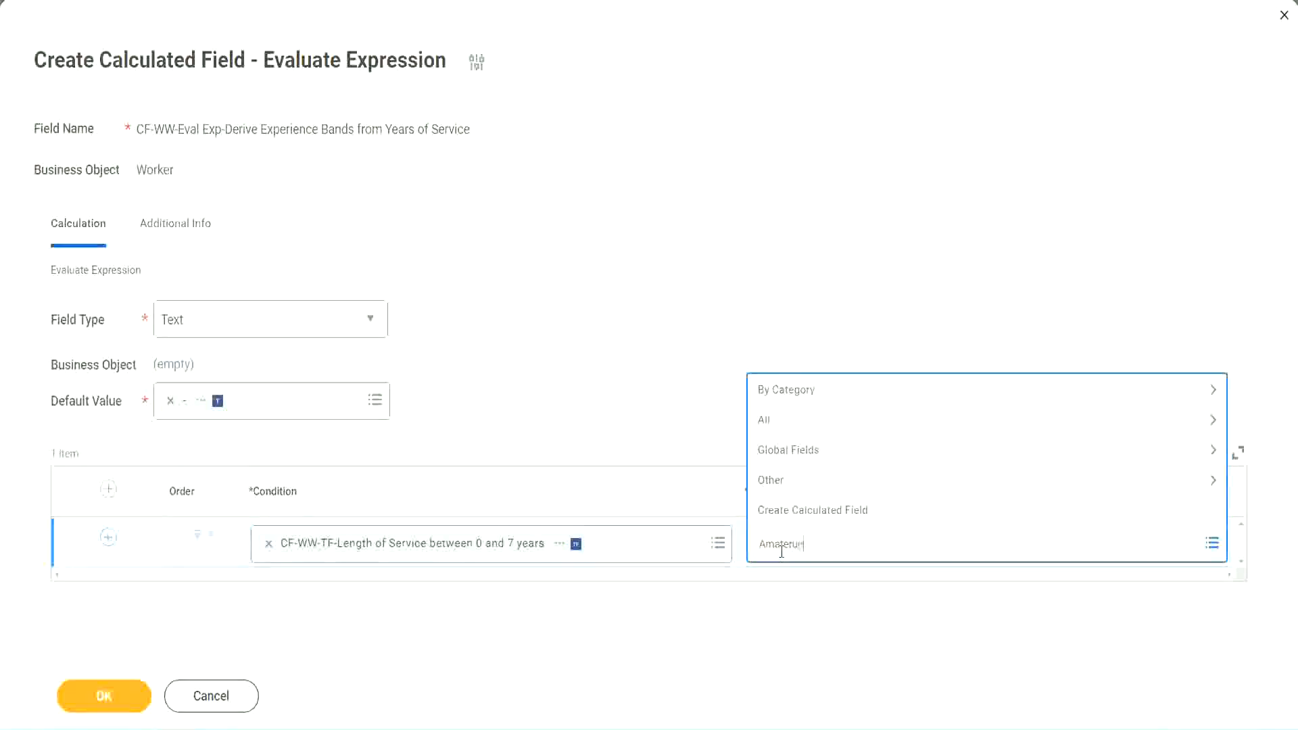
pyautogui.click(655, 399)
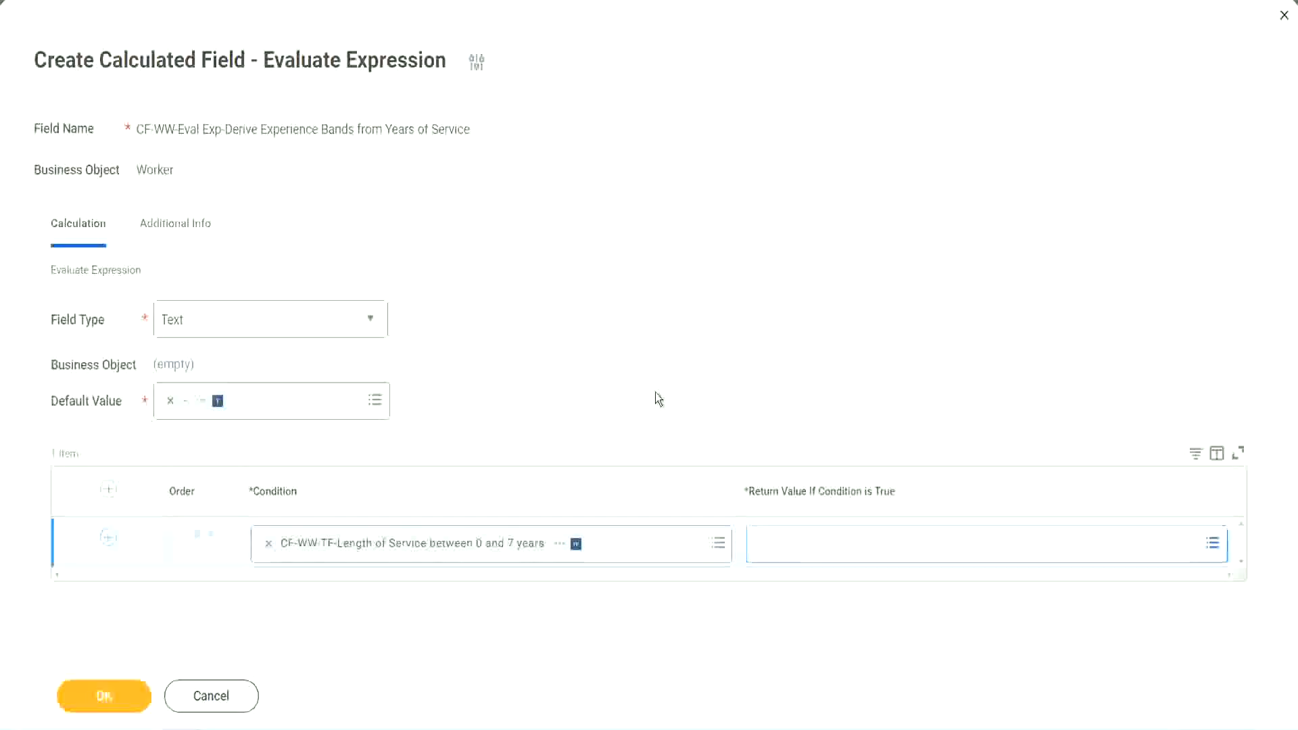
pyautogui.click(818, 556)
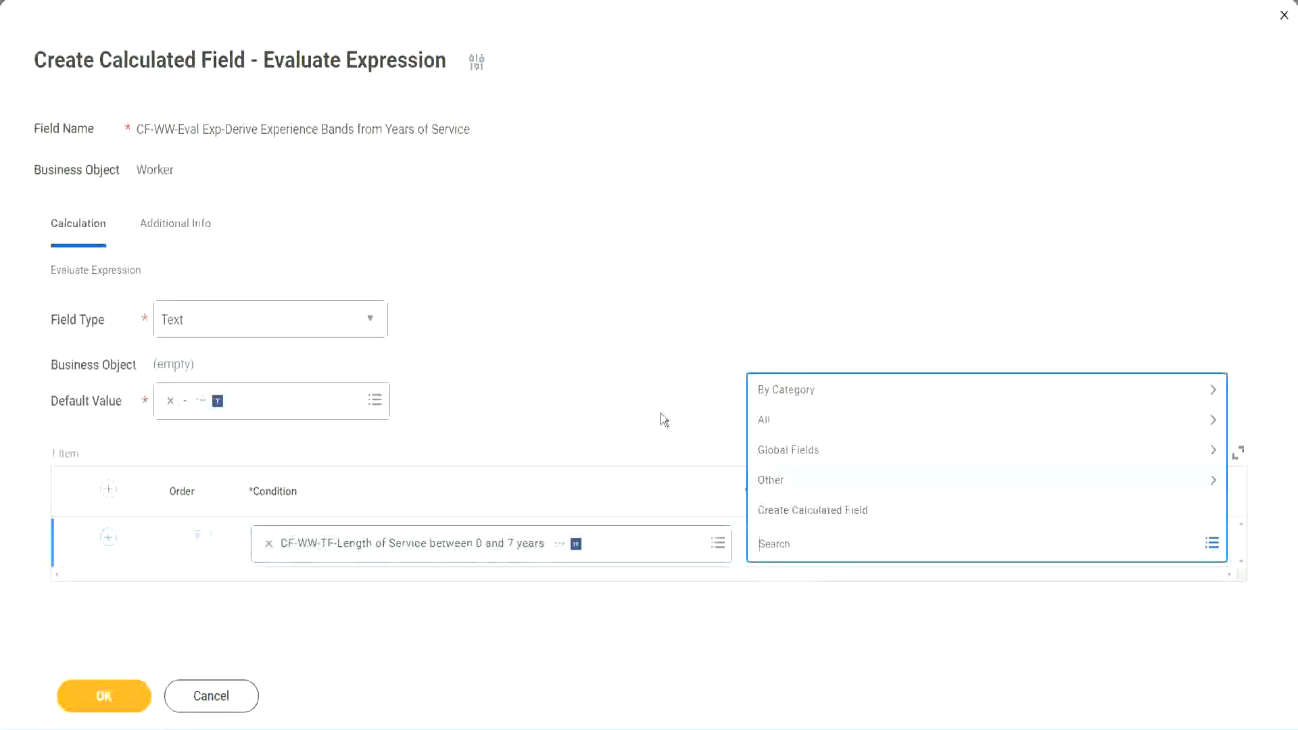
pyautogui.click(654, 394)
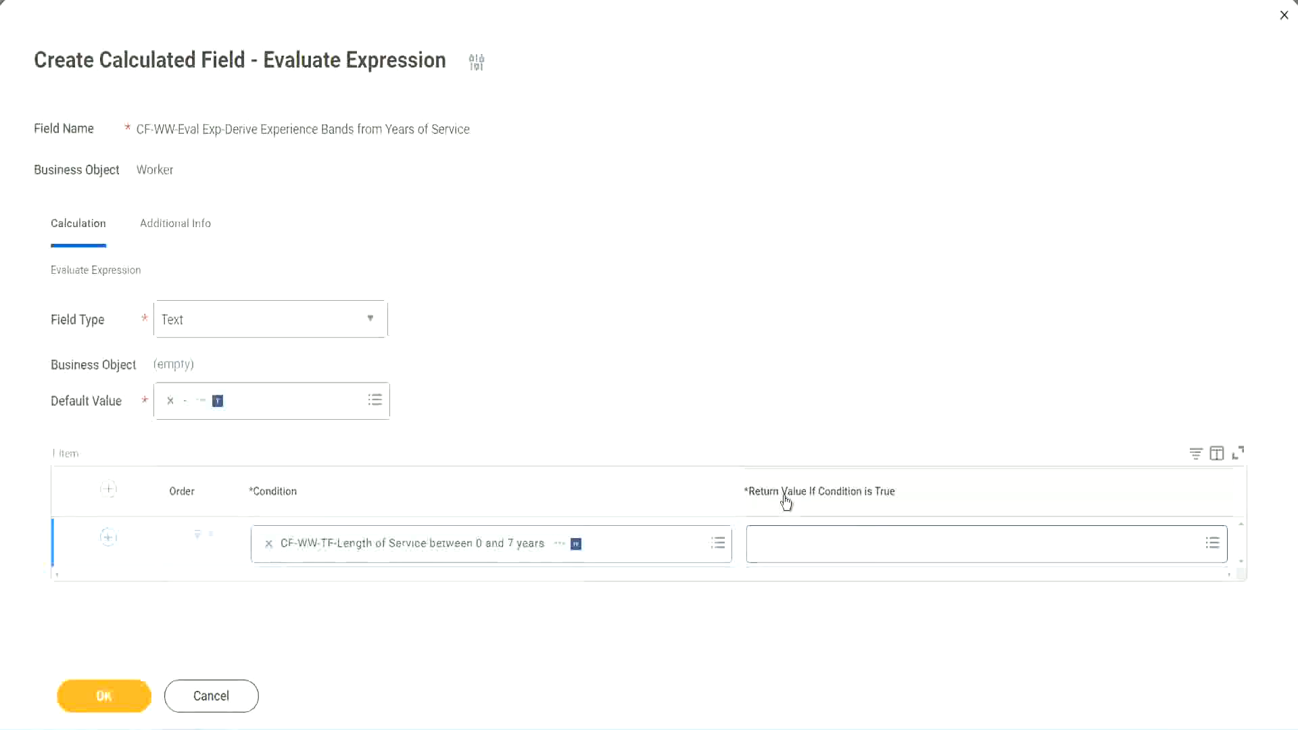
# - Start a new calculated field for the first row's return value and name it CF-WW-TC-Amateur
pyautogui.click(841, 548)
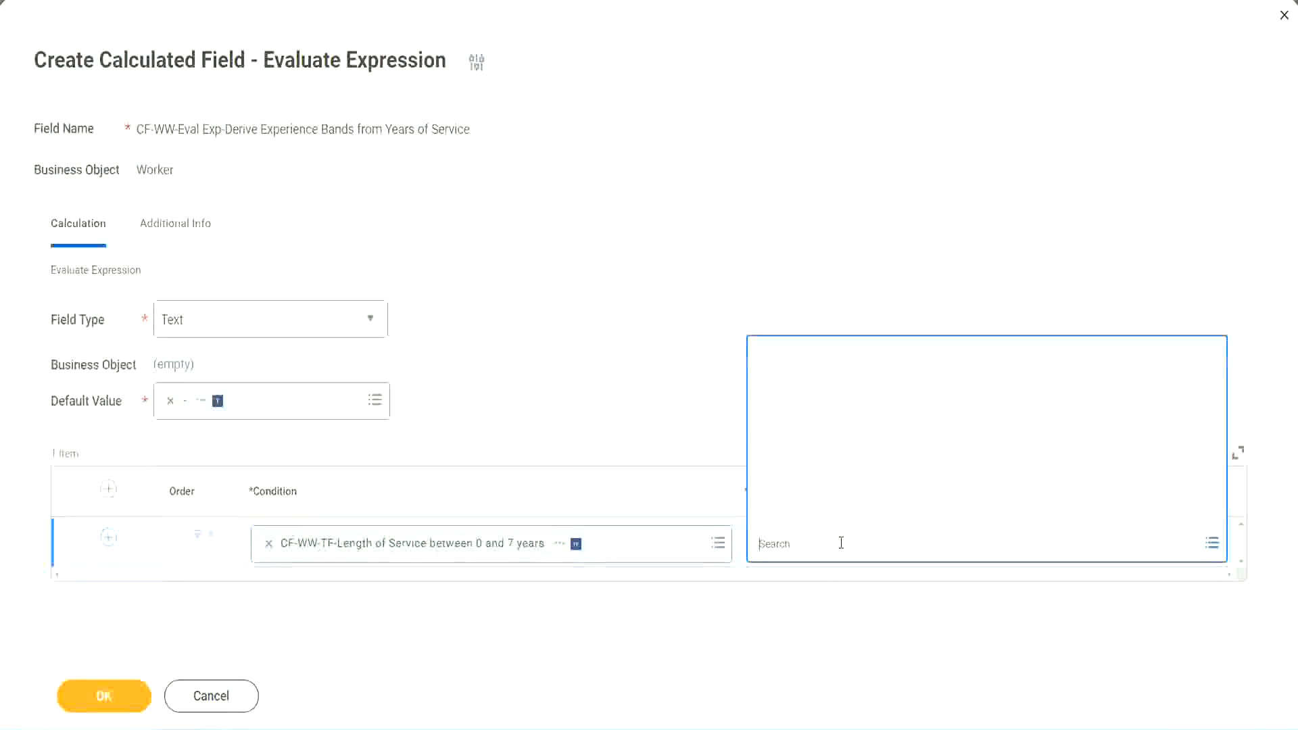
pyautogui.click(832, 511)
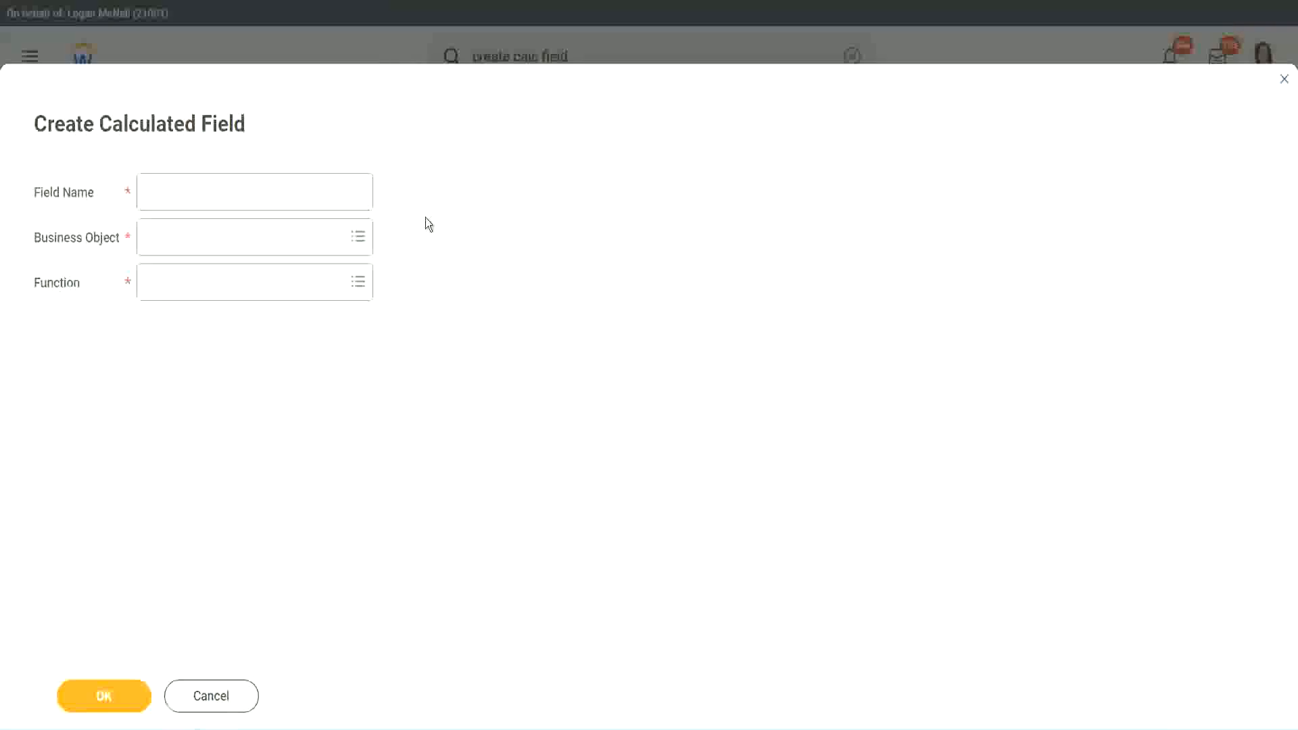
pyautogui.click(160, 194)
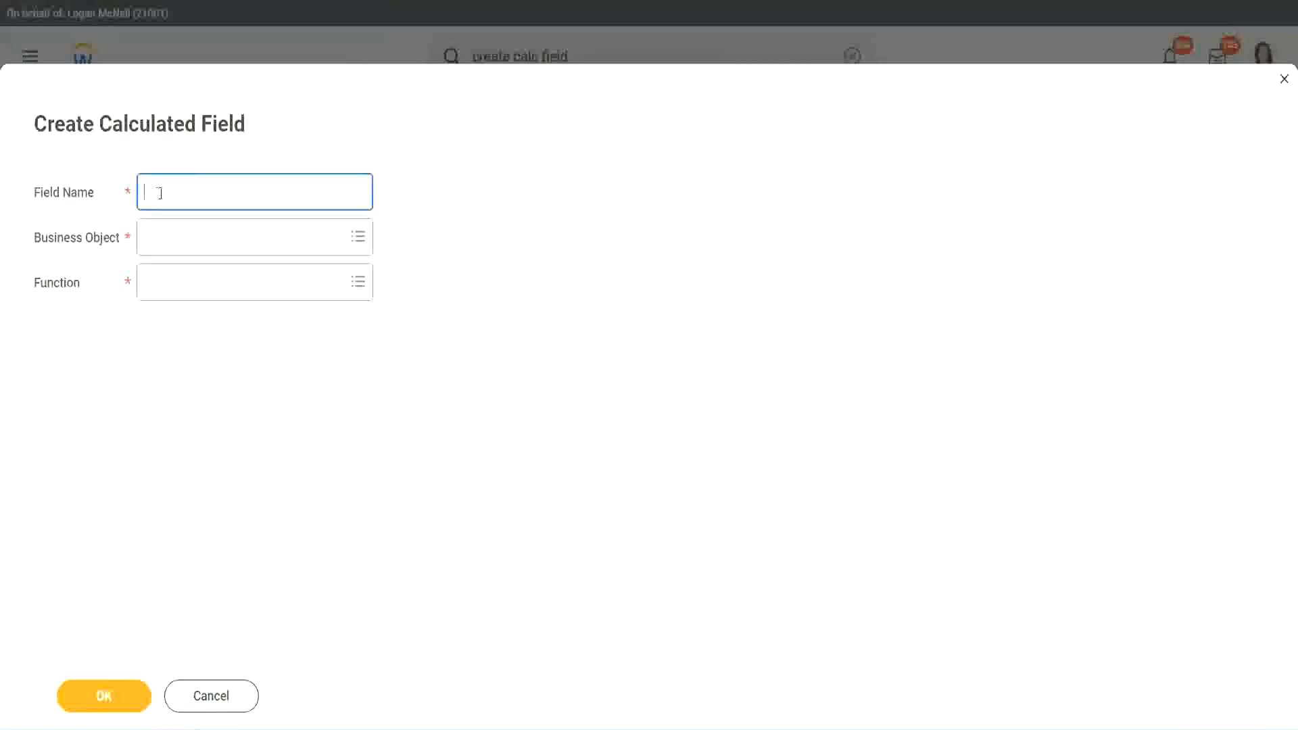
pyautogui.write('CFTC-Amateur')
pyautogui.click(161, 192)
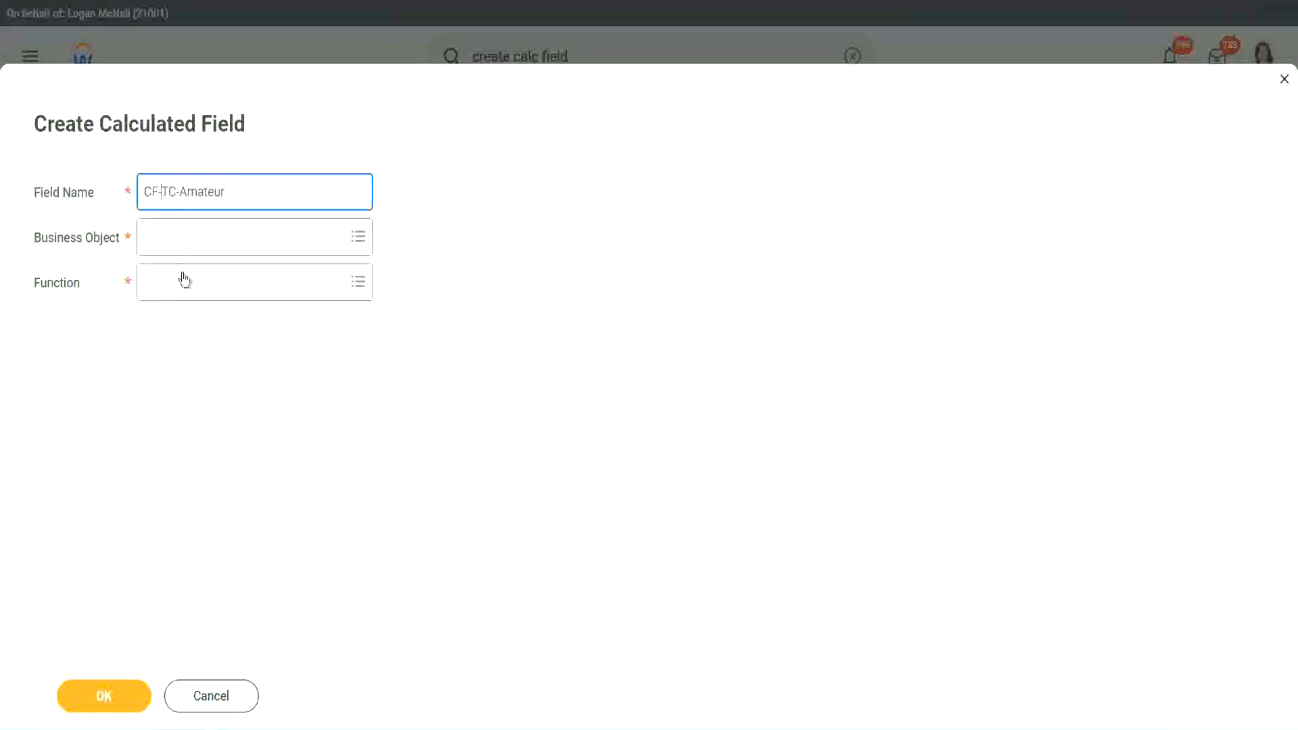
pyautogui.write('WW-')
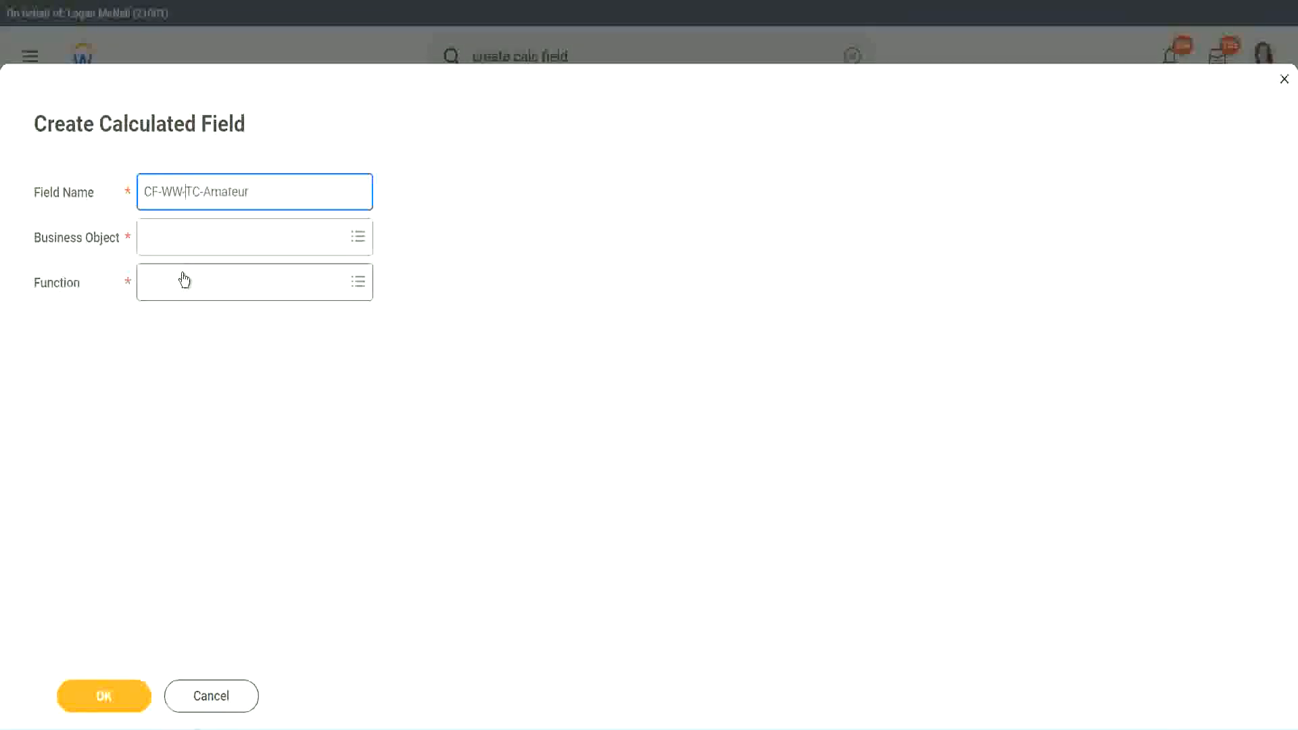
# - Set the new calculated field's business object to Global
pyautogui.click(183, 241)
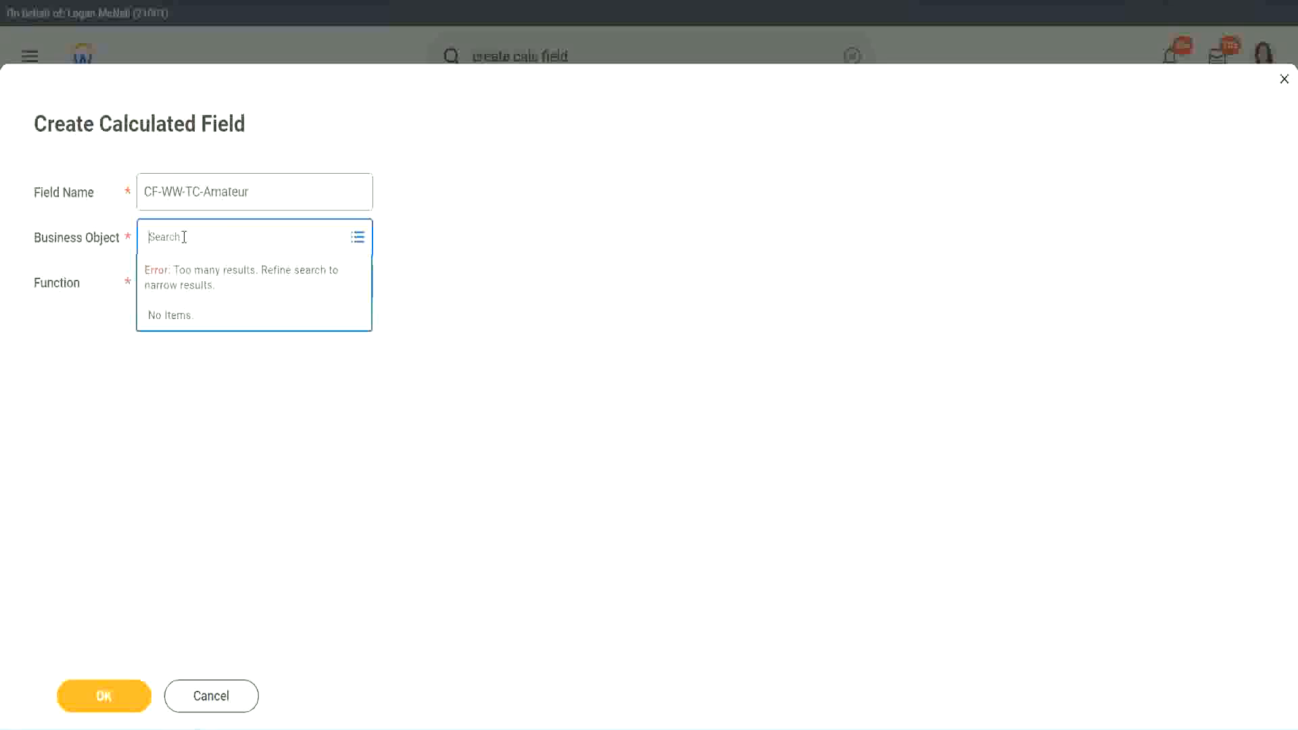
pyautogui.write('worker')
pyautogui.press('BackSpace')
pyautogui.press('BackSpace')
pyautogui.press('BackSpace')
pyautogui.press('BackSpace')
pyautogui.press('BackSpace')
pyautogui.press('BackSpace')
pyautogui.write('globa')
pyautogui.press('Return')
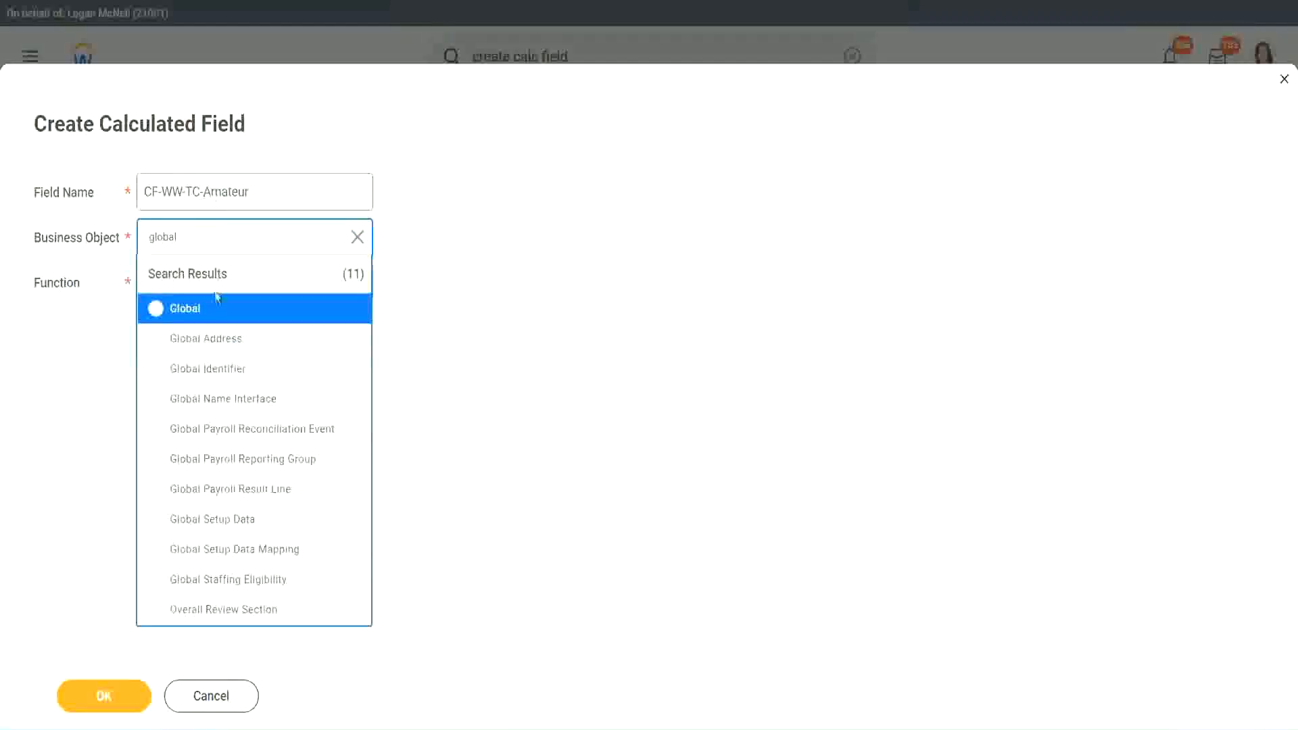
pyautogui.click(203, 315)
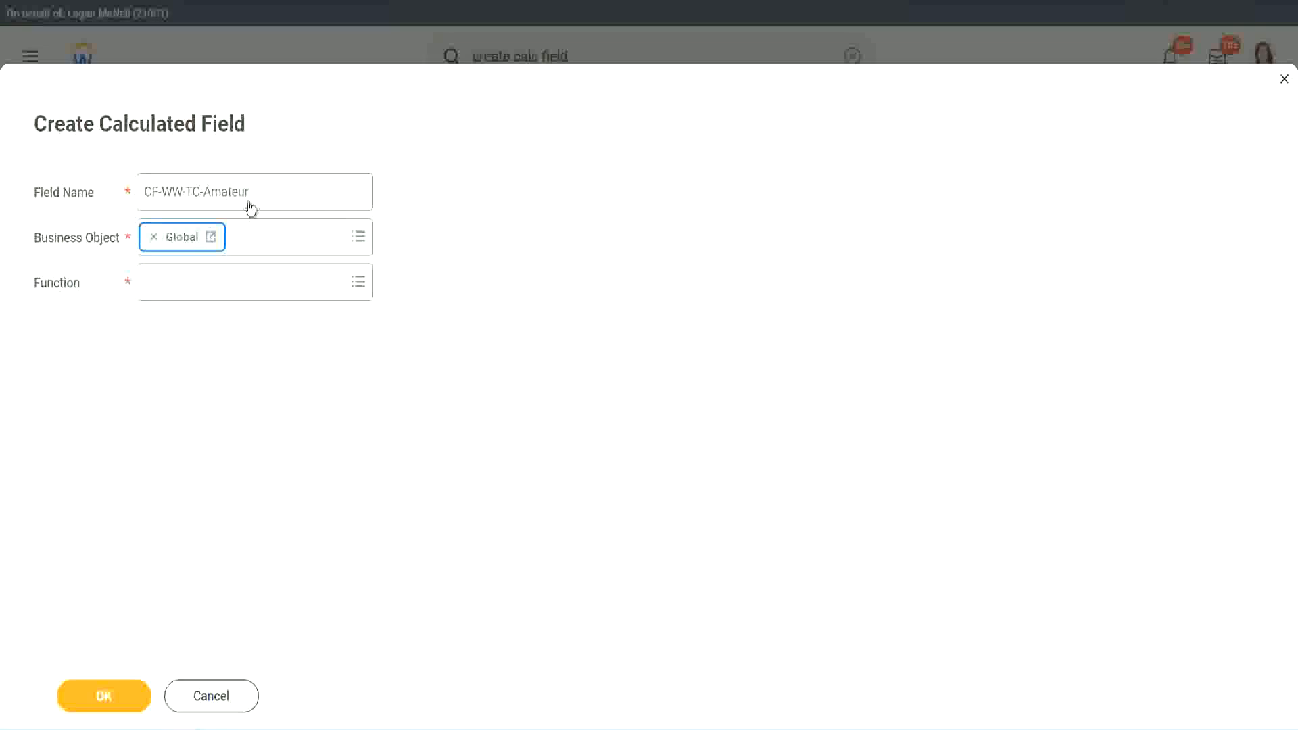
# - Copy the word "Amateur" from the new calculated field's name
pyautogui.tripleClick(335, 183)
pyautogui.click(222, 191)
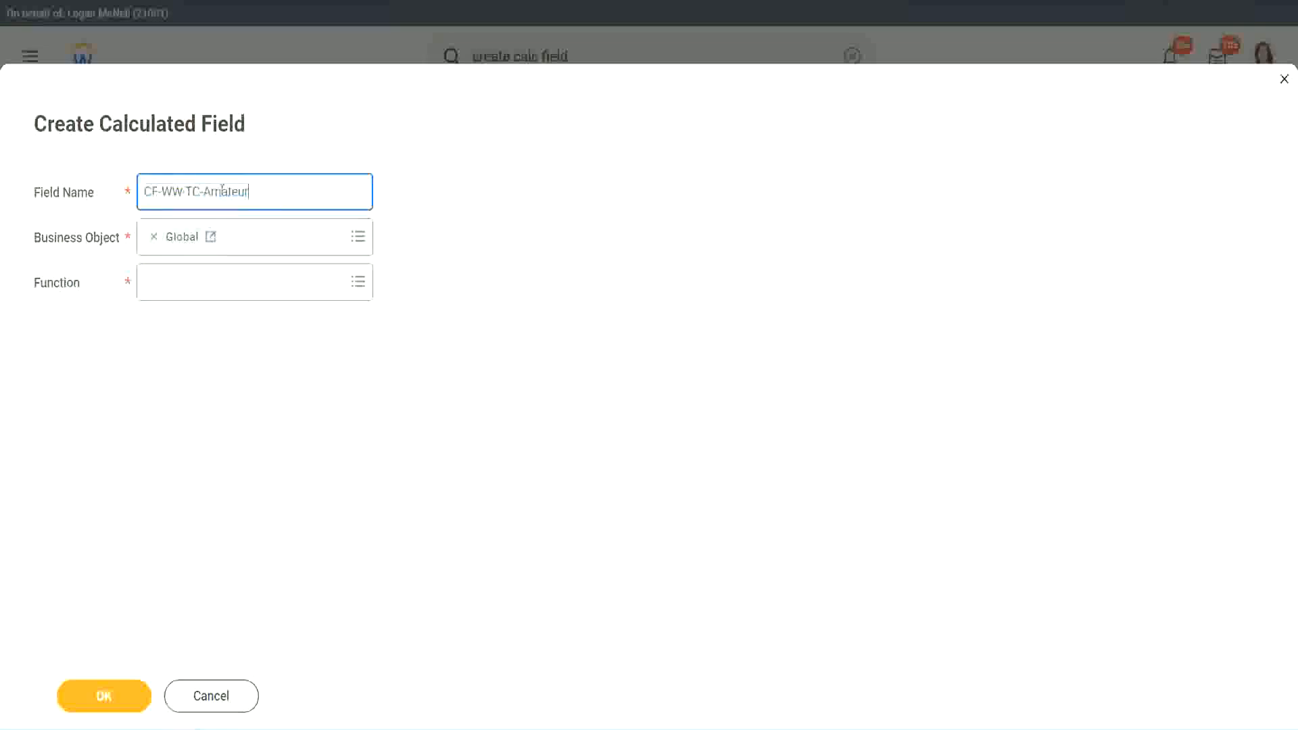
pyautogui.doubleClick(225, 191)
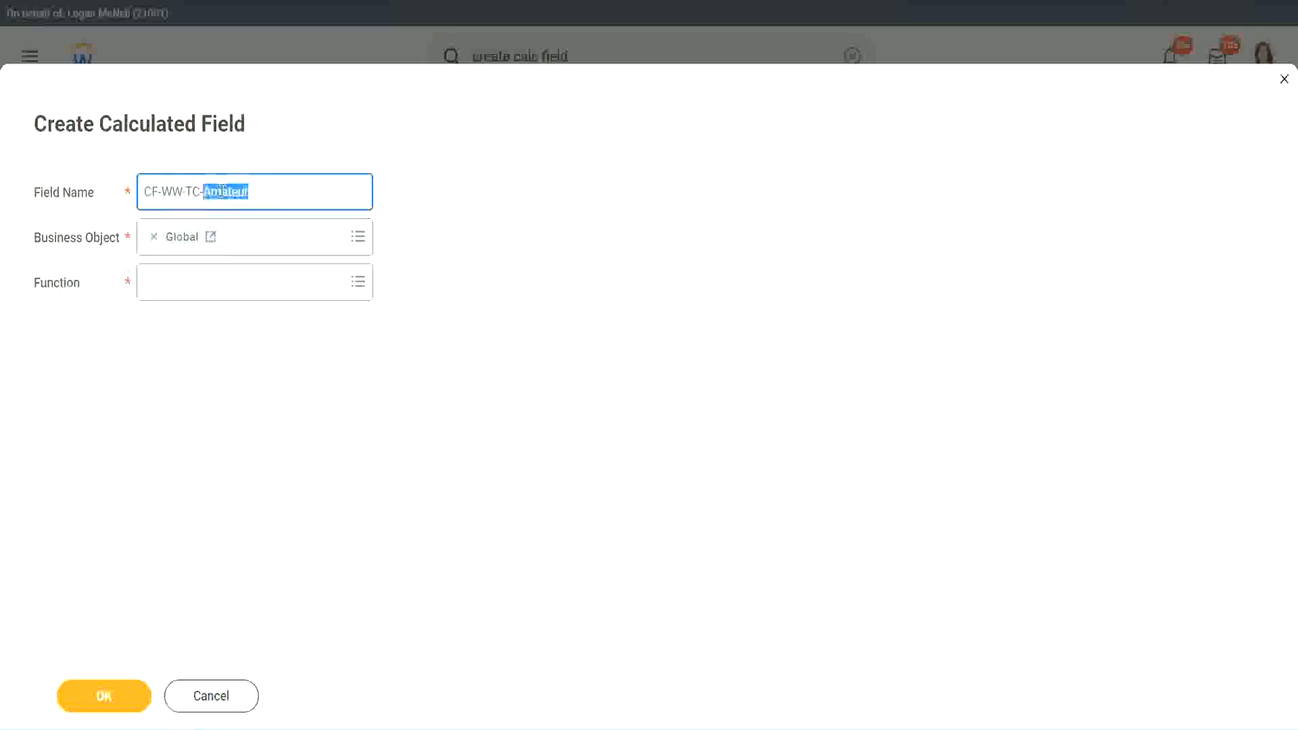
pyautogui.click(268, 189)
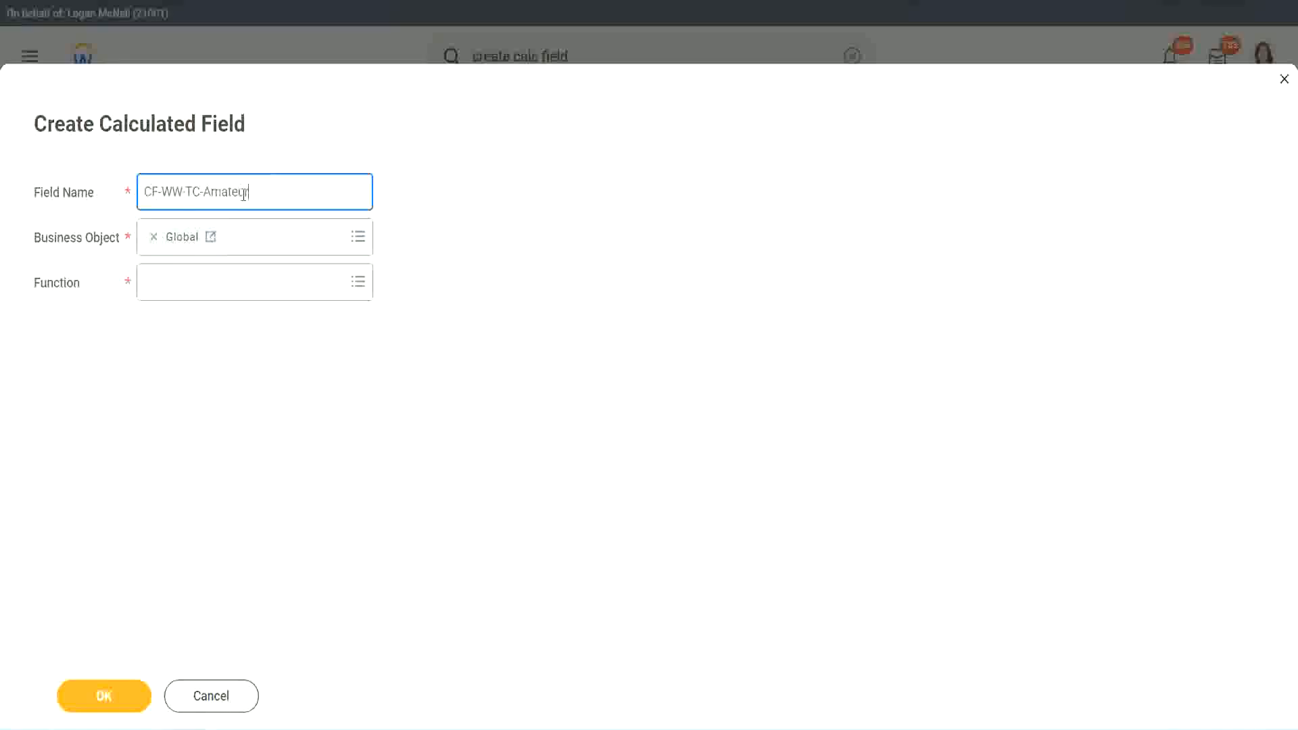
pyautogui.doubleClick(243, 194)
pyautogui.hotkey('ctrl', 'c')
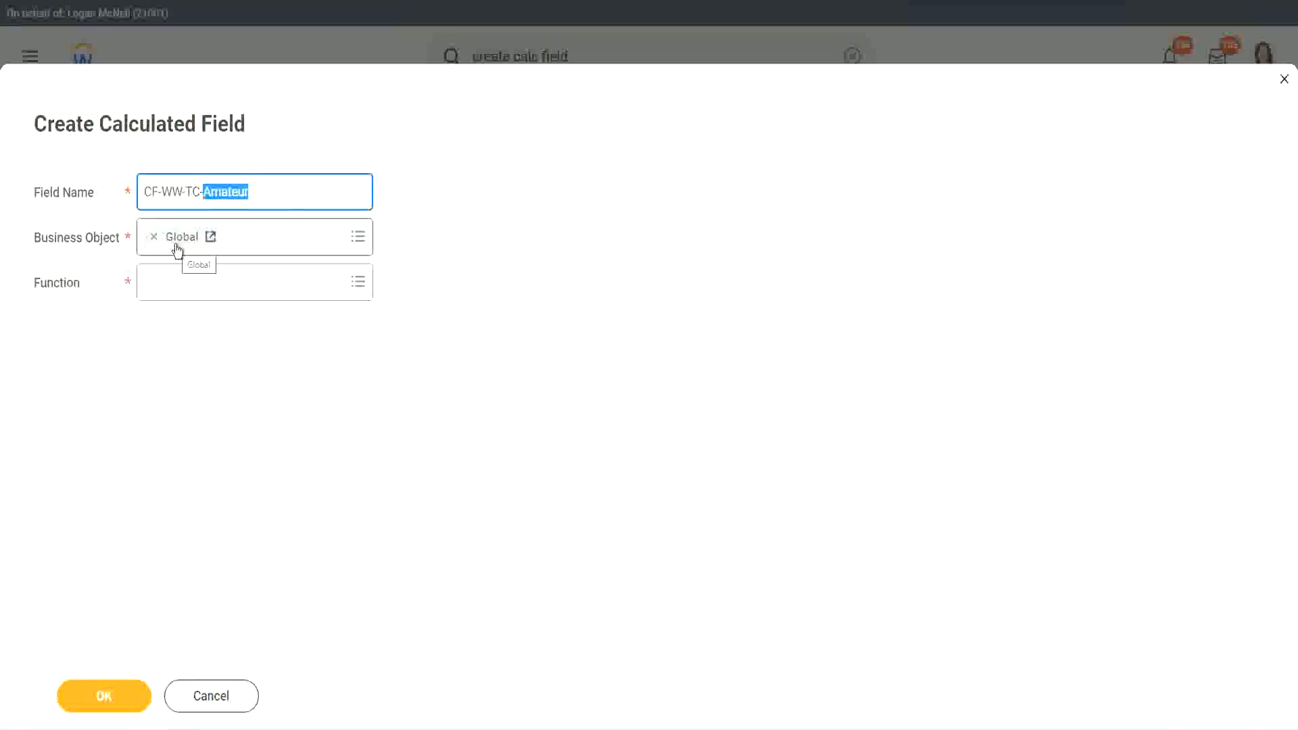
# - Choose Text Constant as the new field's function and confirm the field setup
pyautogui.click(183, 287)
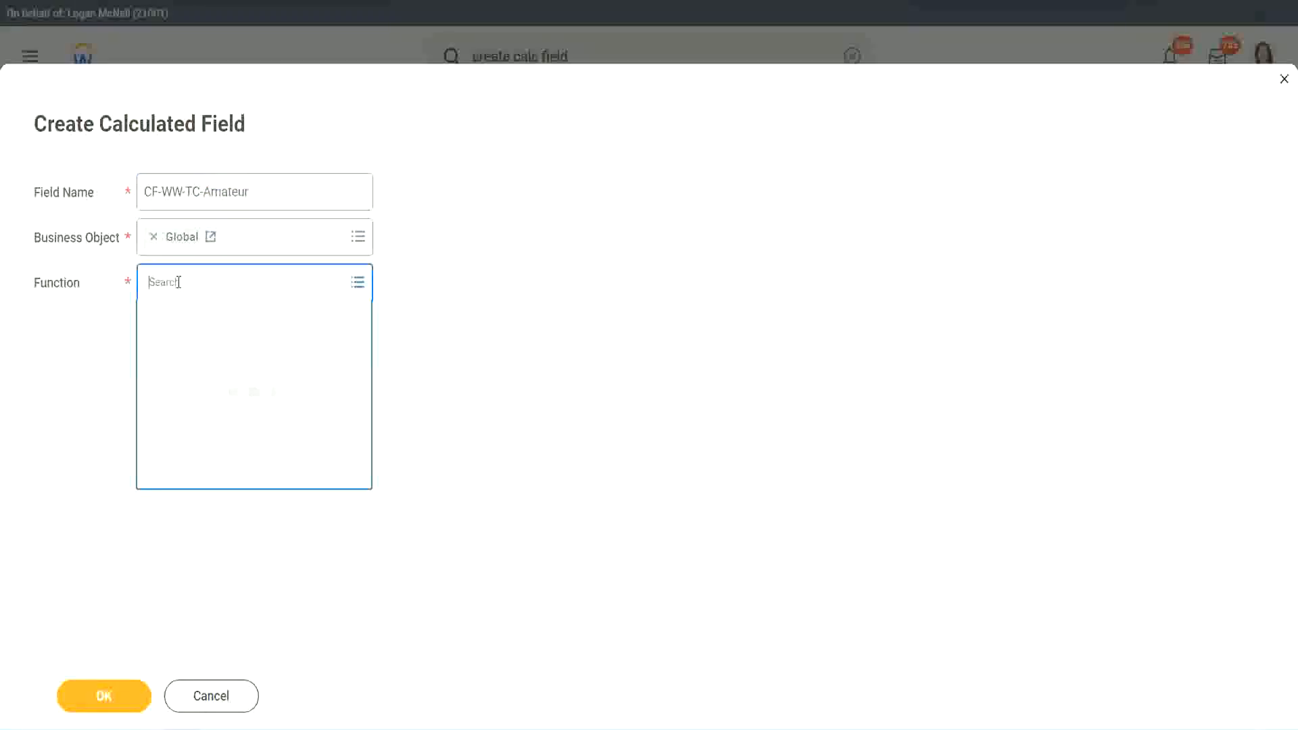
pyautogui.write('text const')
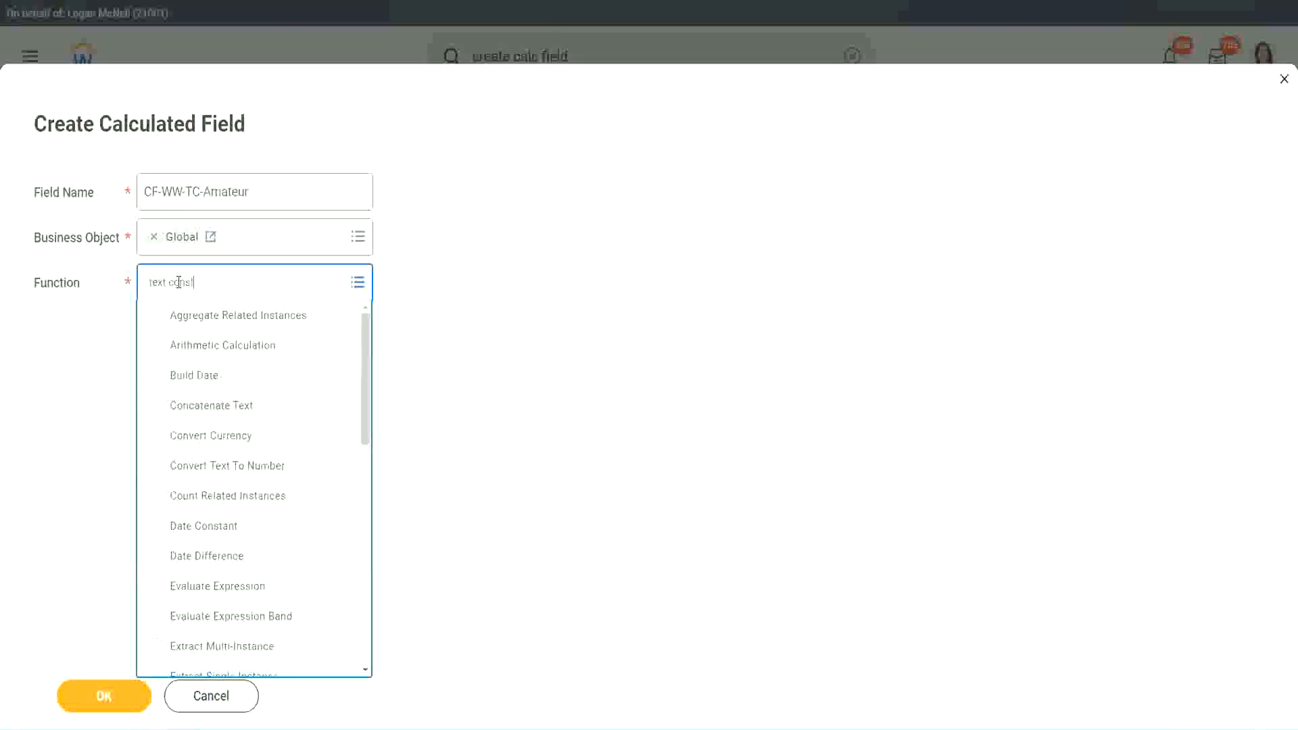
pyautogui.press('Return')
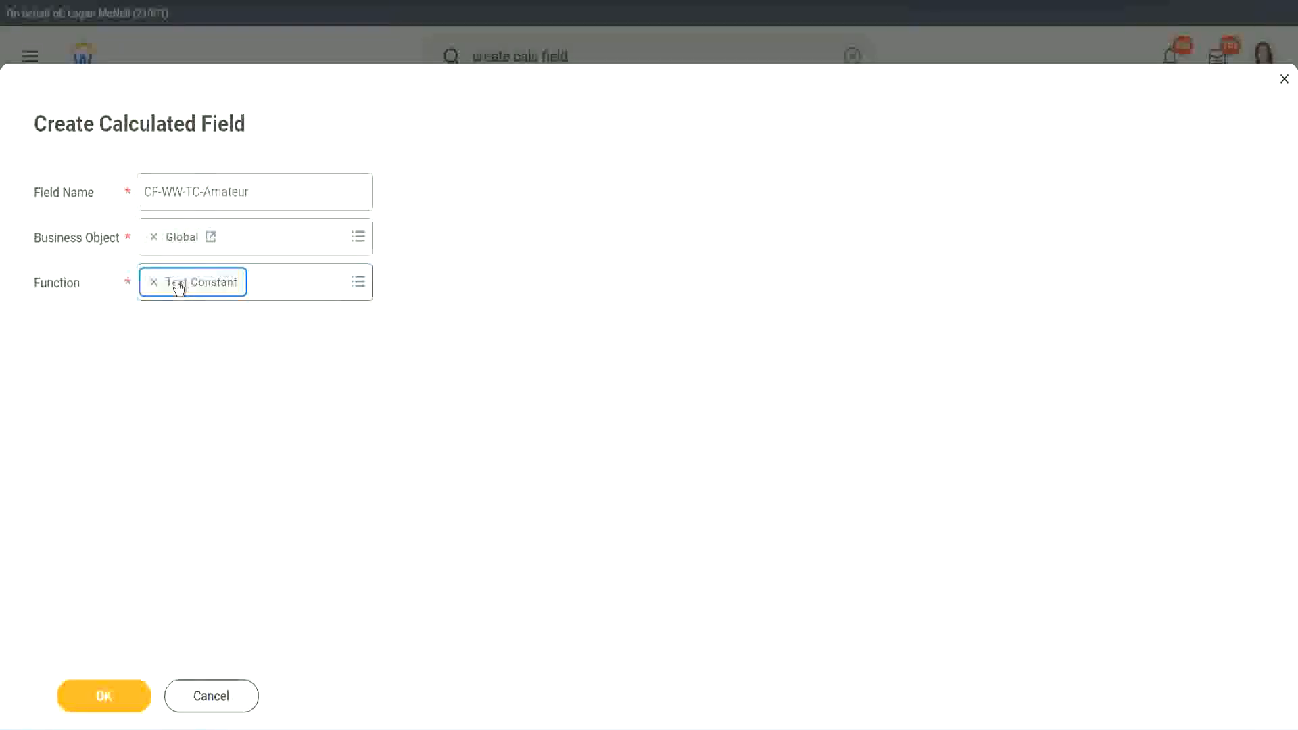
pyautogui.click(108, 706)
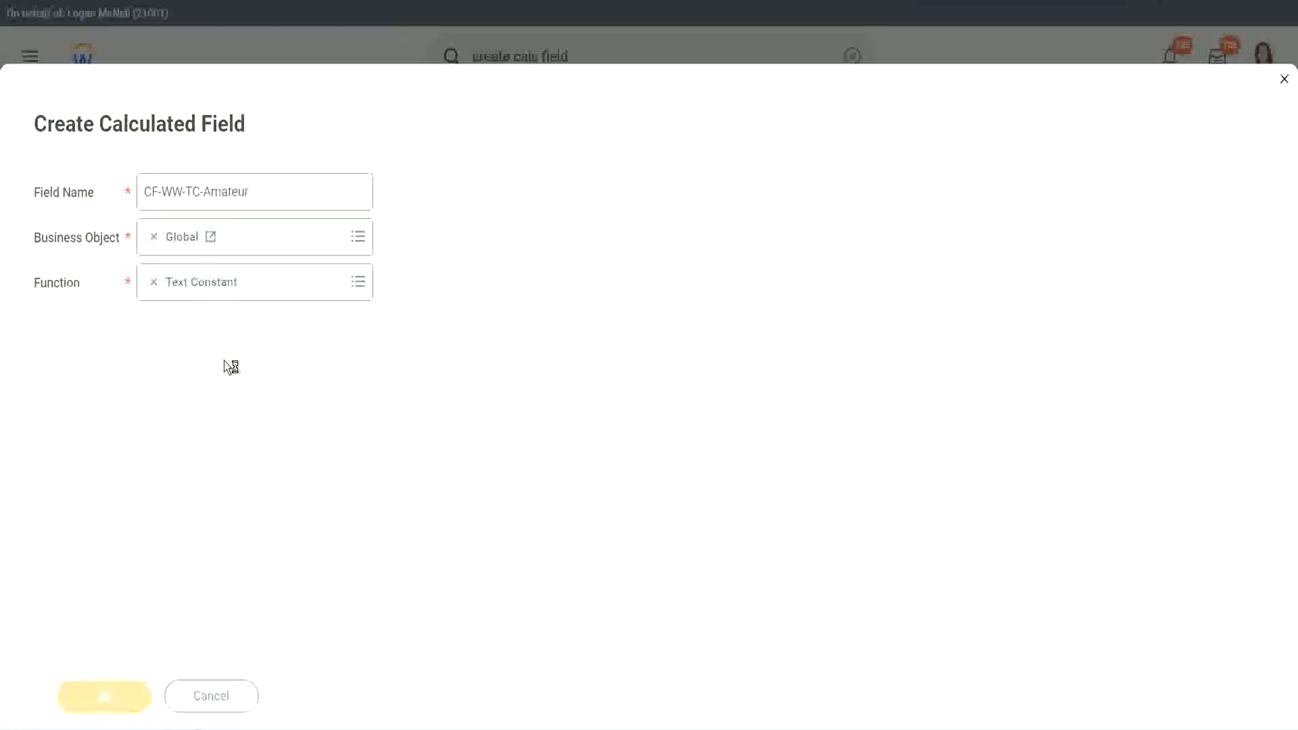
# - Paste "Amateur" as the text constant value and save the calculated field
pyautogui.click(216, 383)
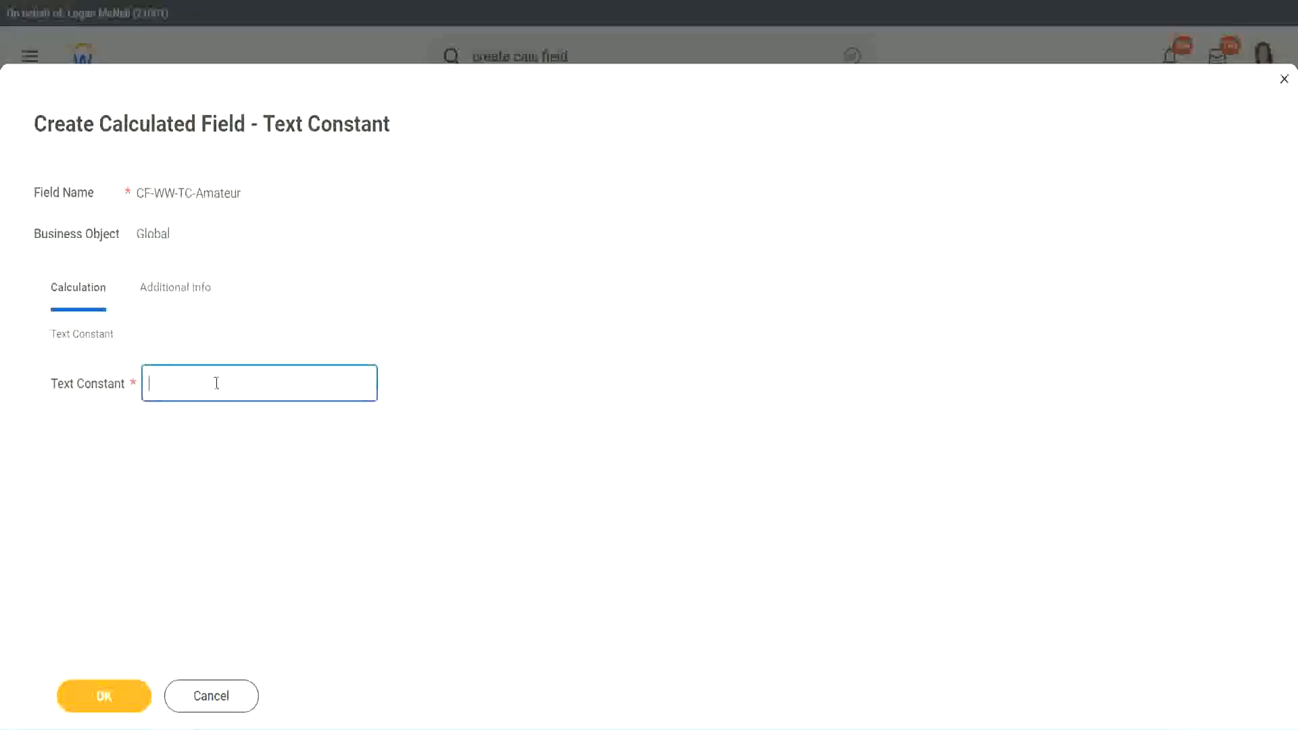
pyautogui.hotkey('ctrl', 'v')
pyautogui.click(101, 696)
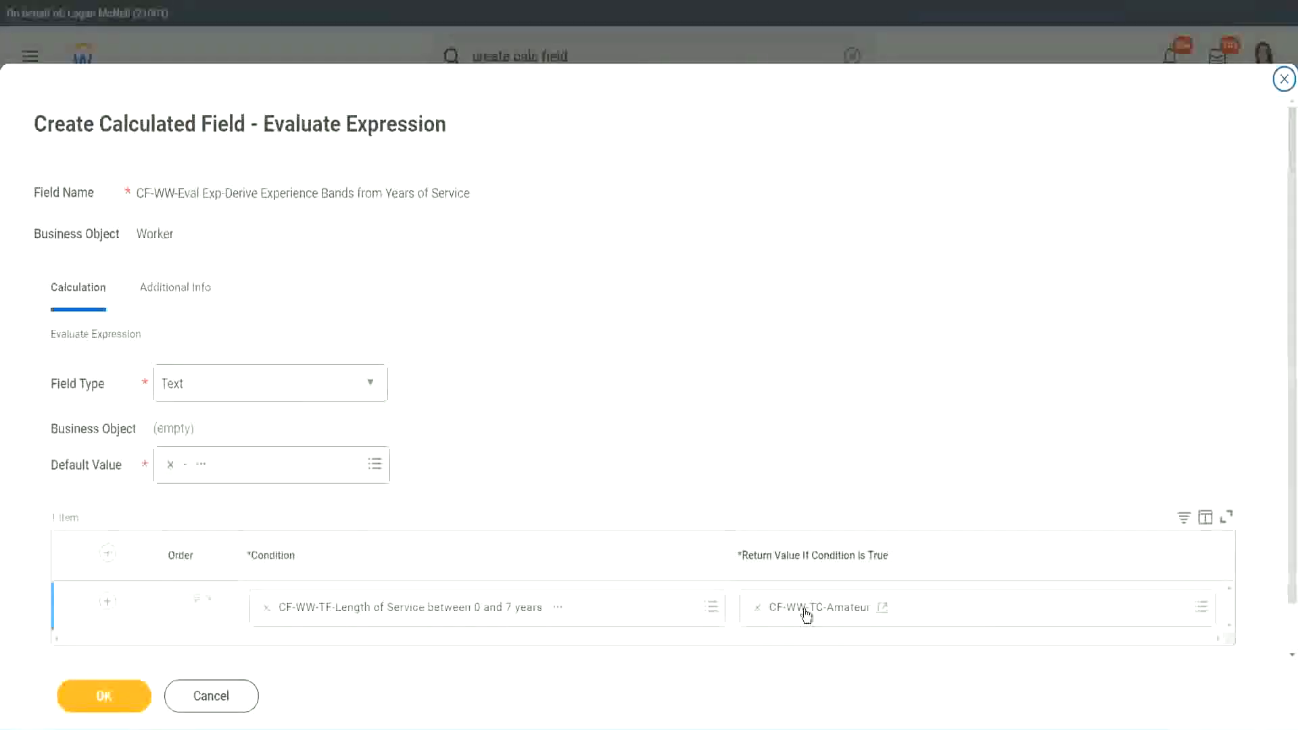
# - Copy the text of the CF-WW-TC-Amateur return value and add two empty condition rows below the first
pyautogui.rightClick(805, 611)
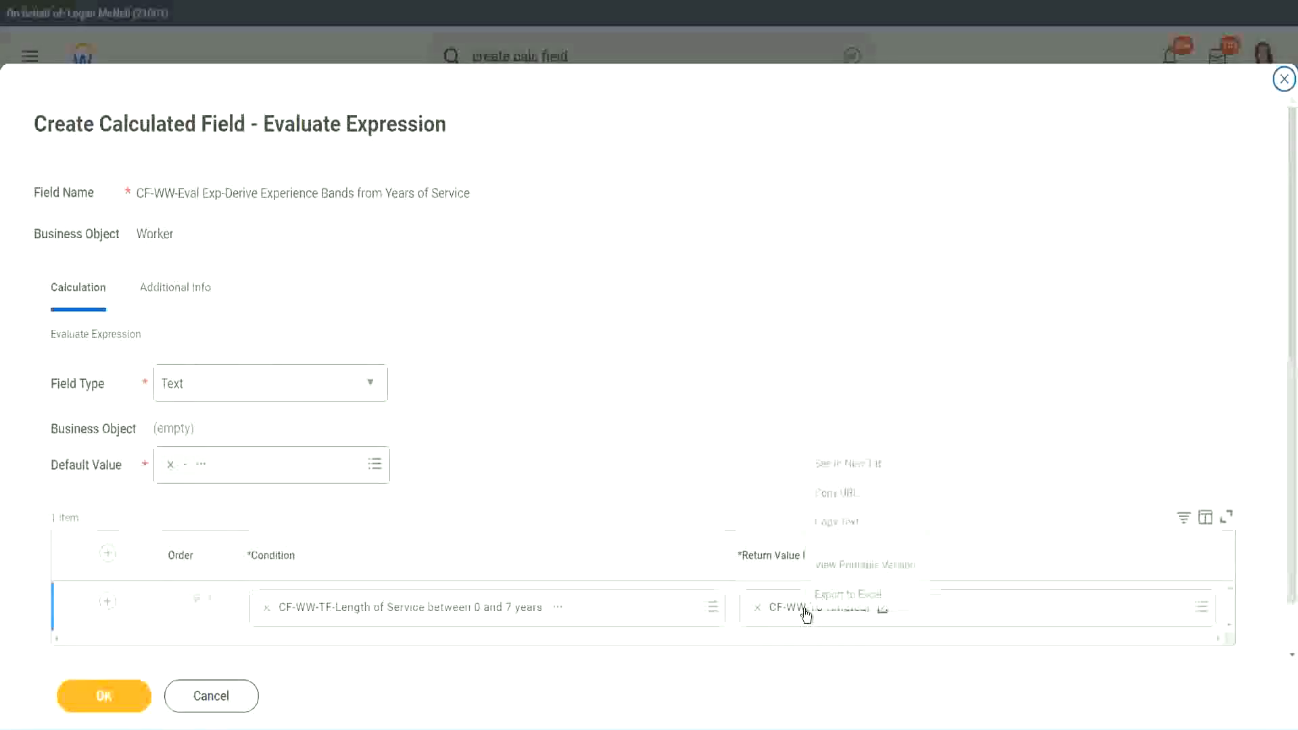
pyautogui.click(849, 524)
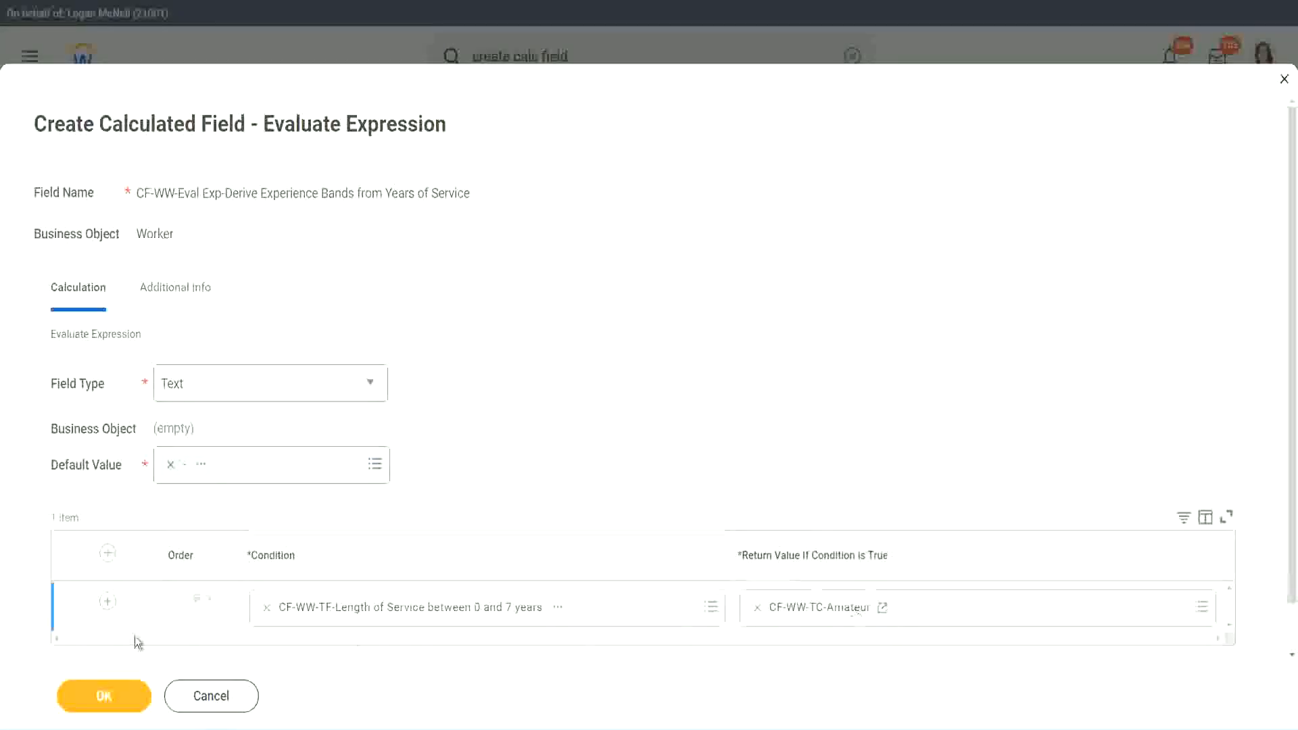
pyautogui.click(88, 622)
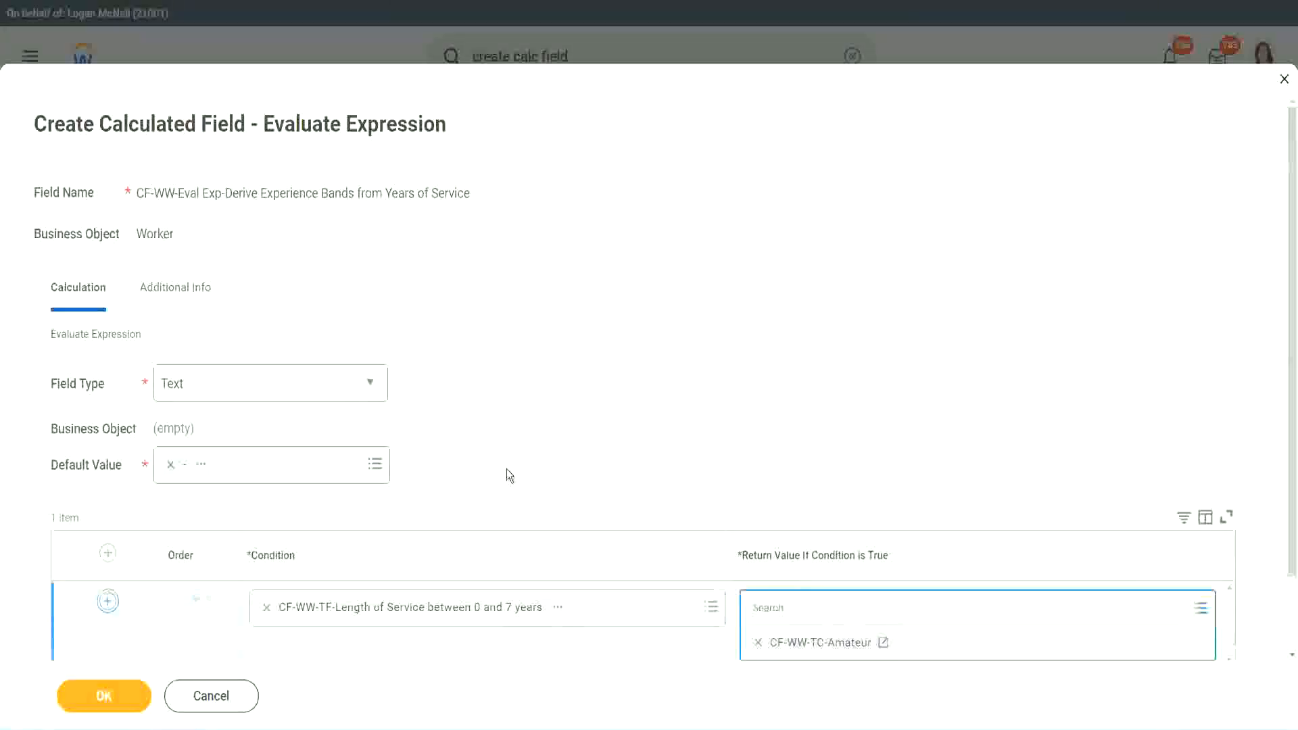
pyautogui.scroll(-3, 507, 469)
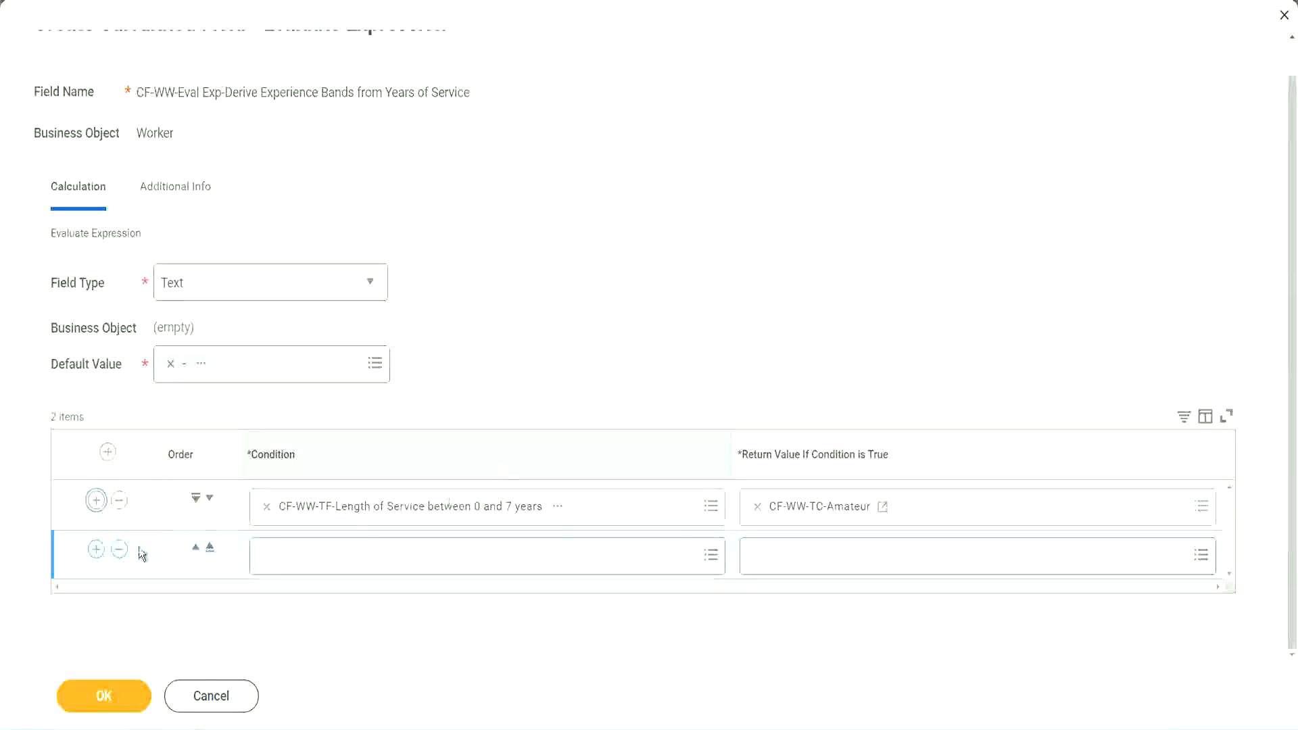
pyautogui.click(96, 556)
pyautogui.scroll(-1, 260, 456)
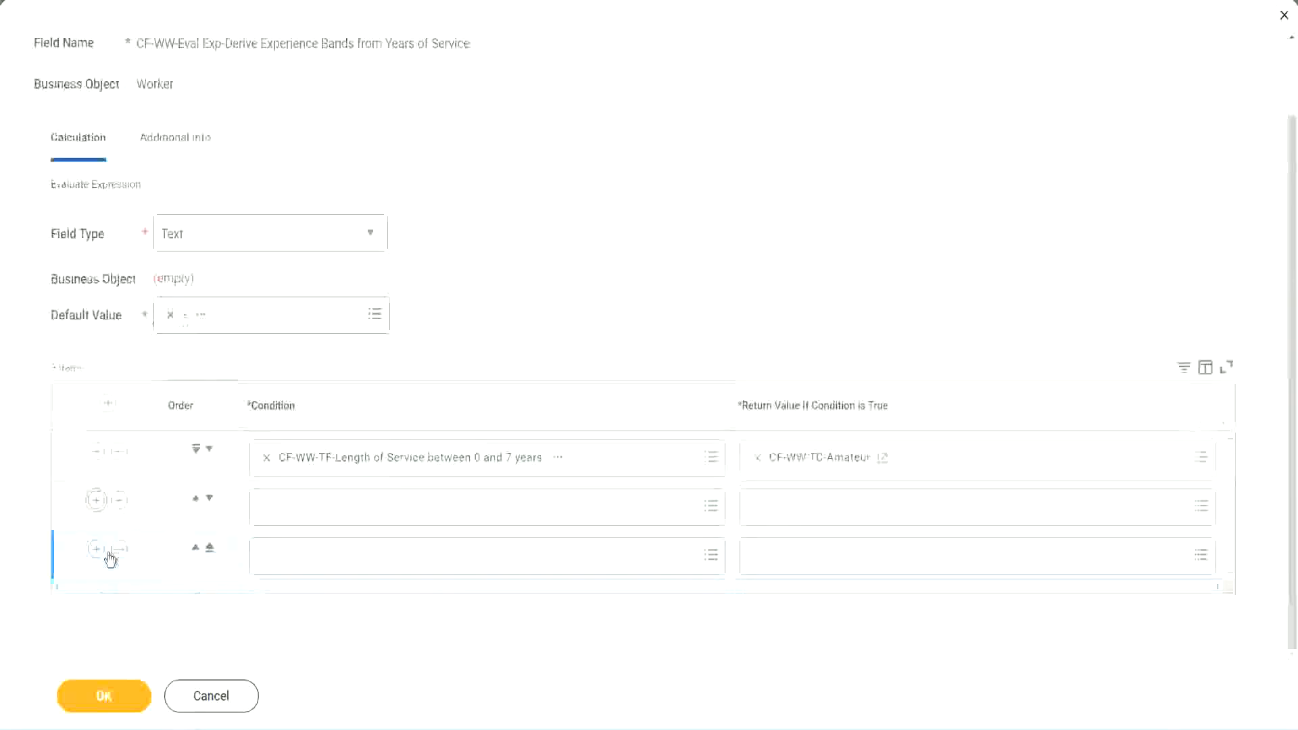
# - Add a fourth condition row and set the second row's condition to CF-WW-TF-Length of Service between 8 and 15 years
pyautogui.click(97, 550)
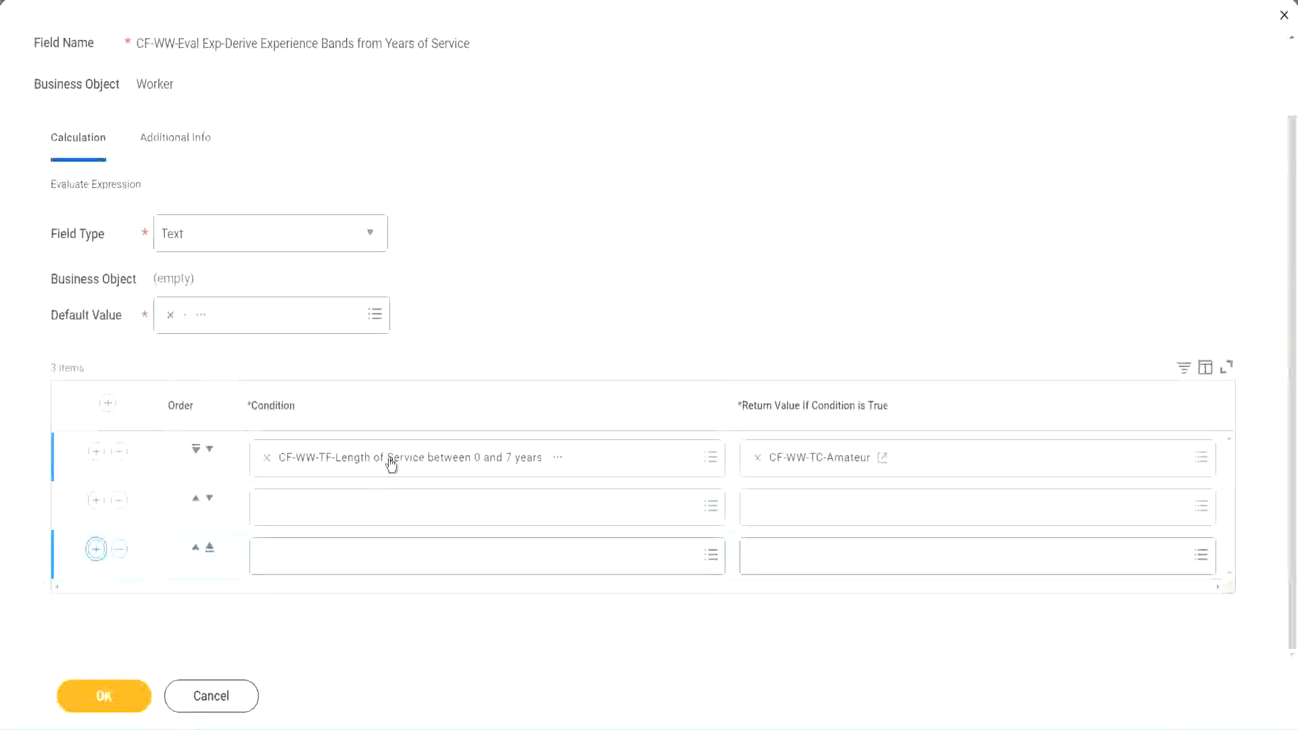
pyautogui.click(319, 512)
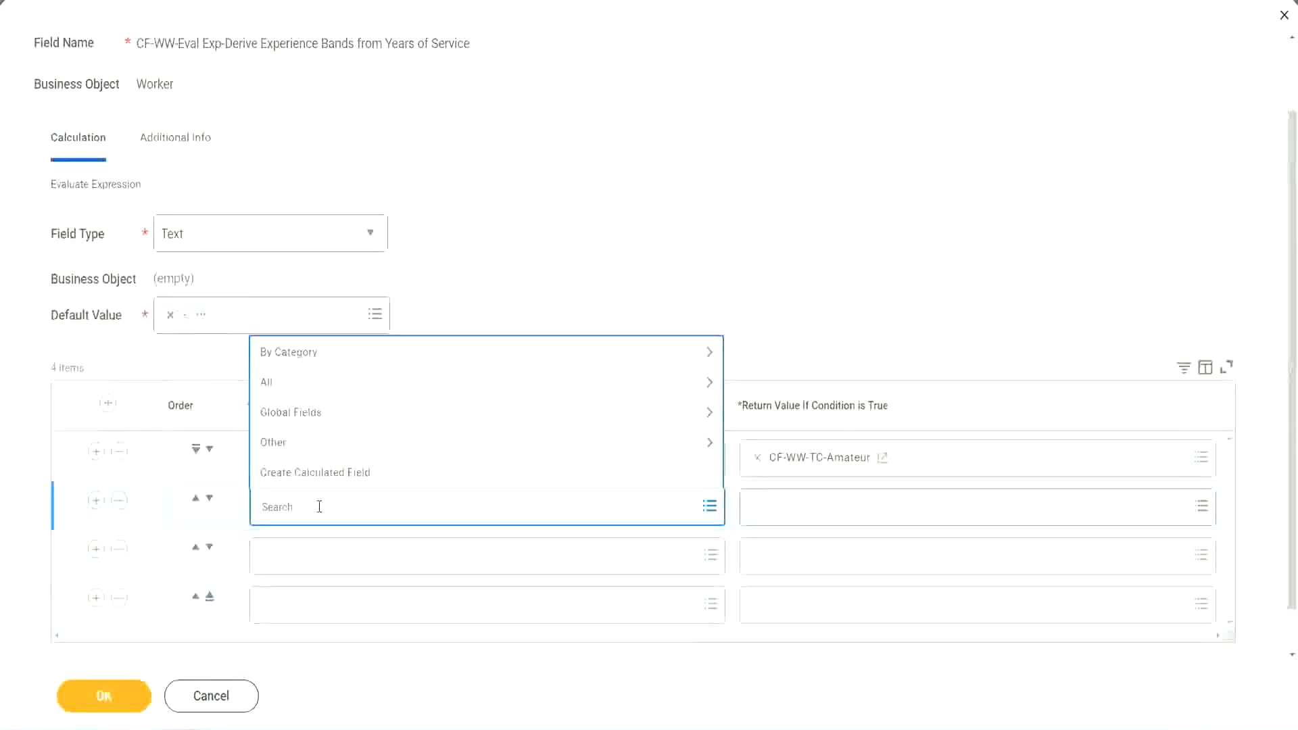
pyautogui.write('cf-ww')
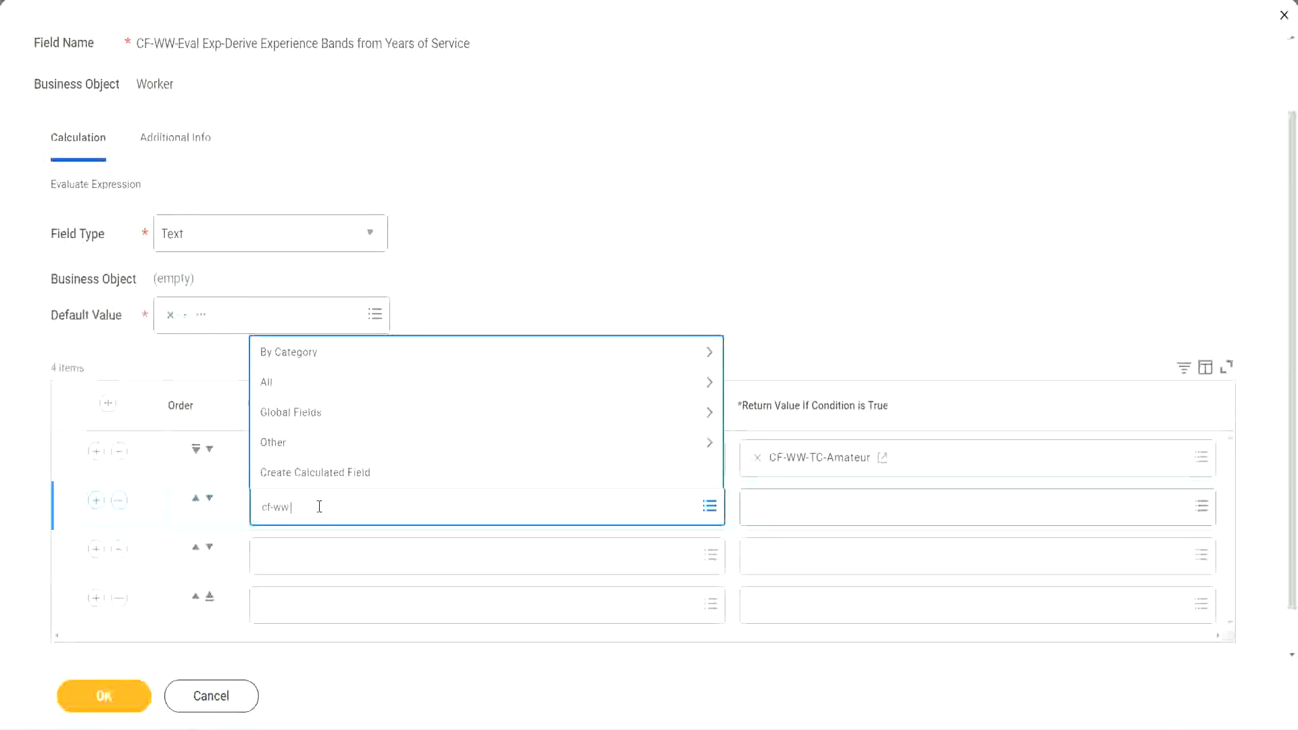
pyautogui.write('-tf')
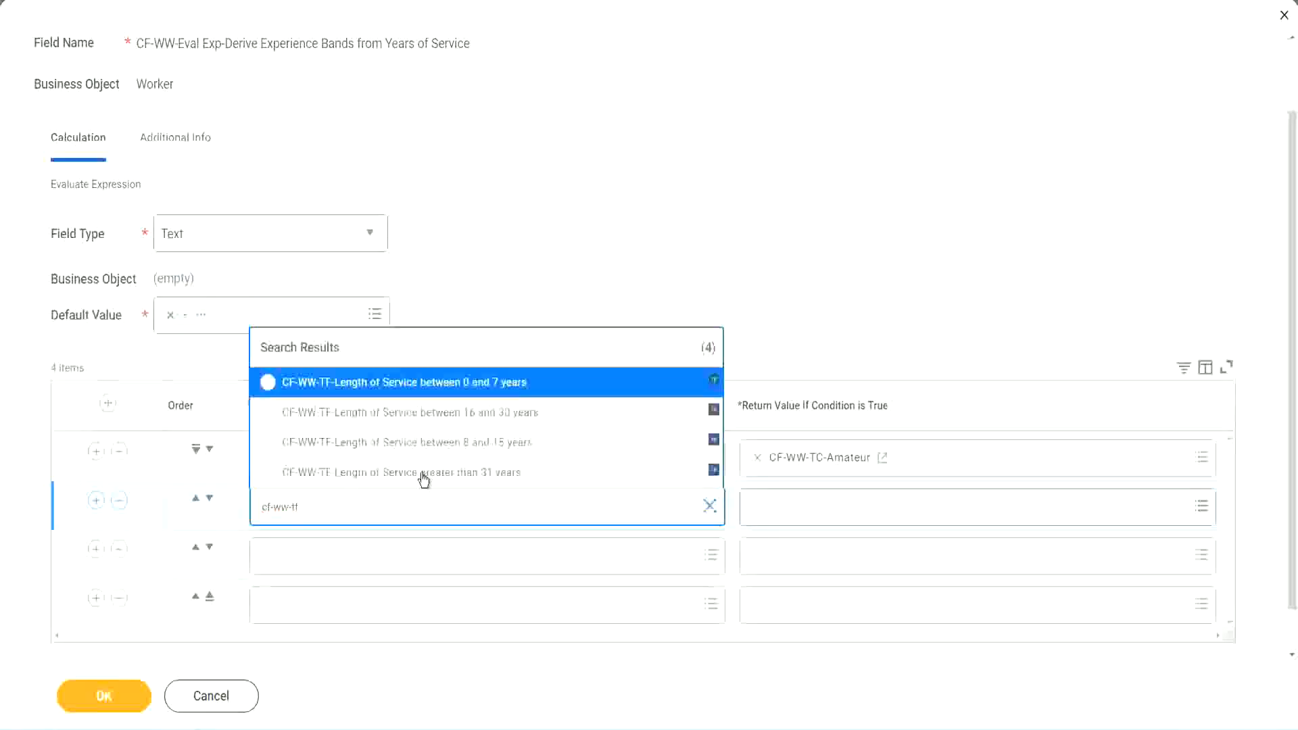
pyautogui.click(501, 446)
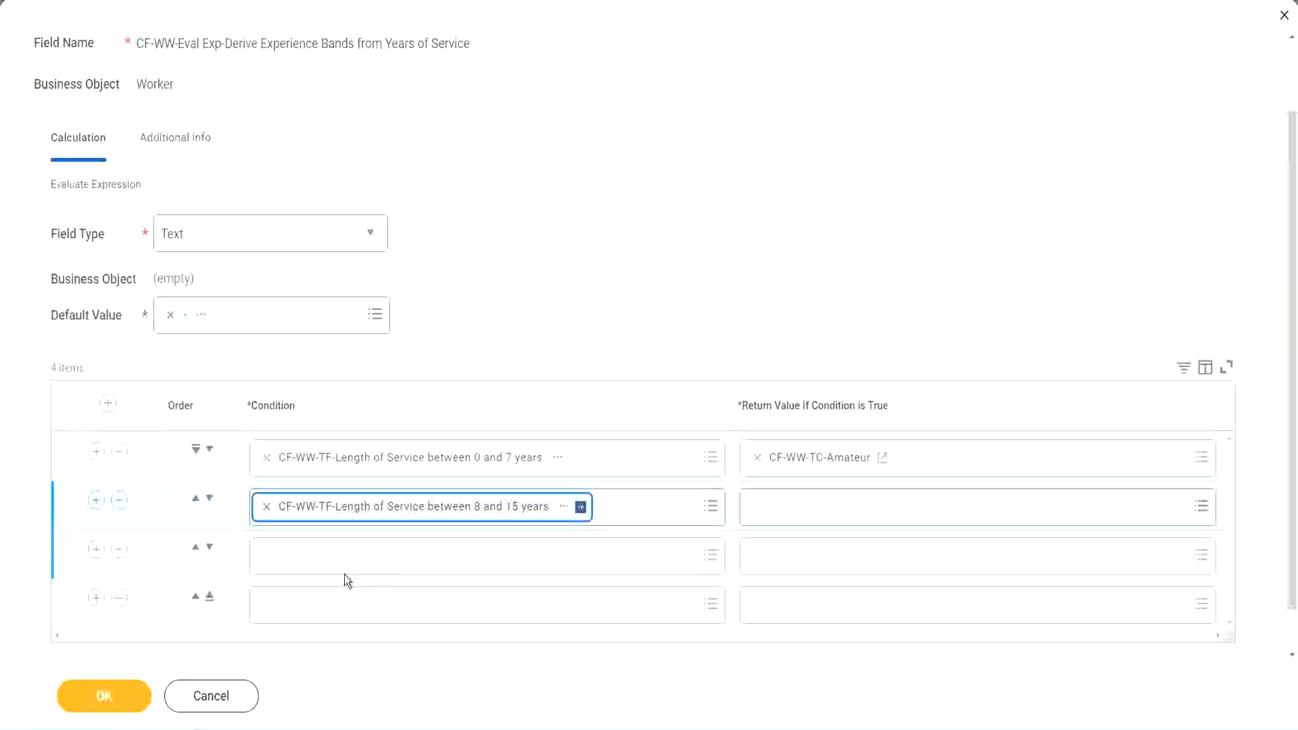
# - Set the third row's condition to CF-WW-TF-Length of Service between 16 and 30 years
pyautogui.click(326, 553)
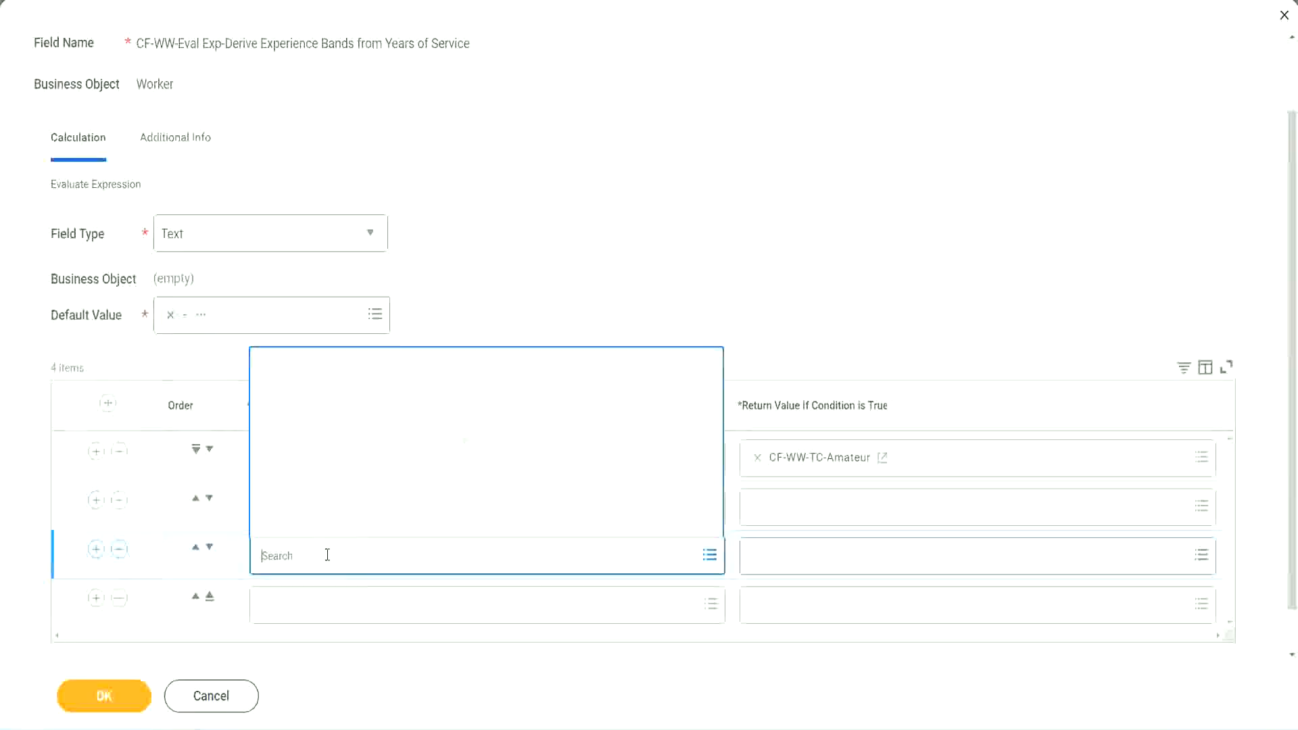
pyautogui.write('cf-ww')
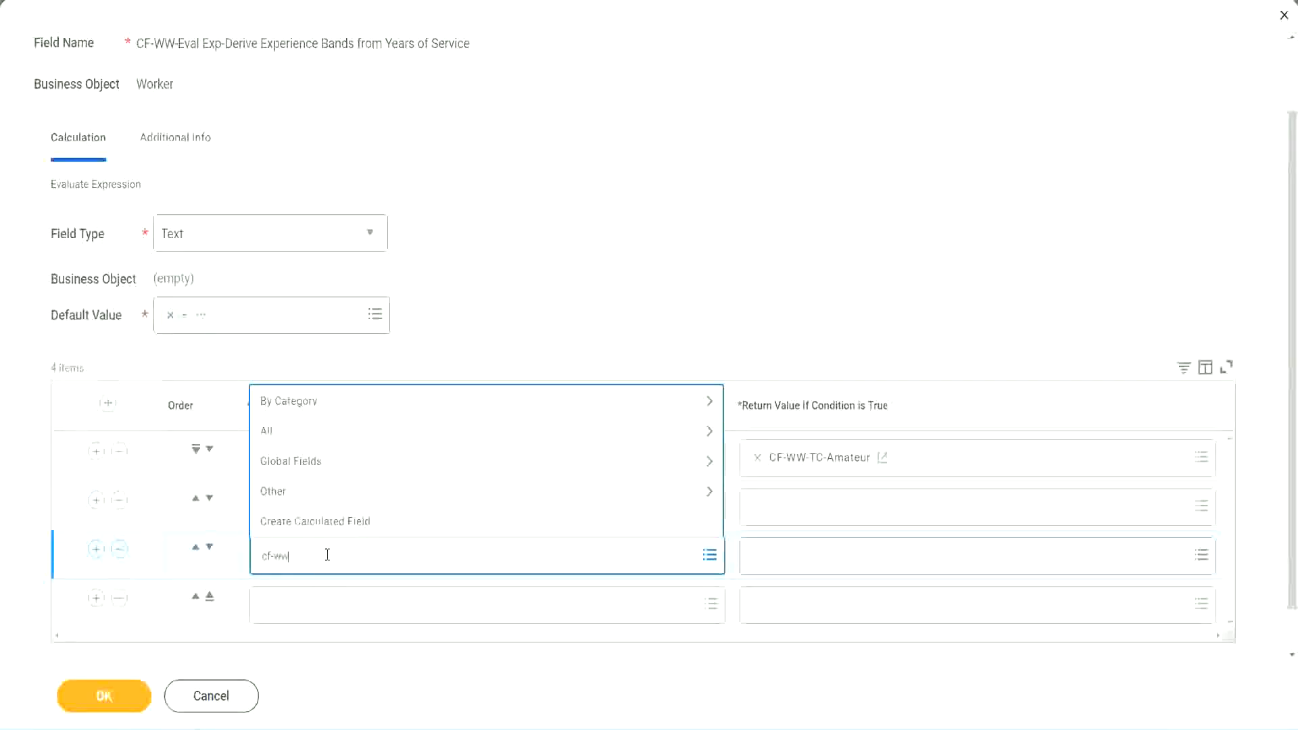
pyautogui.write('-tf')
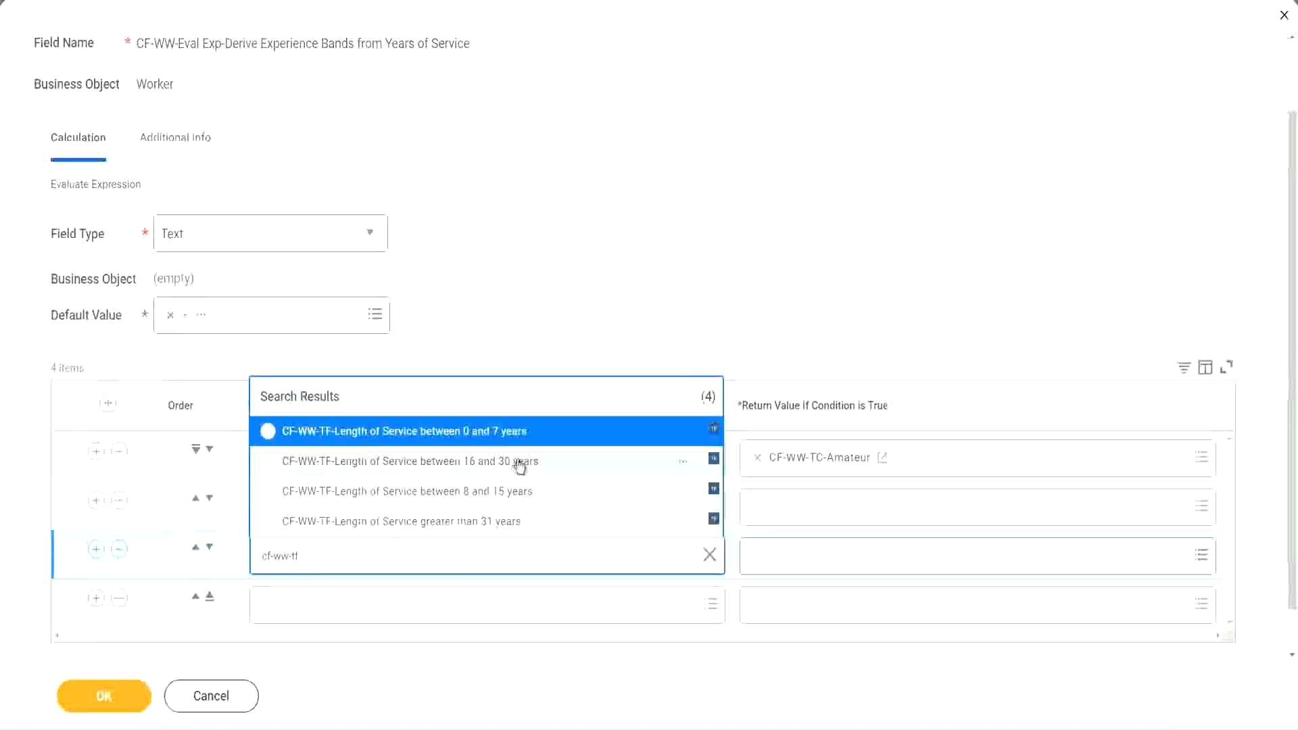
pyautogui.click(521, 463)
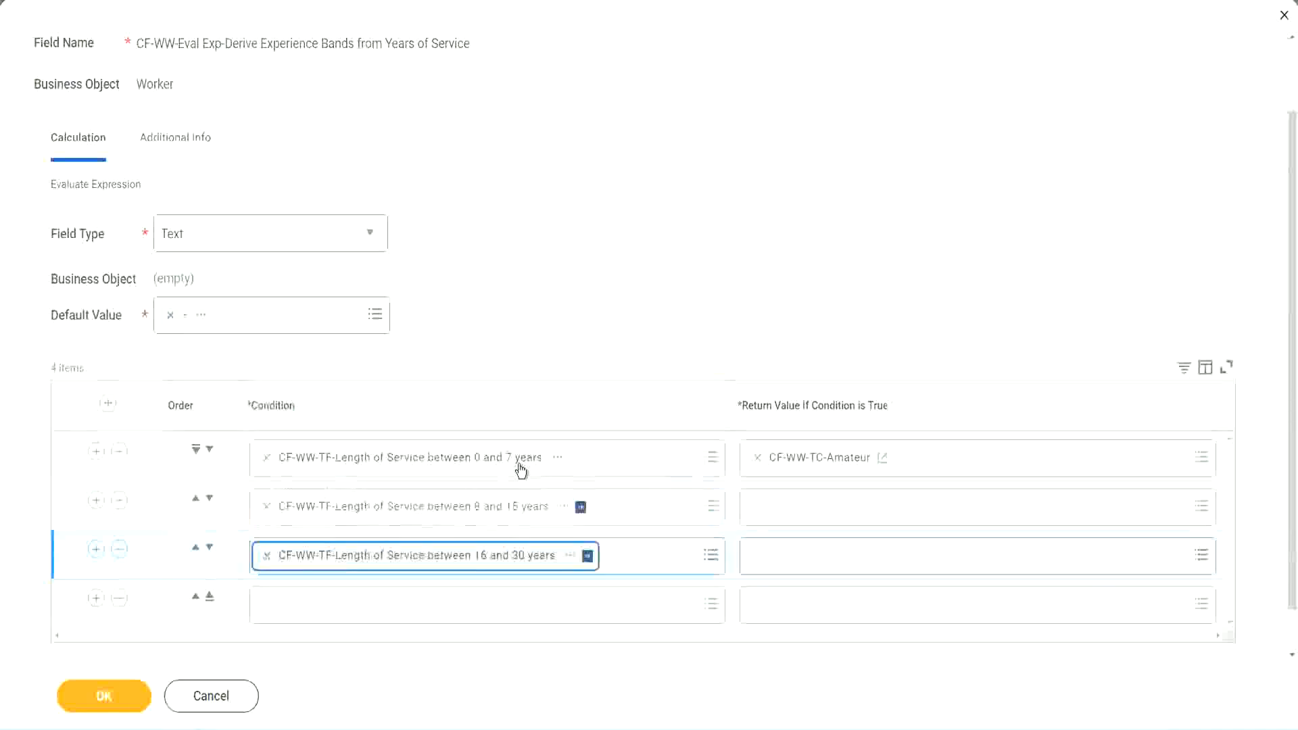
# - Set the fourth row's condition to CF-WW-TF-Length of Service greater than 31 years
pyautogui.click(307, 613)
pyautogui.write('c')
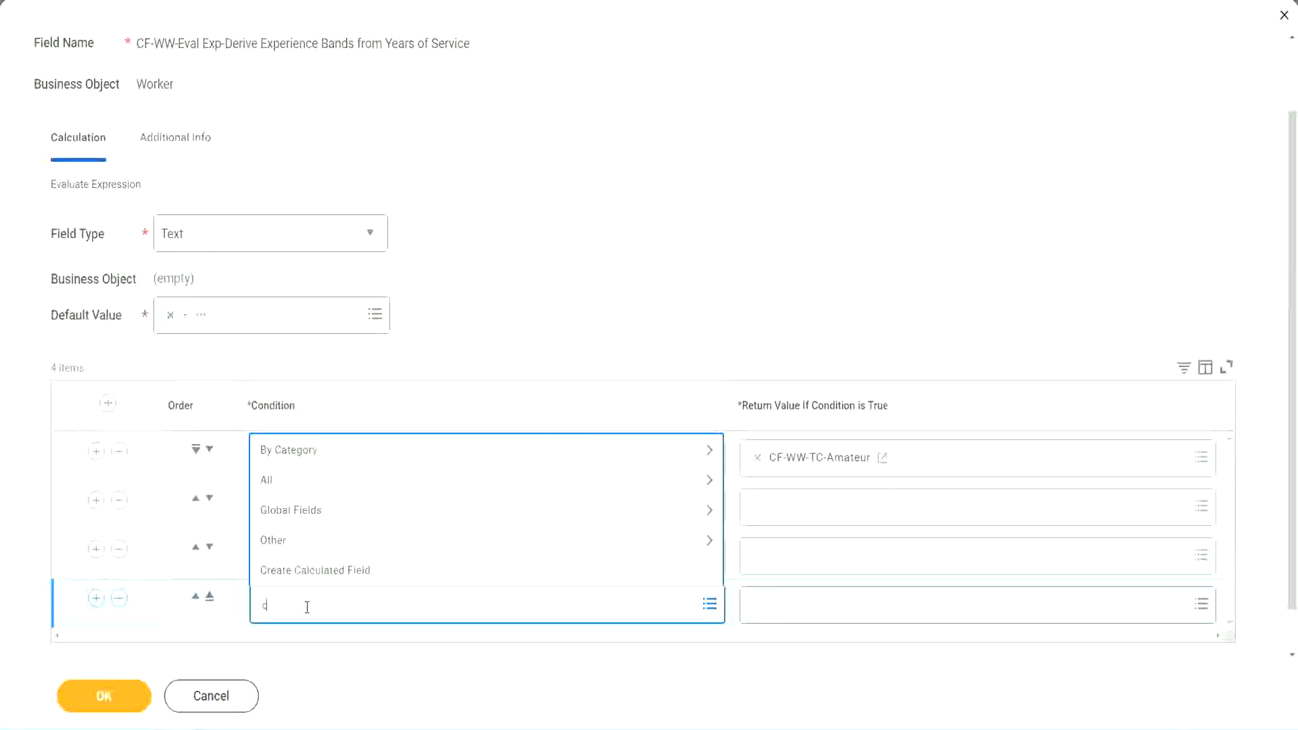
pyautogui.write('f-ww')
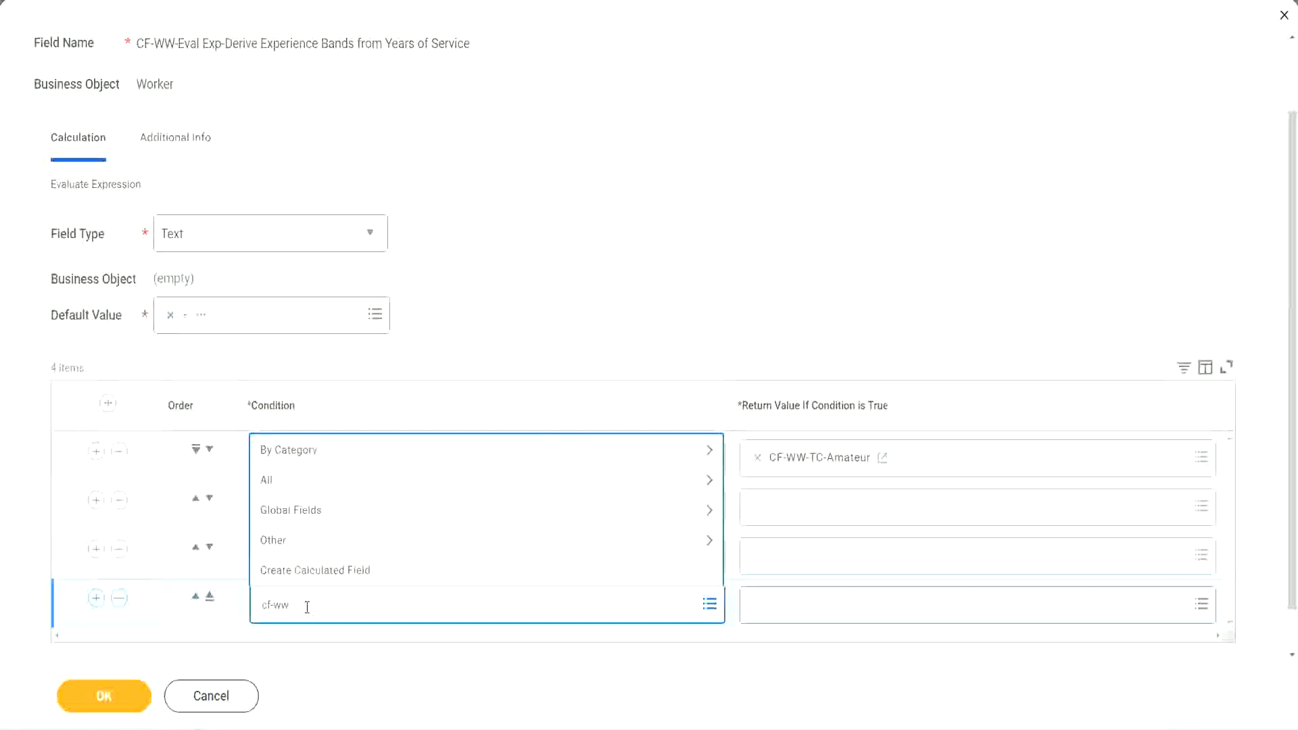
pyautogui.write(' tf 31')
pyautogui.press('Return')
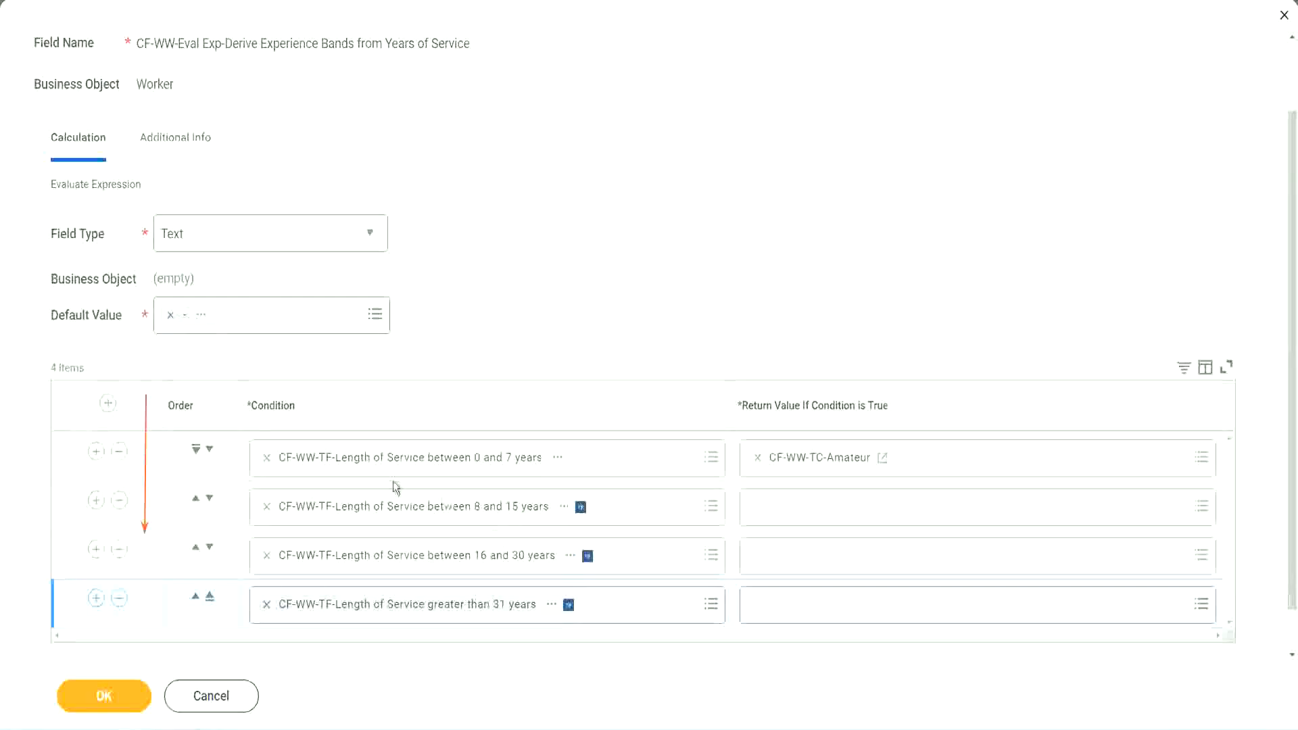
# - Try the 8 to 15 years condition above the 0 to 7 years one, copy the CF-WW-TC-Amateur text, and restore the order
pyautogui.click(196, 500)
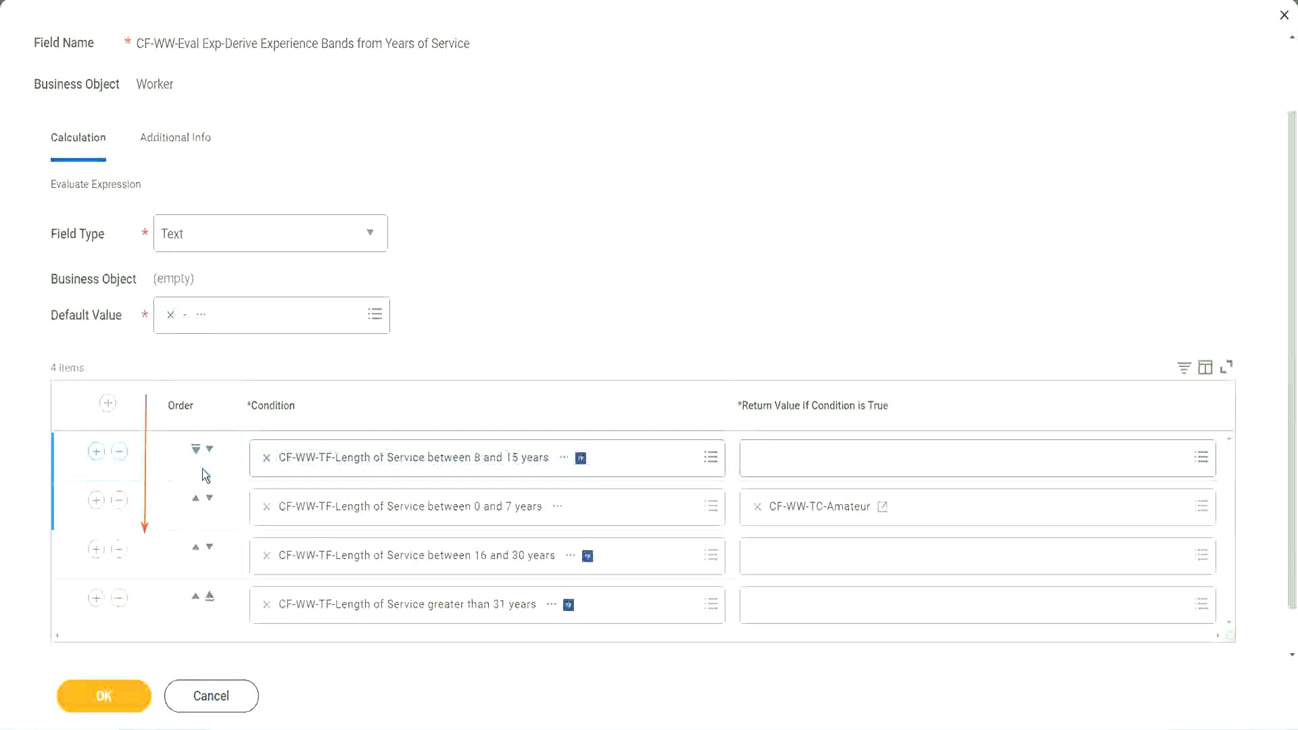
pyautogui.click(210, 450)
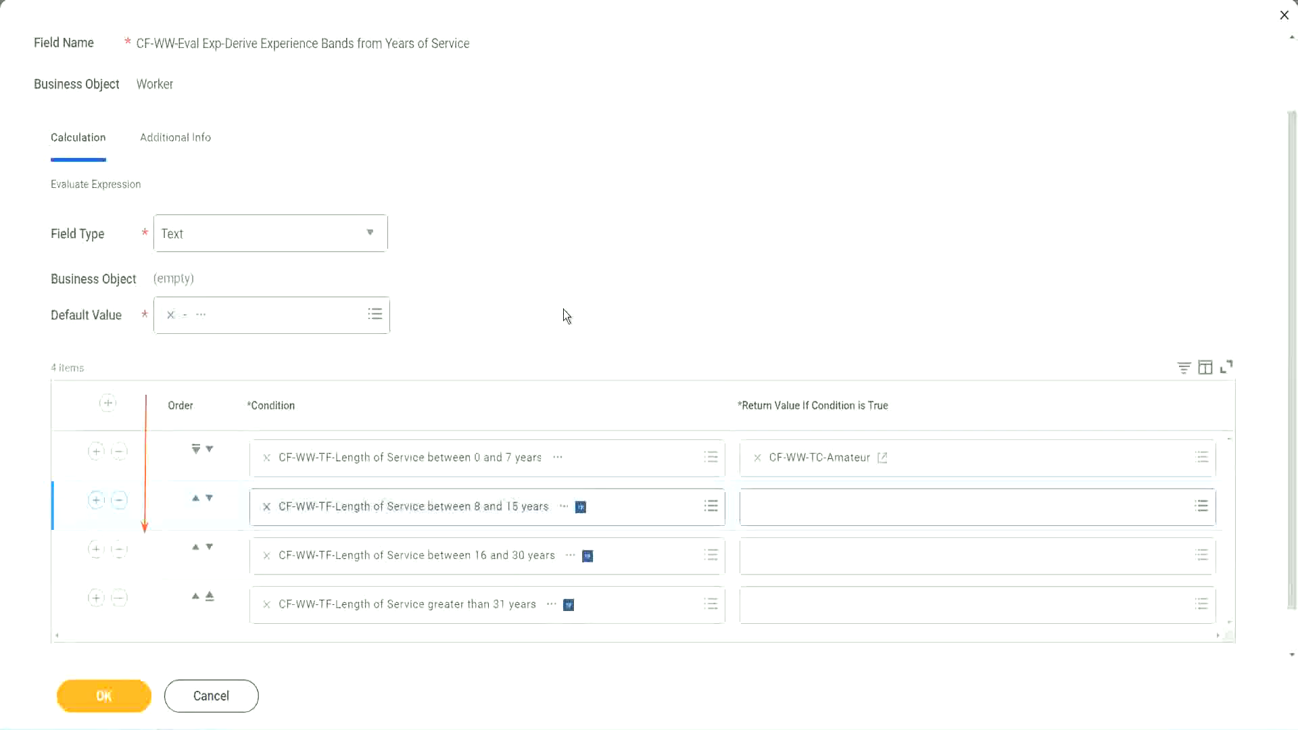
pyautogui.click(195, 501)
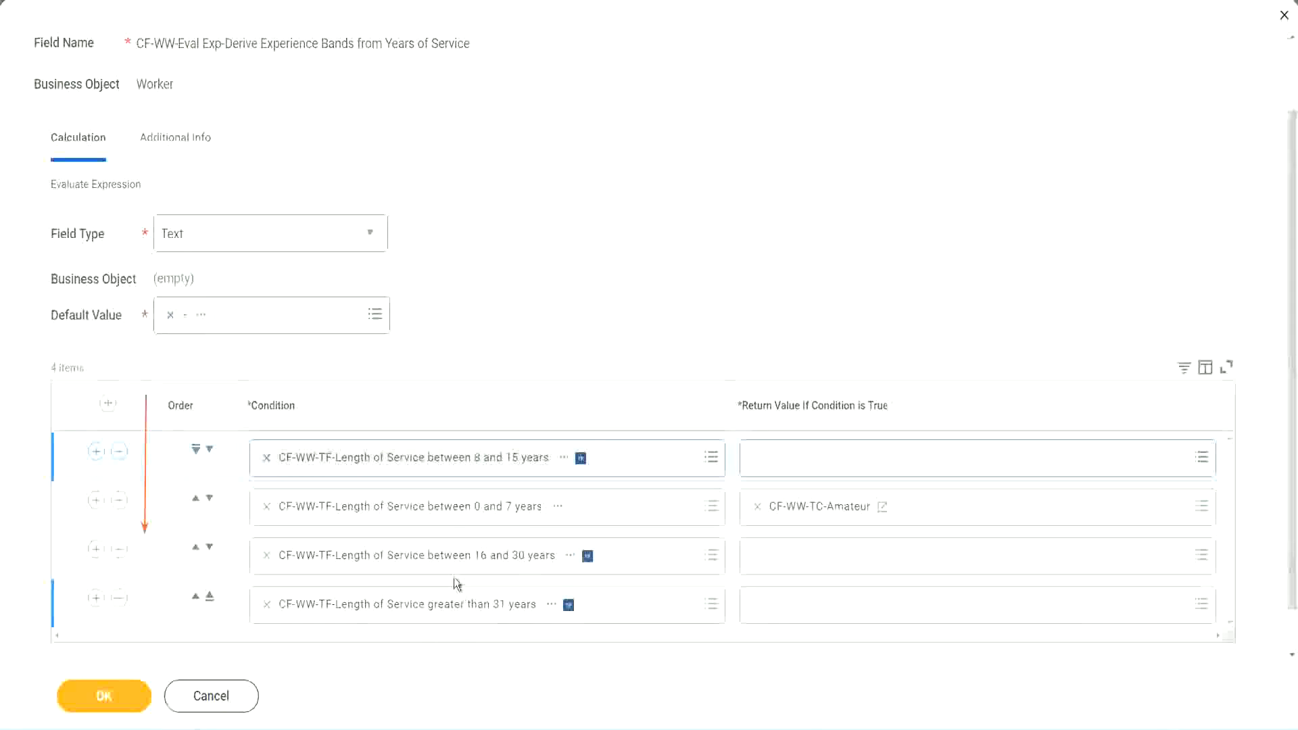
pyautogui.rightClick(822, 517)
pyautogui.click(776, 584)
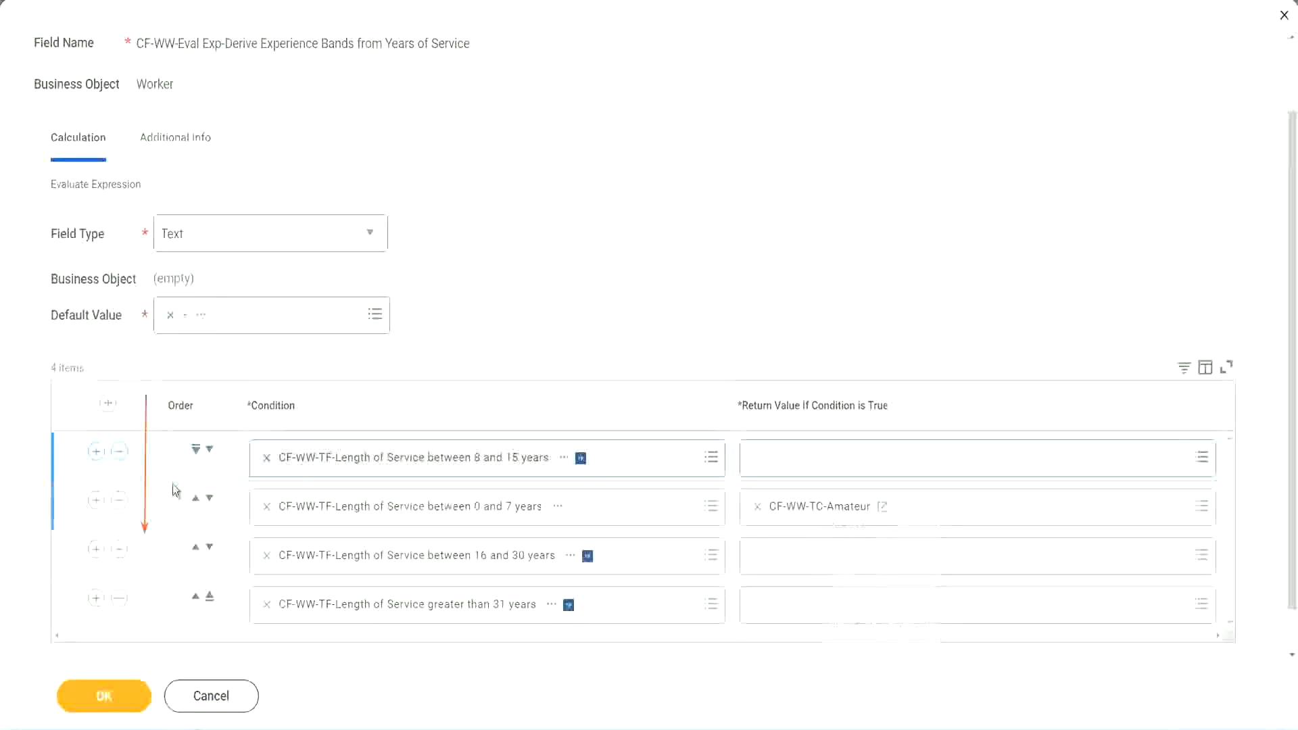
pyautogui.click(210, 449)
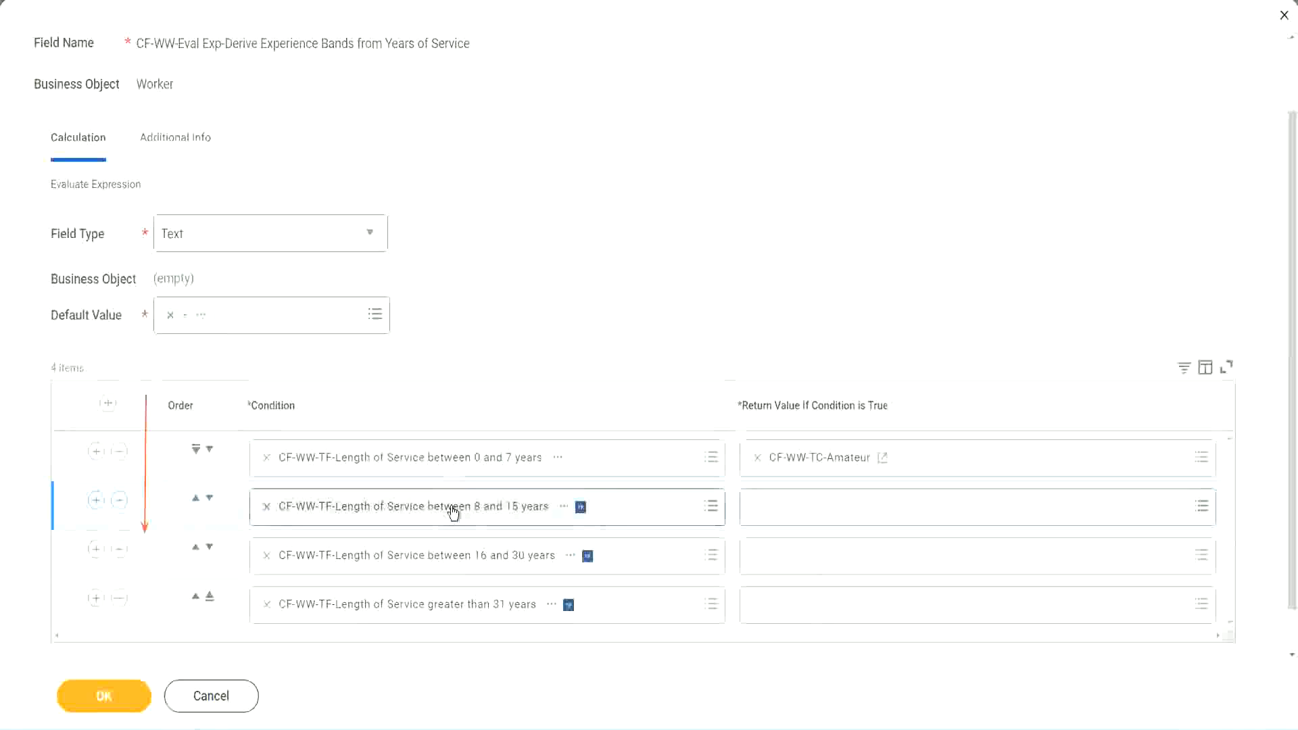
# - Create a calculated field named CF-WW-TC-Experienced for the 8 to 15 years return value, with business object Global and function Text Constant
pyautogui.click(761, 507)
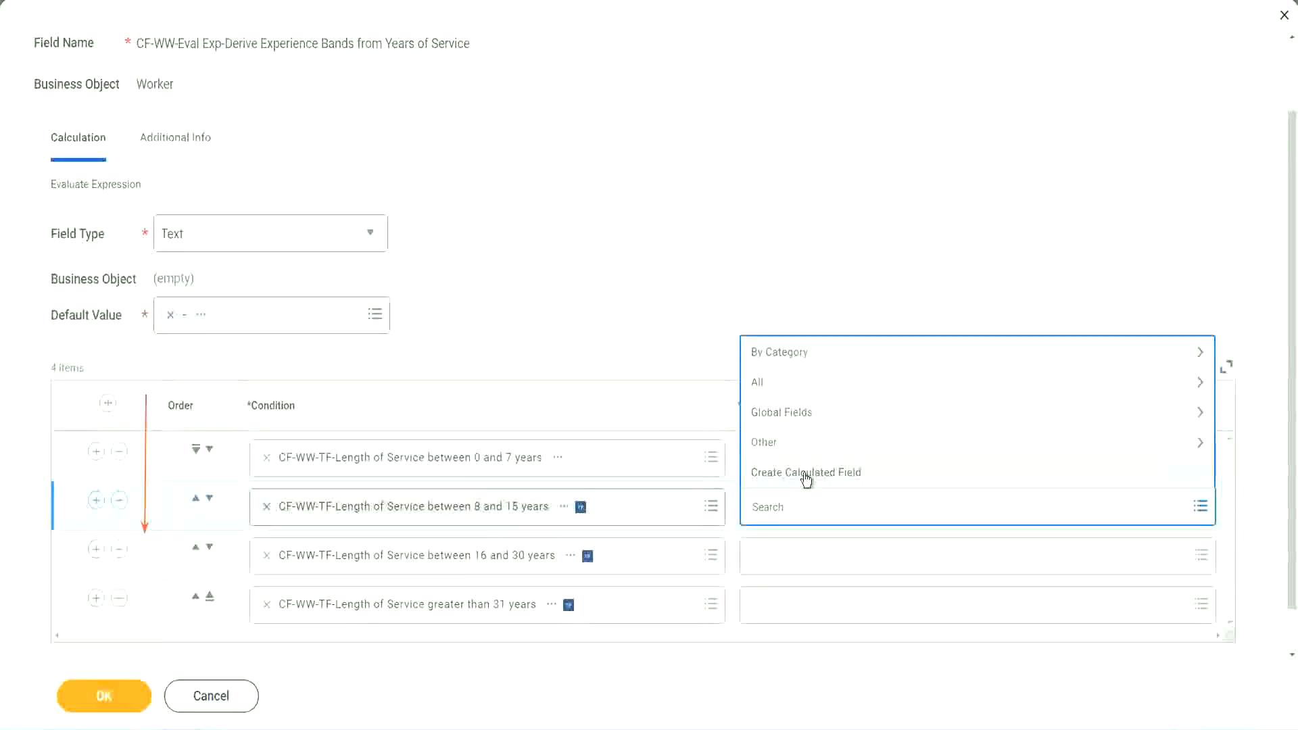
pyautogui.click(805, 475)
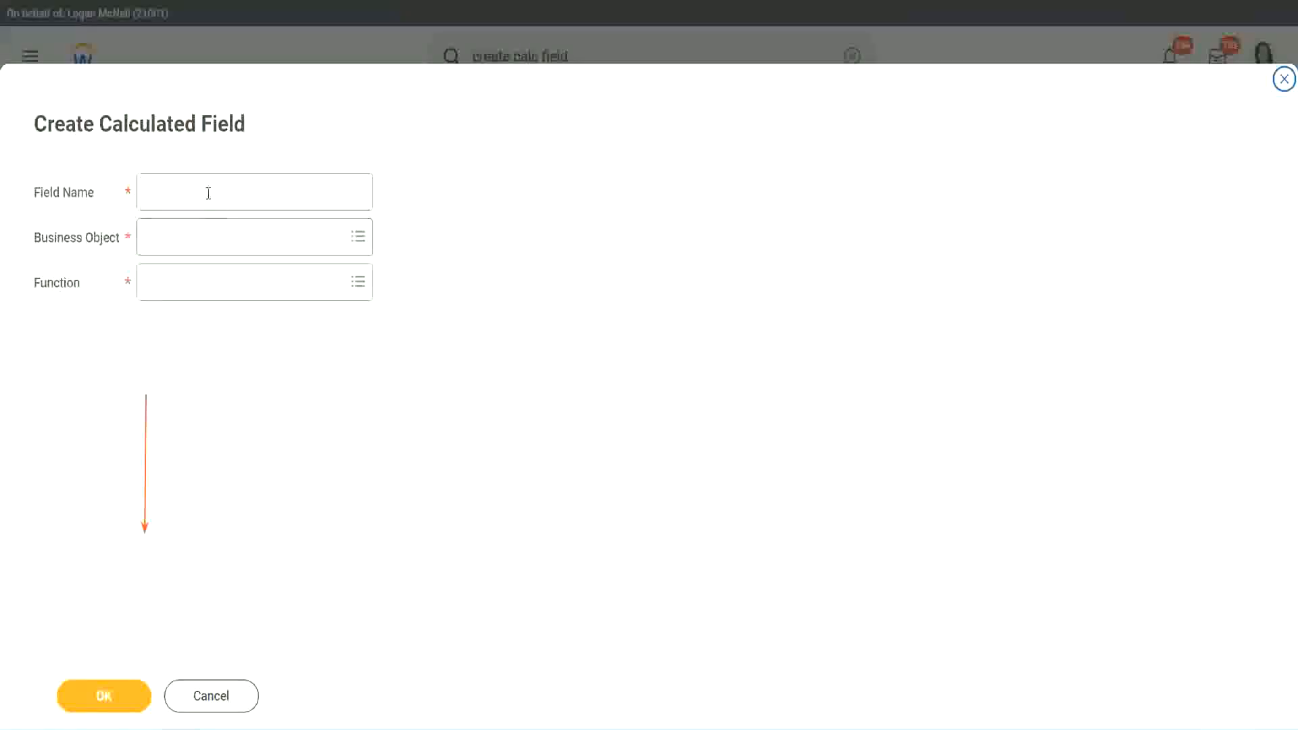
pyautogui.click(206, 192)
pyautogui.write('CF-WW-TC-Amateur')
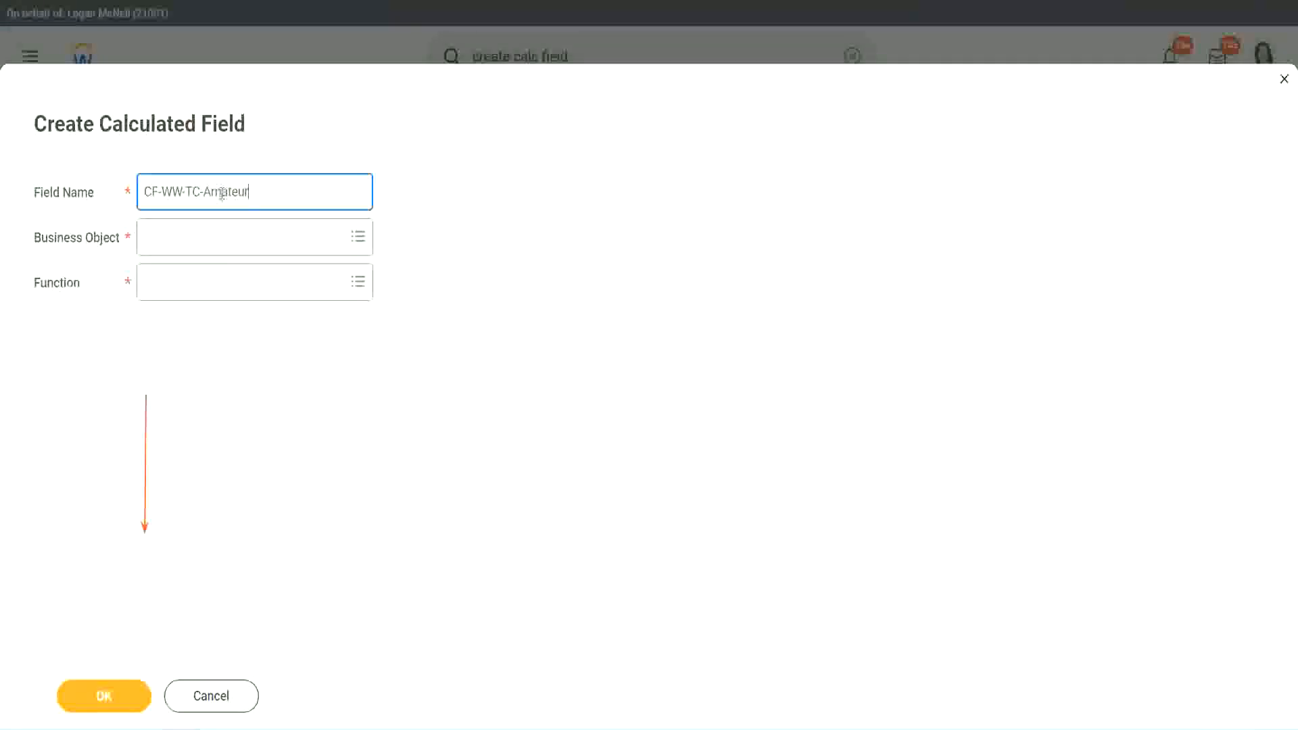
pyautogui.doubleClick(221, 193)
pyautogui.write('Experienced')
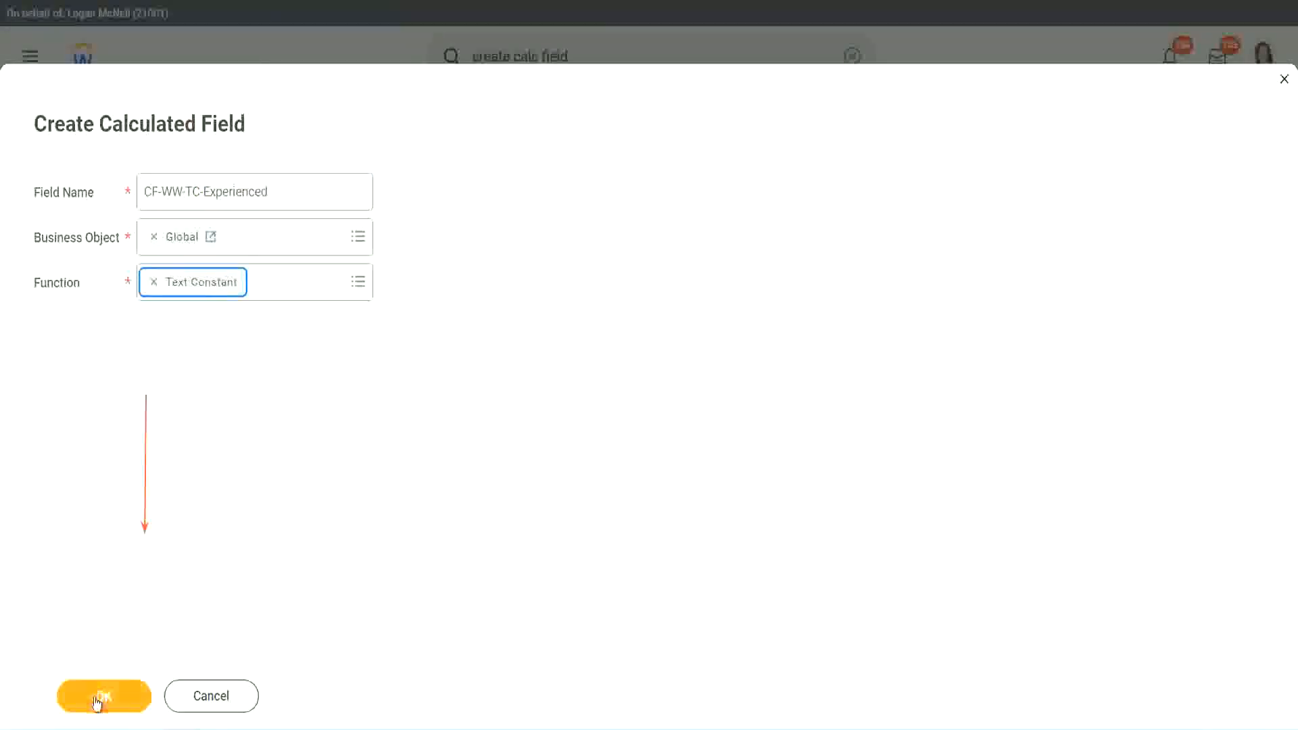
pyautogui.click(97, 703)
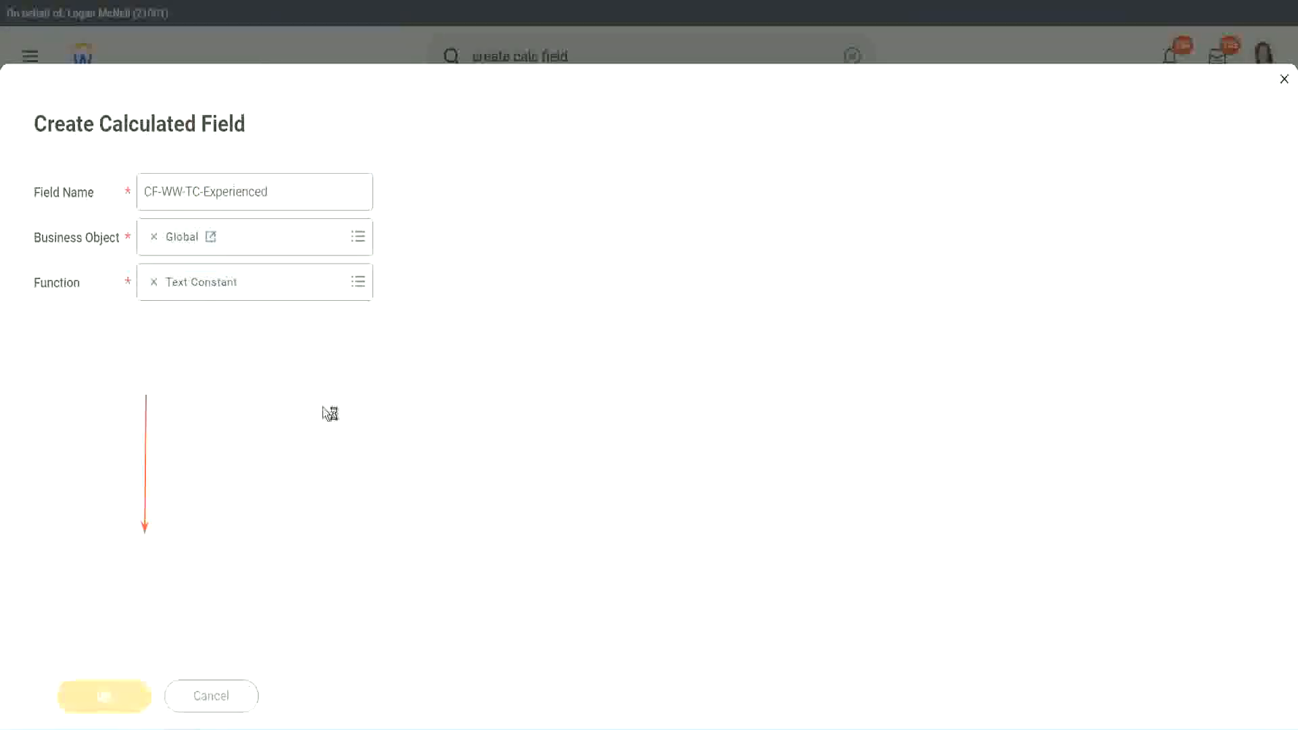
# - Enter "Experienced" as the text constant value and save the calculated field
pyautogui.click(197, 384)
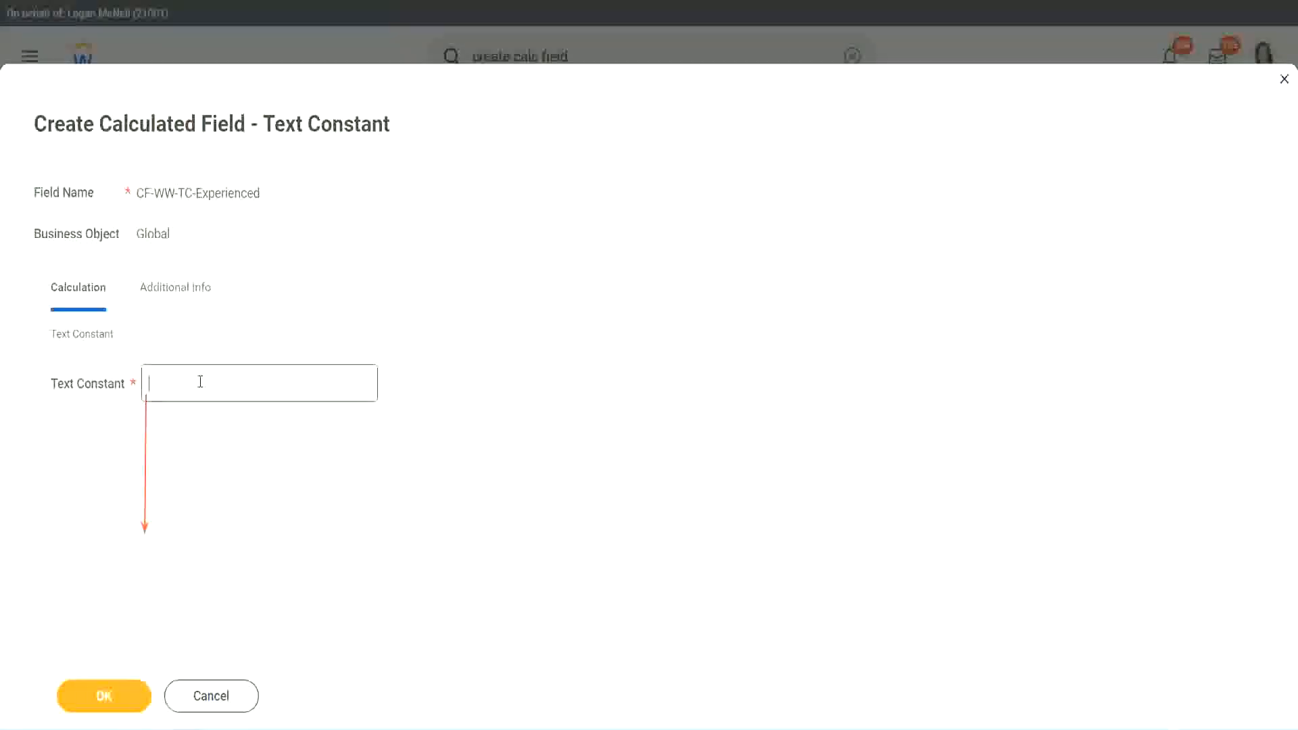
pyautogui.write('Experienced')
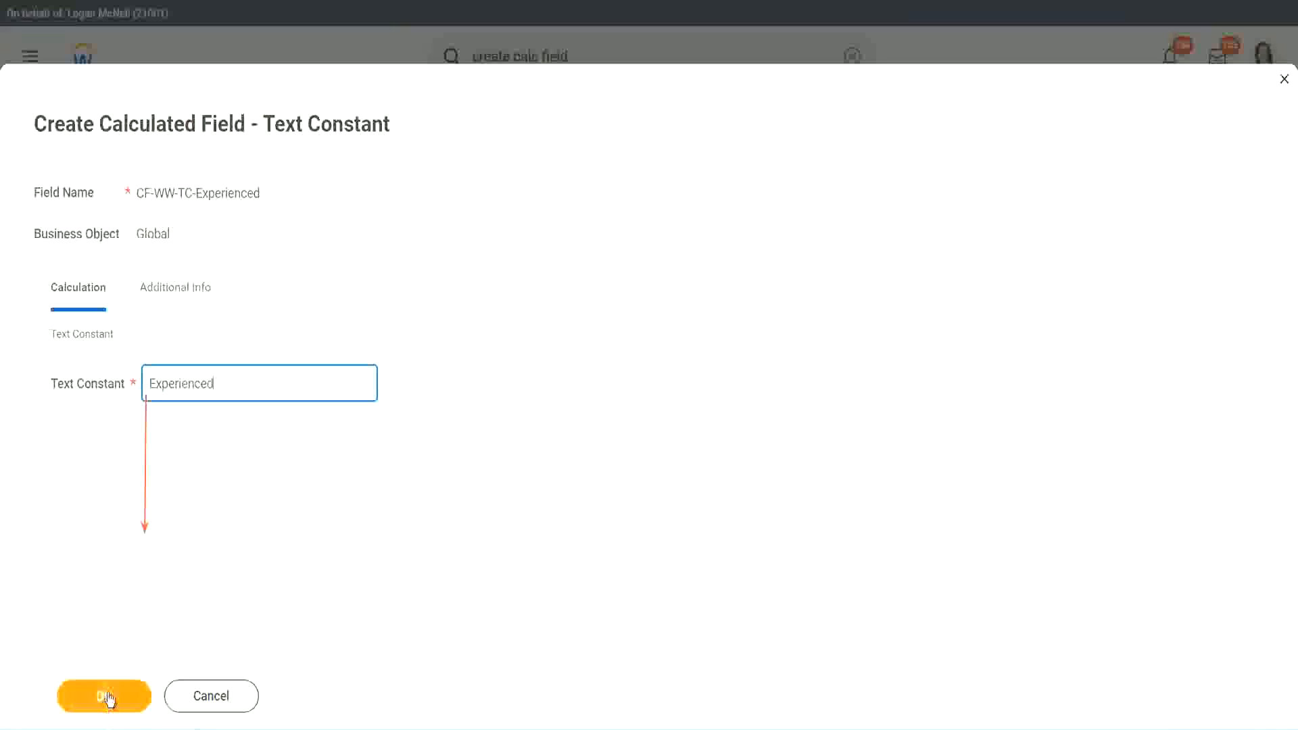
pyautogui.click(109, 696)
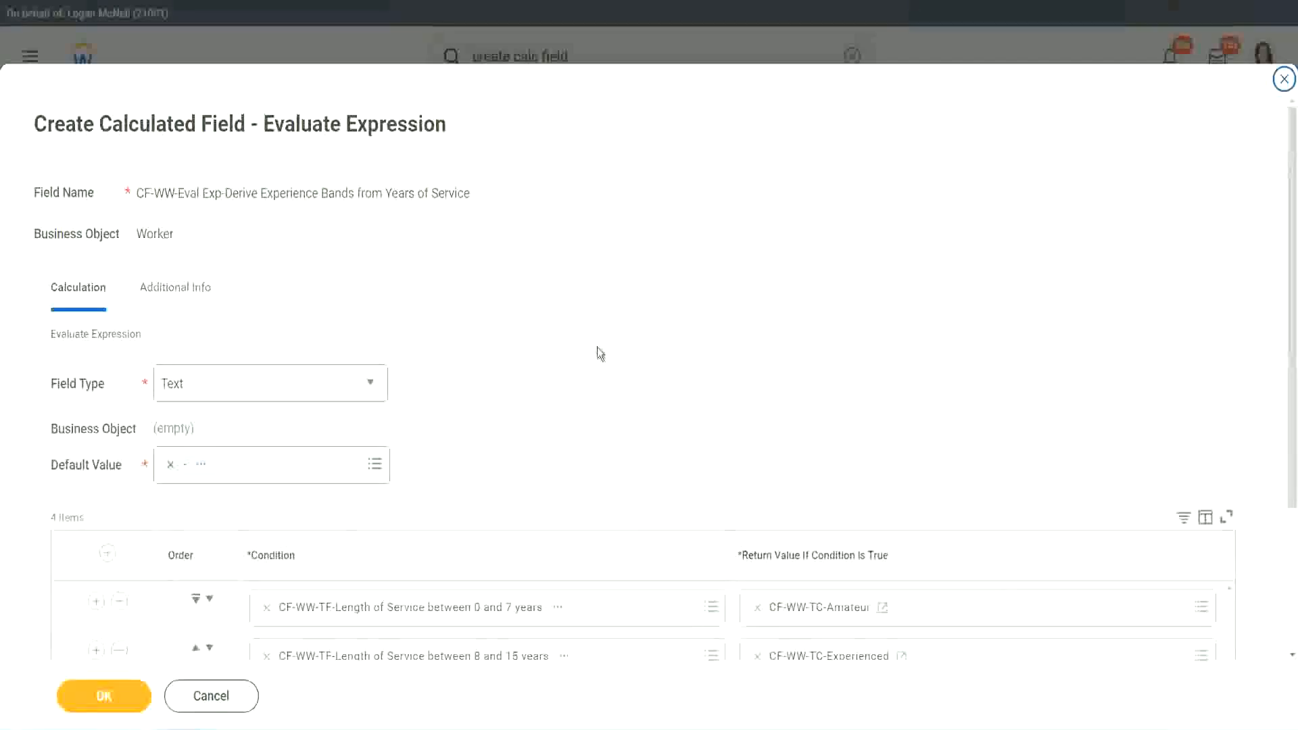
# - Start a new calculated field for the 16 to 30 years return value and paste CF-WW-TC-Amateur as its name
pyautogui.scroll(-2, 598, 346)
pyautogui.scroll(-1, 599, 352)
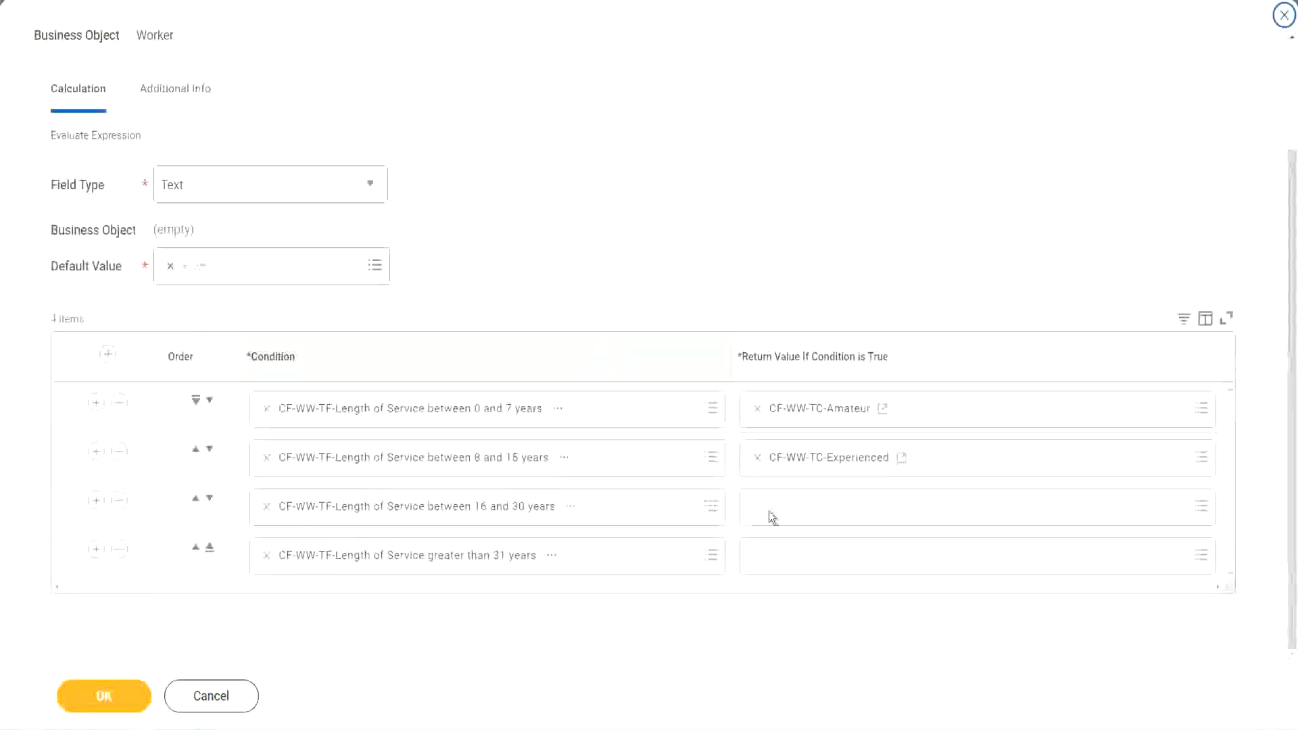
pyautogui.click(809, 507)
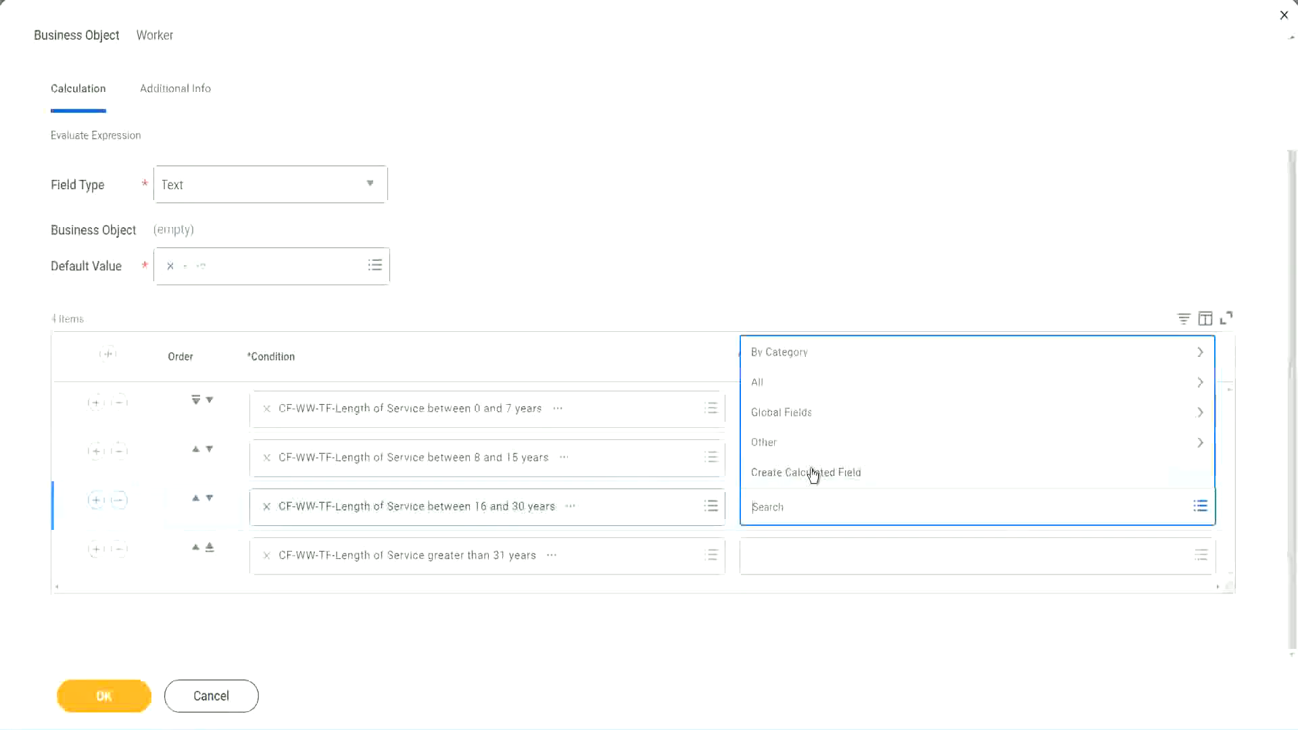
pyautogui.click(812, 475)
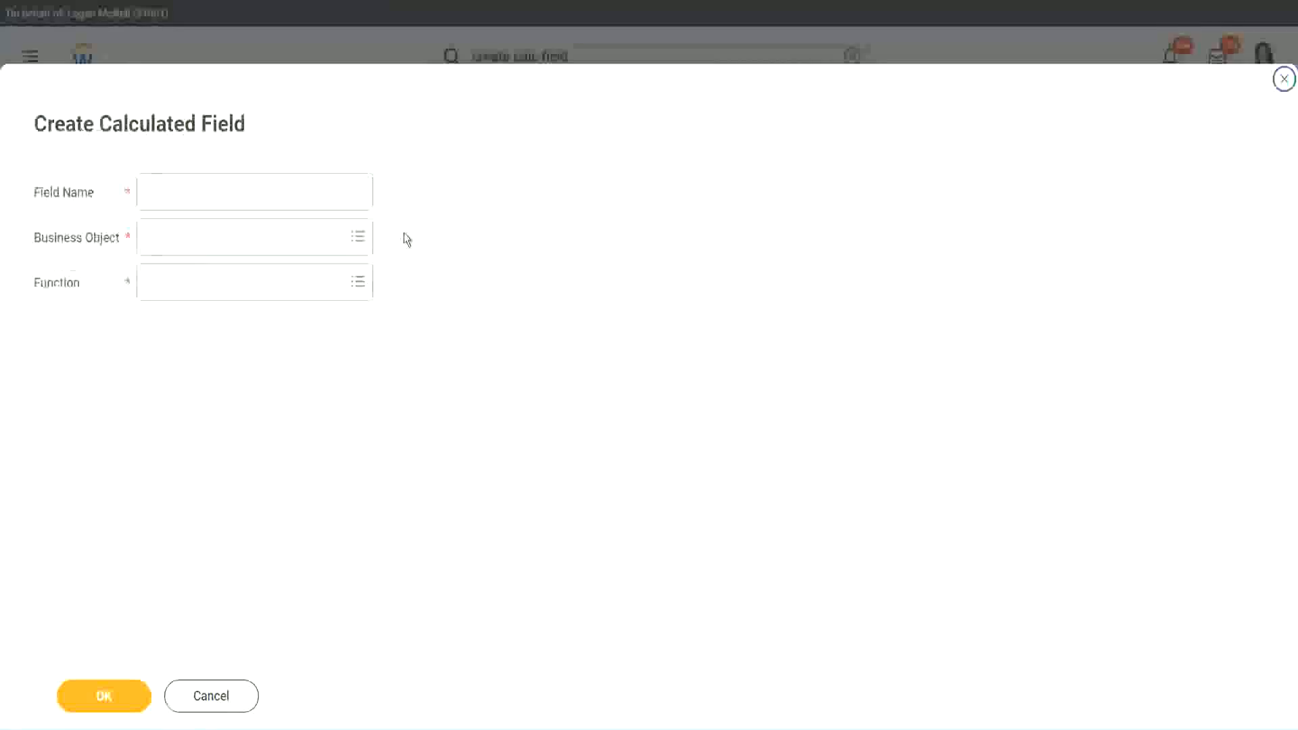
pyautogui.click(274, 192)
pyautogui.hotkey('ctrl', 'v')
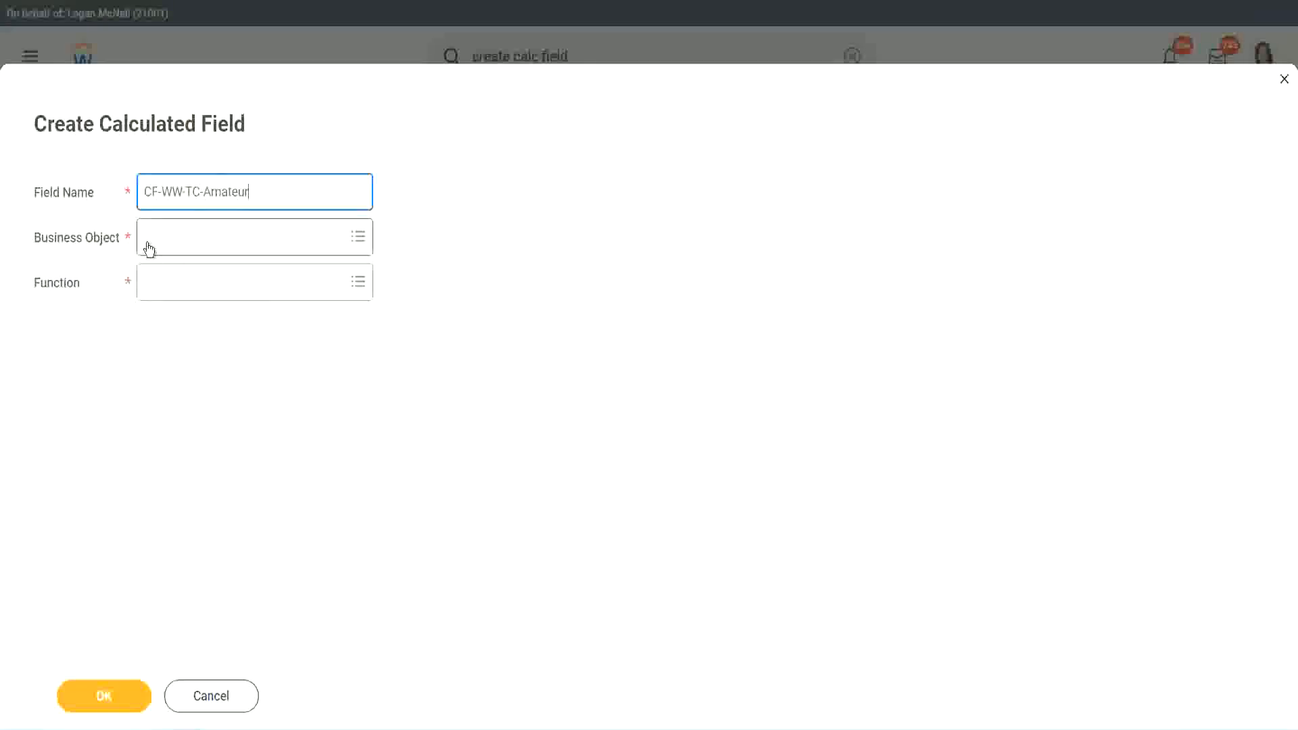
# - Set the new calculated field's business object to Global
pyautogui.click(149, 238)
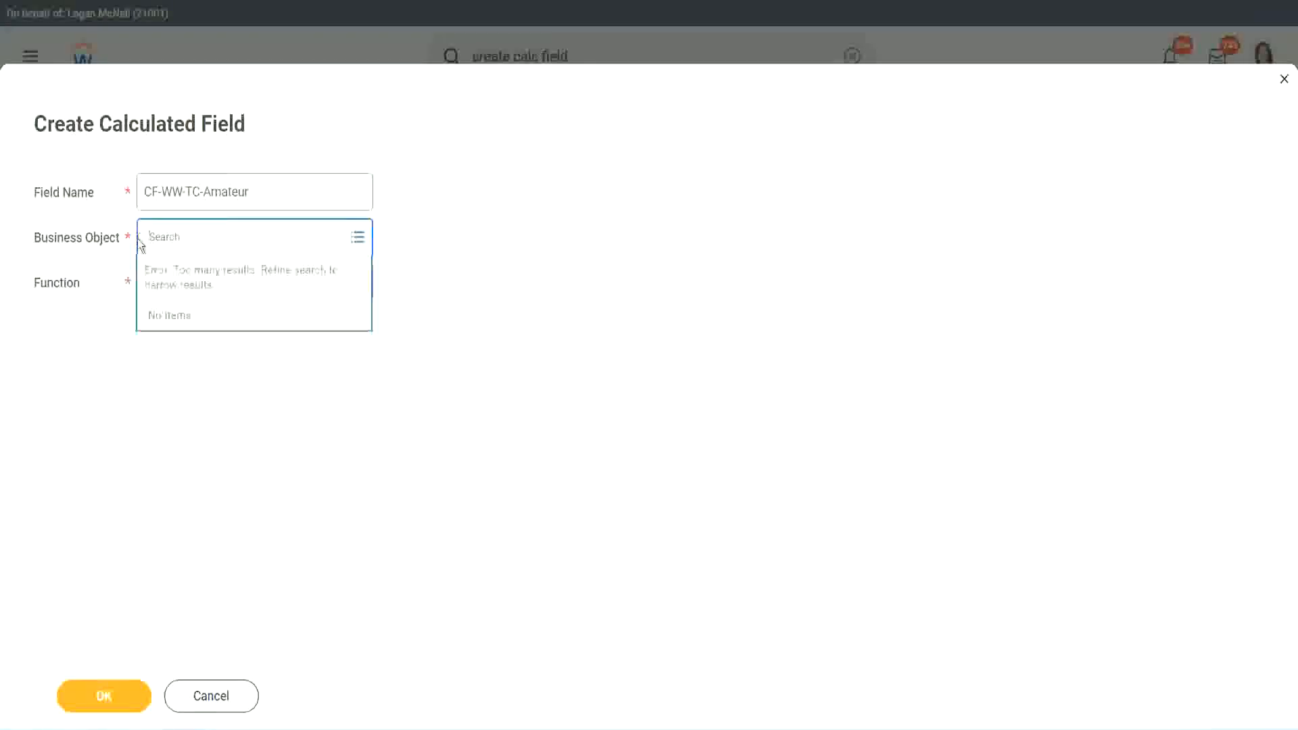
pyautogui.write('global')
pyautogui.press('Return')
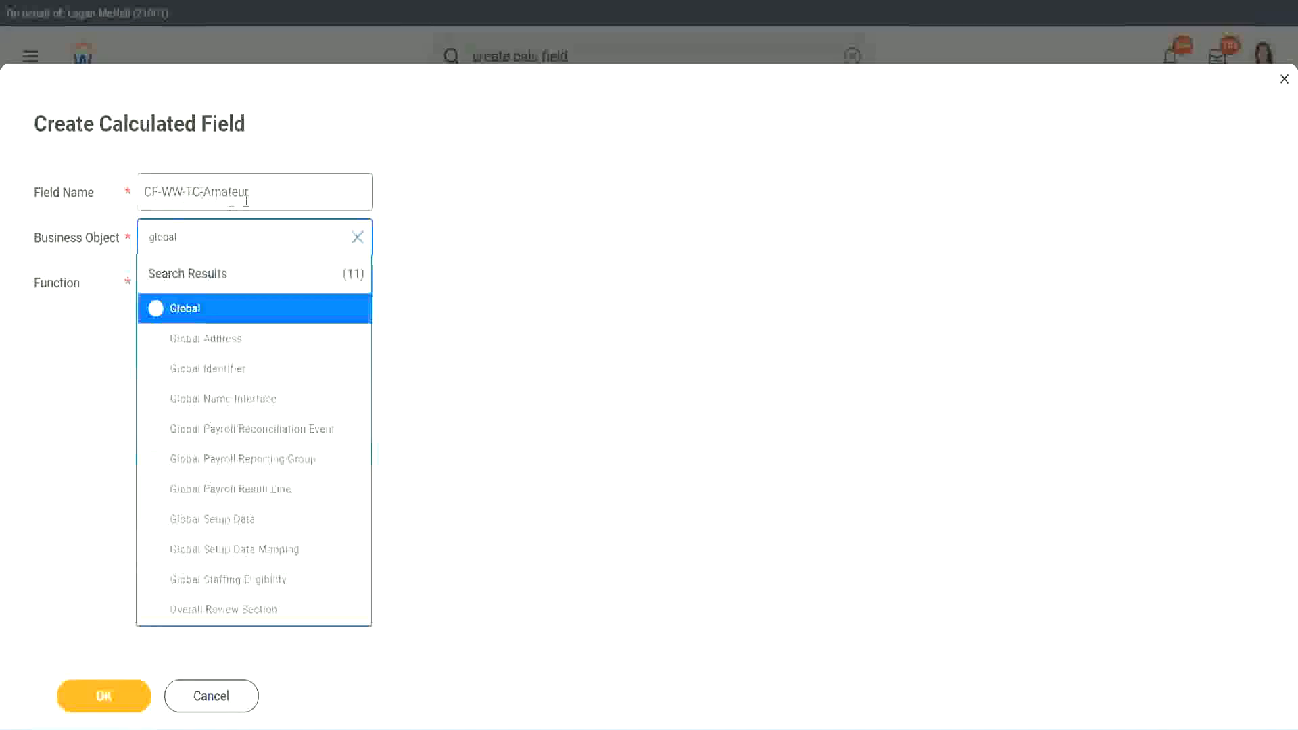
pyautogui.click(183, 312)
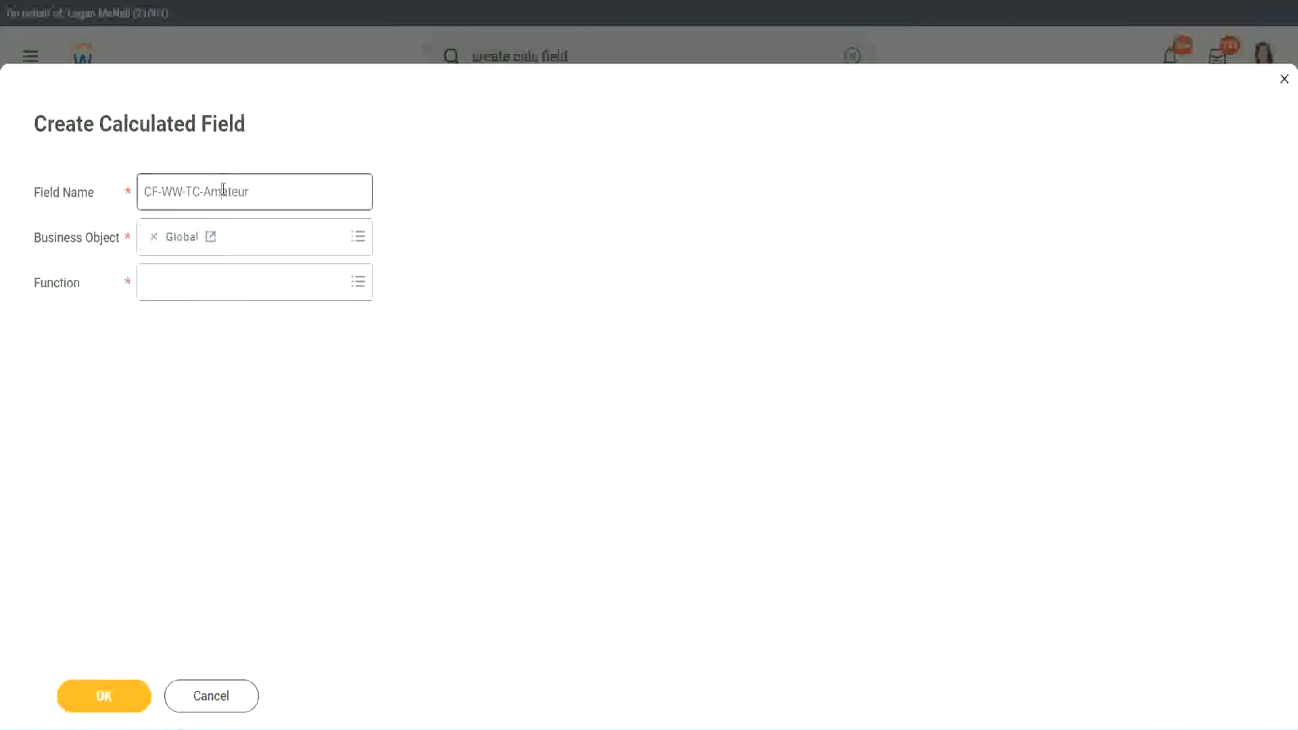
# - Rename the new field CF-WW-TC-Senior, choose Text Constant as its function, and confirm the field setup
pyautogui.doubleClick(238, 191)
pyautogui.write('Senior')
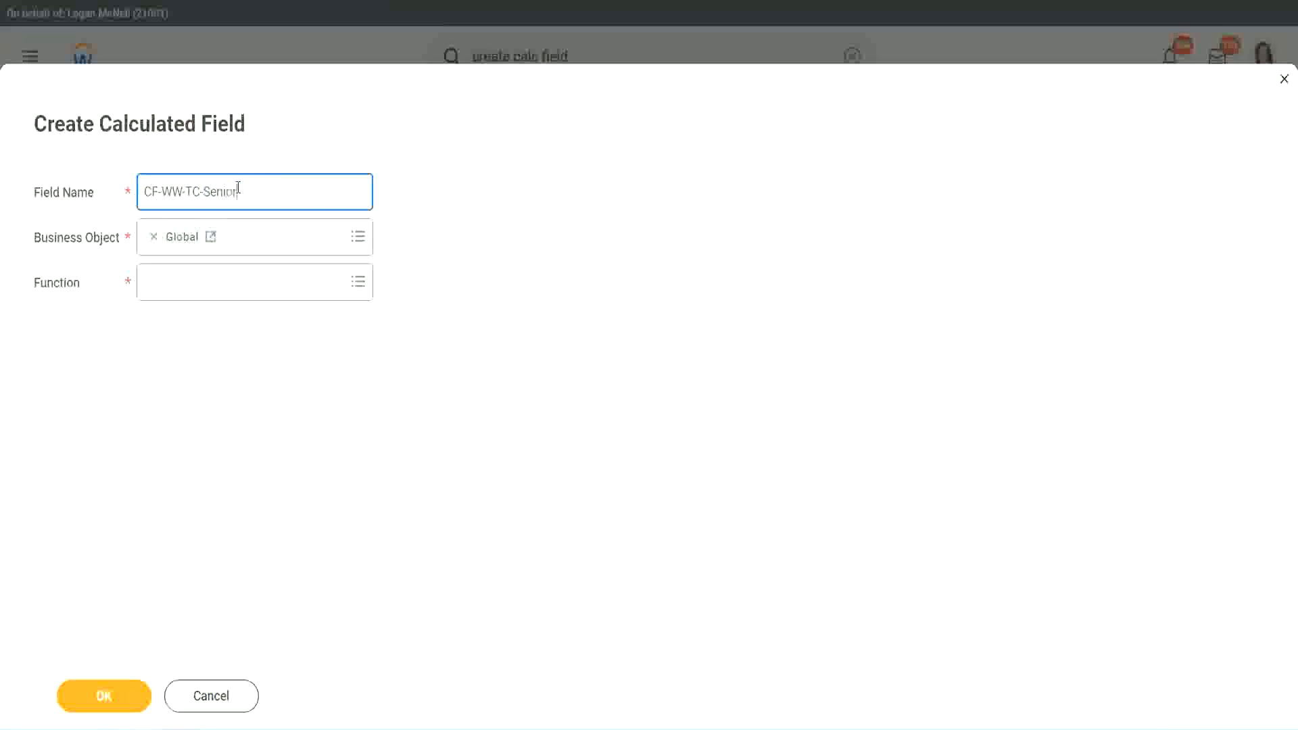
pyautogui.click(208, 294)
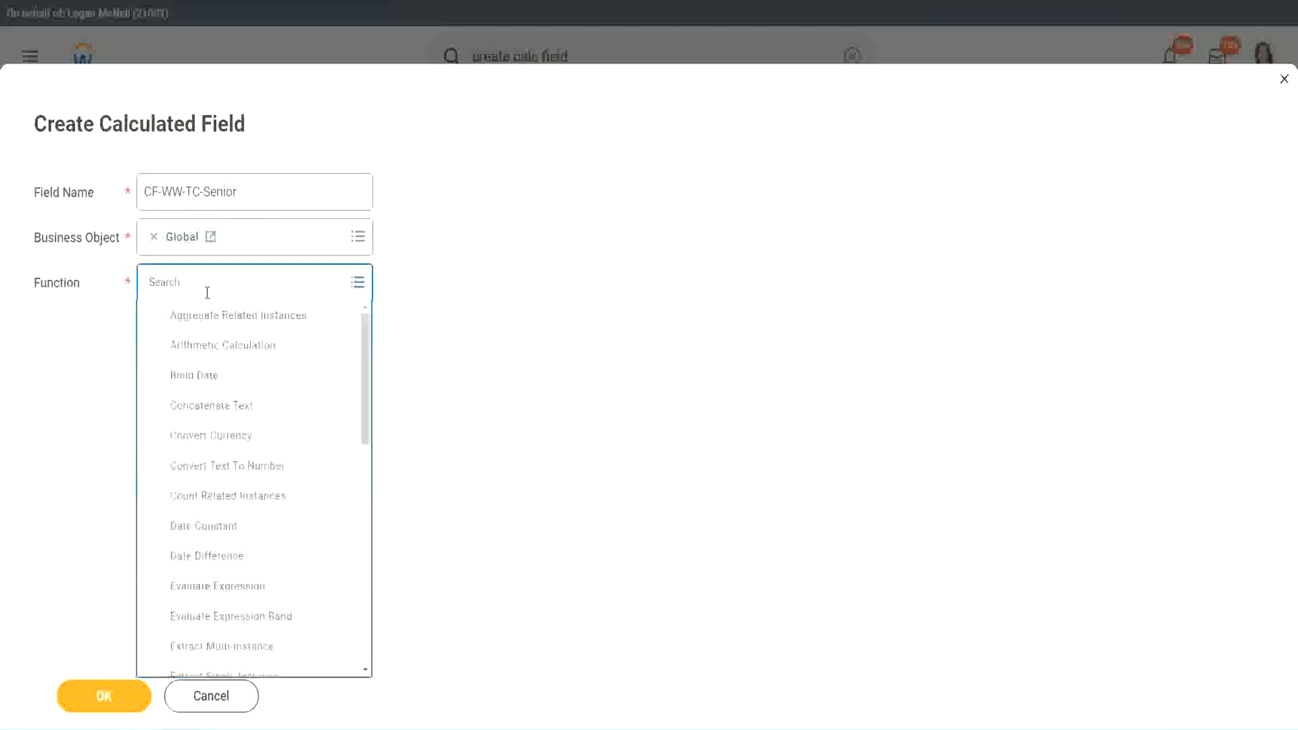
pyautogui.write('tc')
pyautogui.click(205, 348)
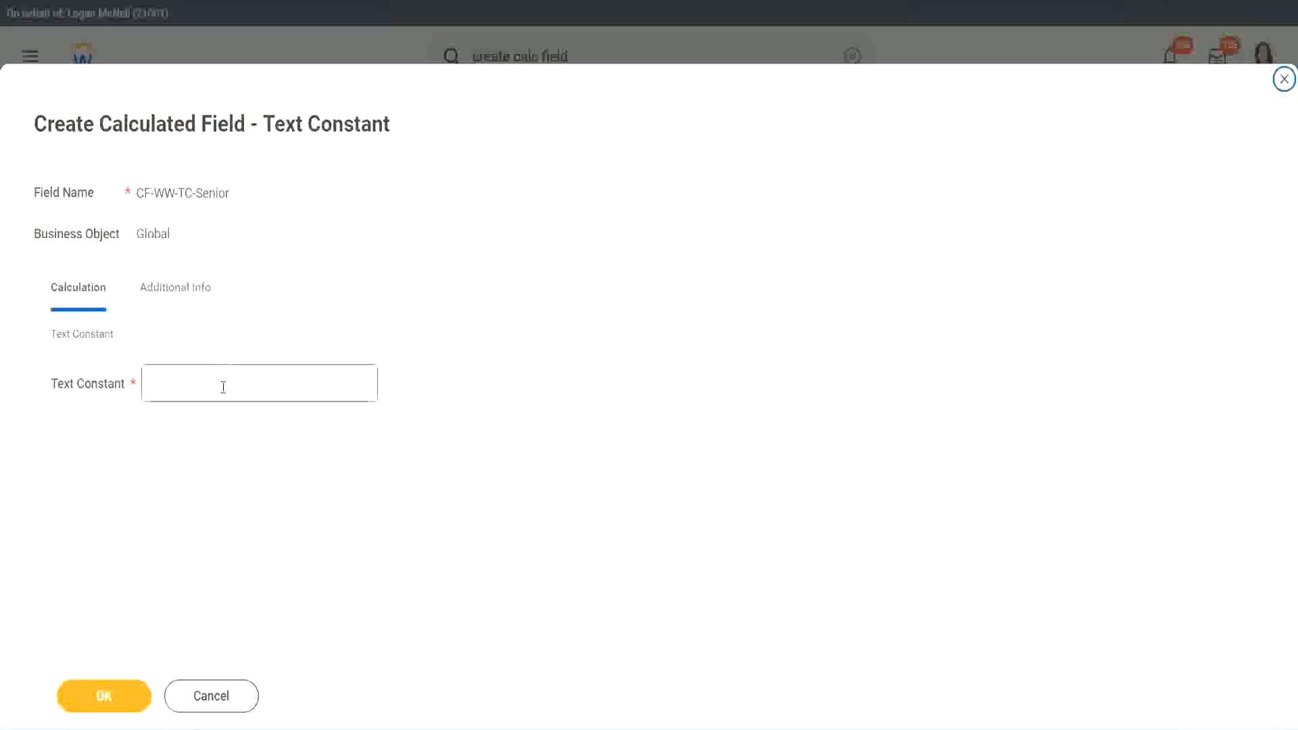
# - Enter "Senior" as the text constant value and save the calculated field
pyautogui.click(223, 387)
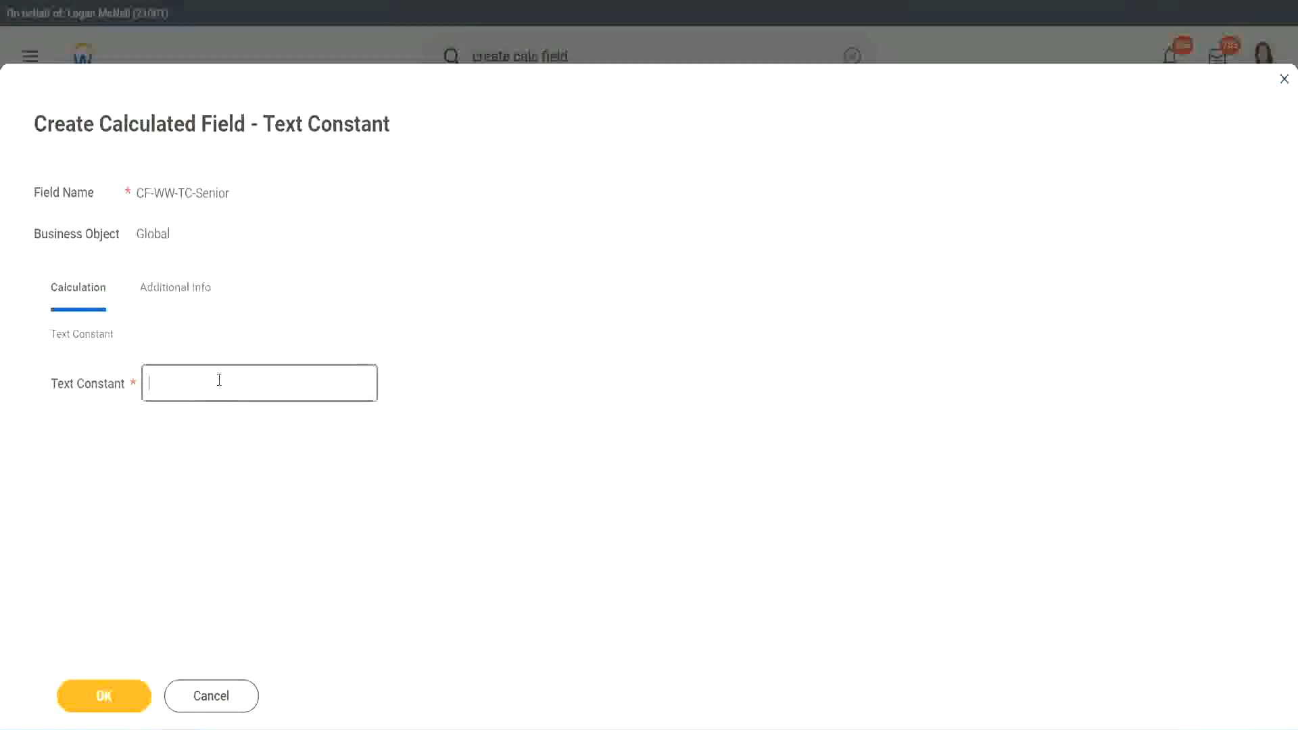
pyautogui.write('Senior')
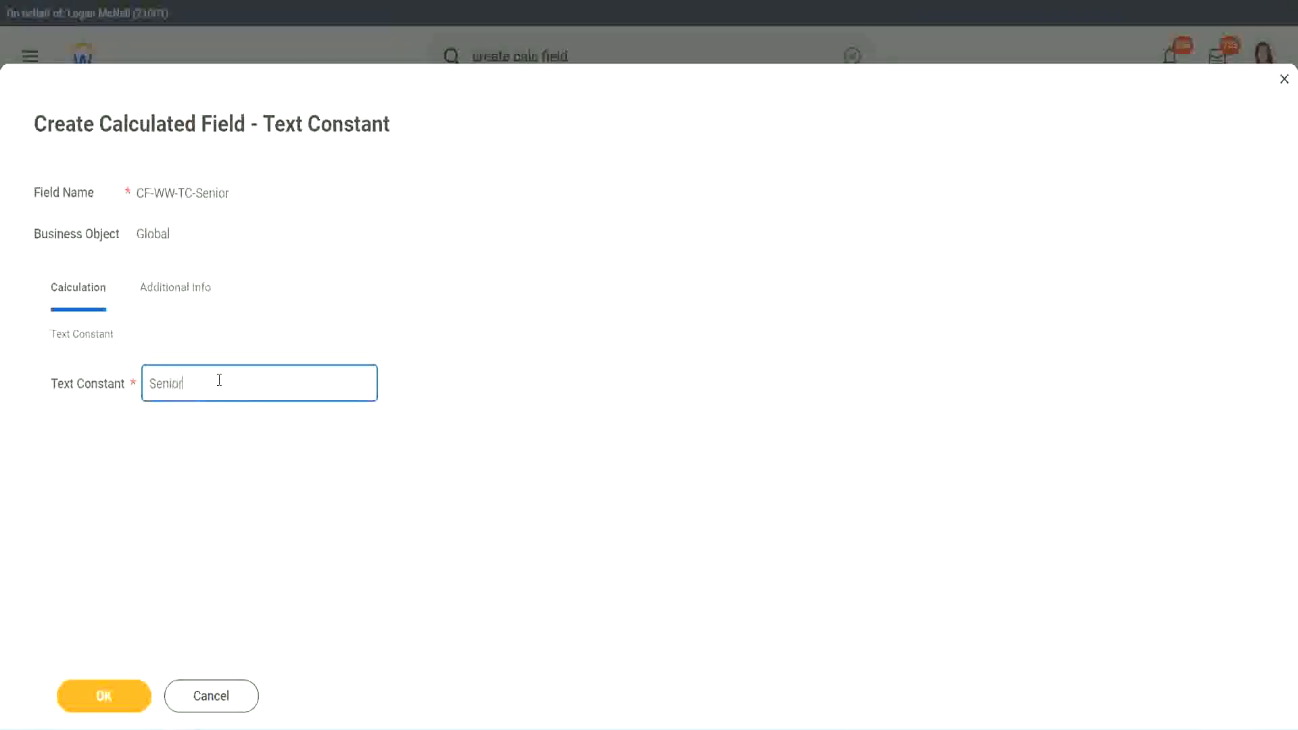
pyautogui.click(128, 706)
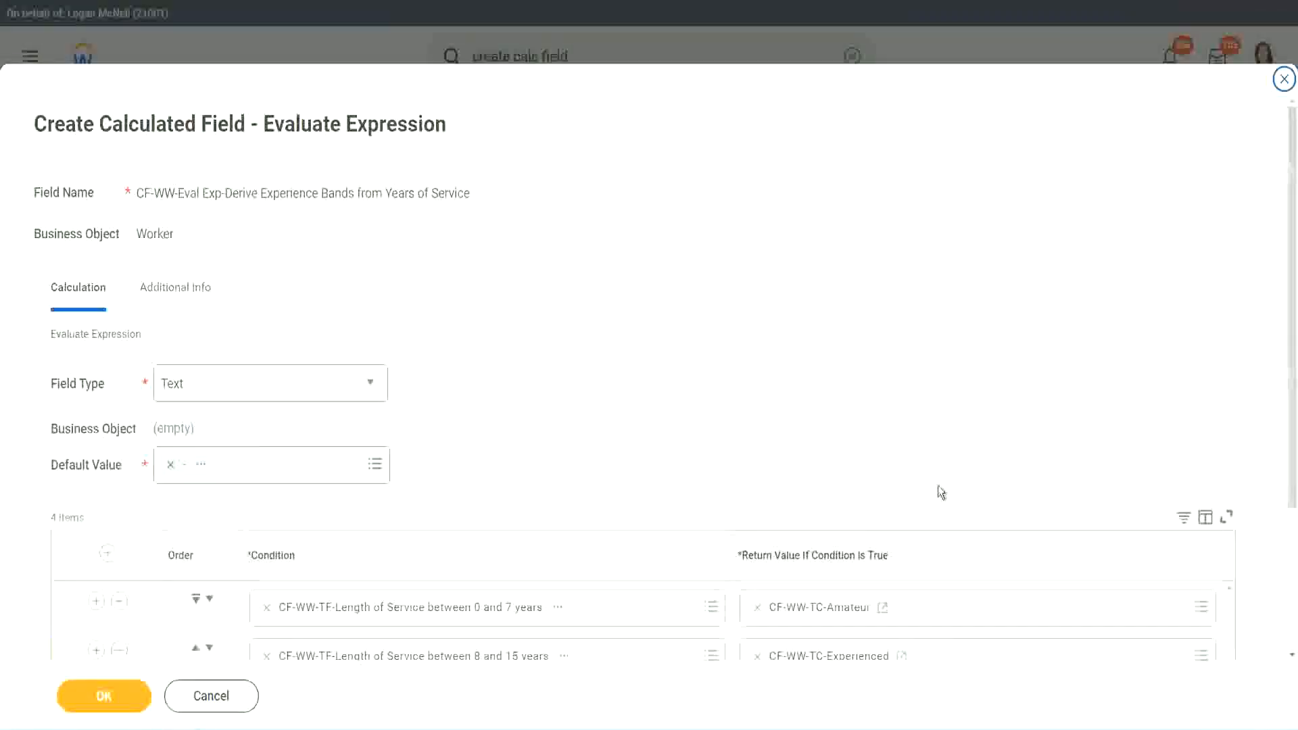
# - Start a new calculated field for the return value of the greater than 31 years condition and name it CF-WW-TC-Legend
pyautogui.scroll(-3, 937, 490)
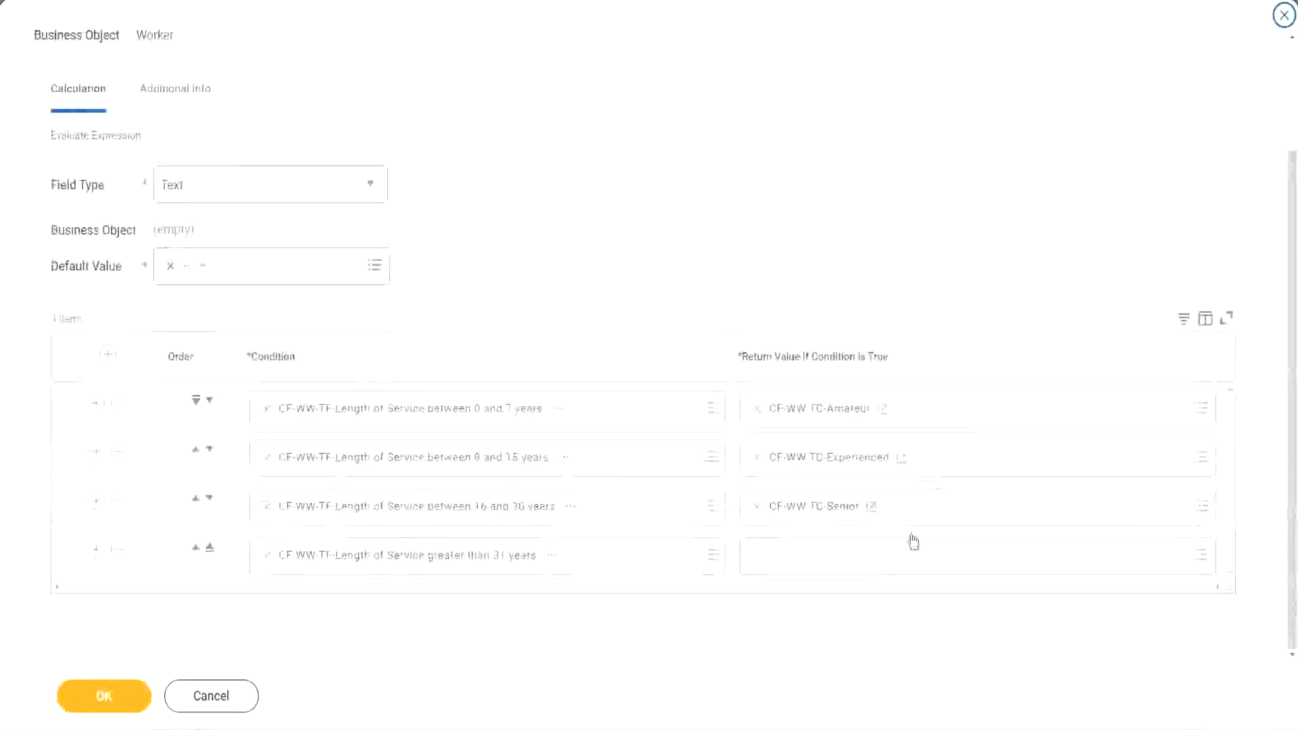
pyautogui.rightClick(792, 515)
pyautogui.click(784, 580)
pyautogui.click(790, 565)
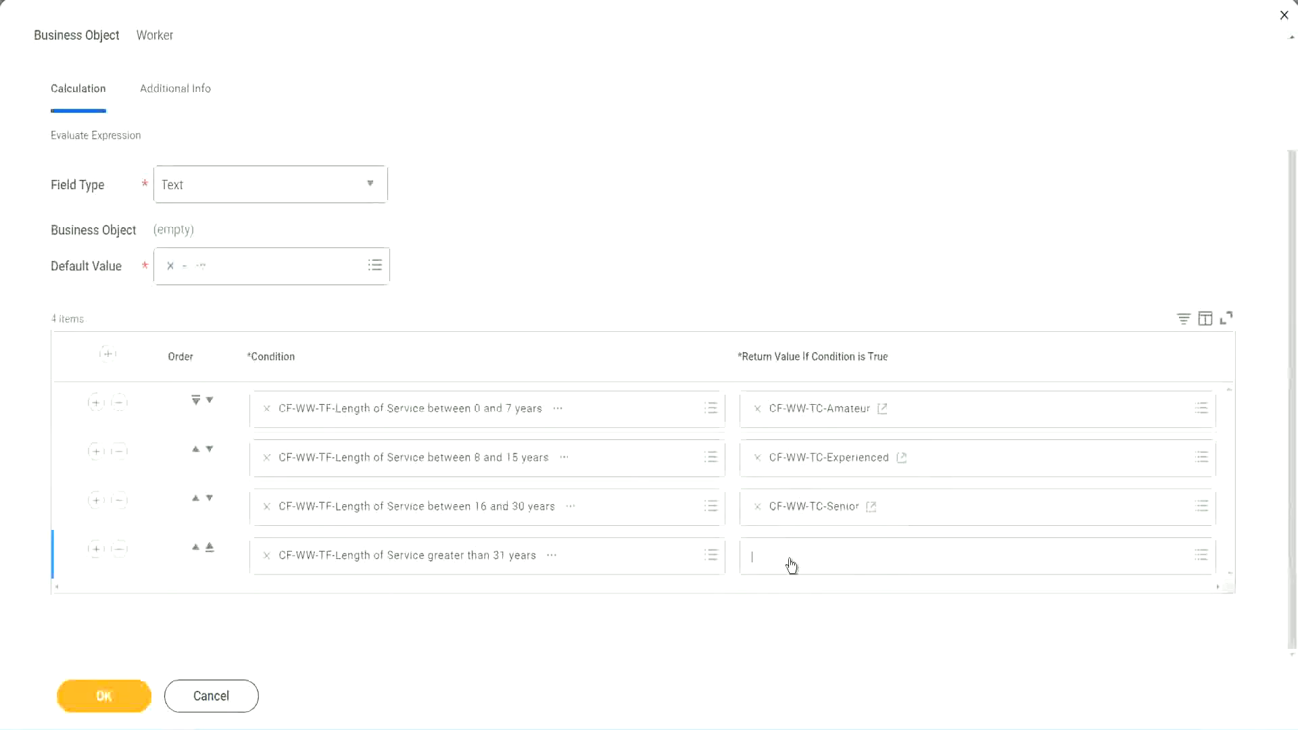
pyautogui.click(803, 527)
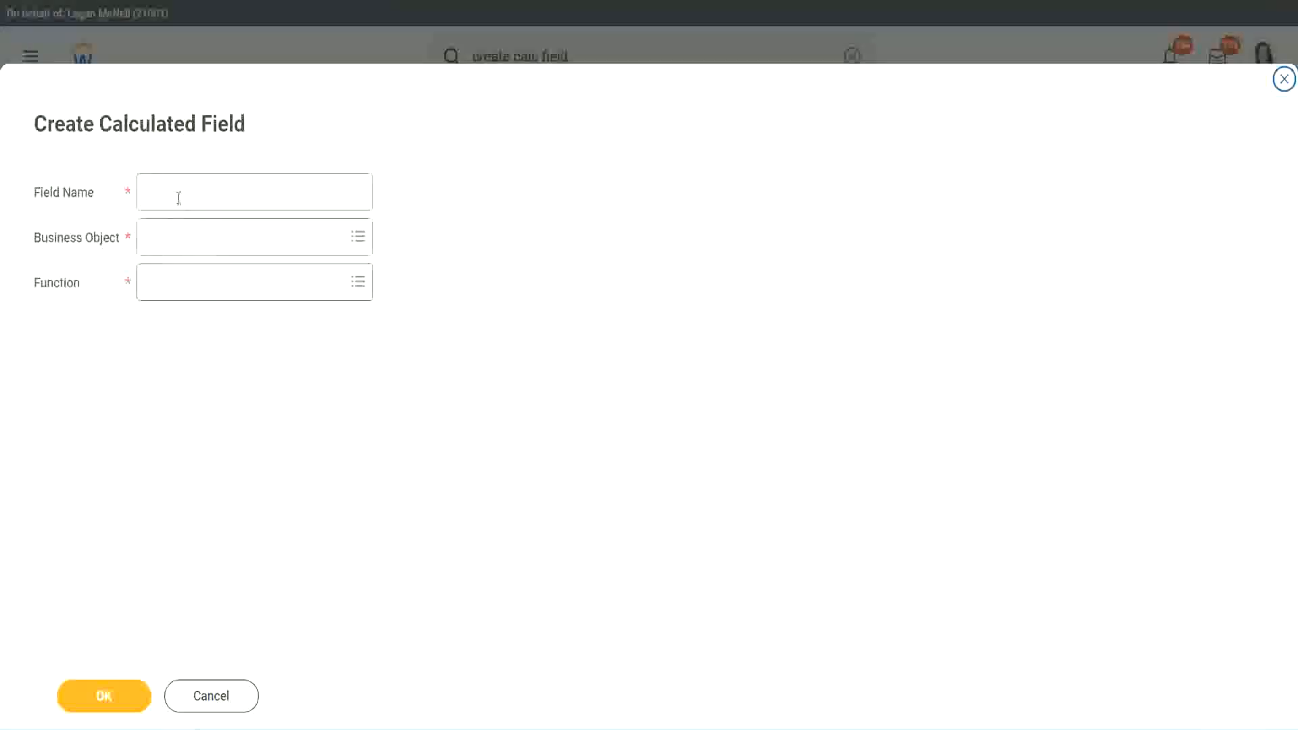
pyautogui.click(180, 197)
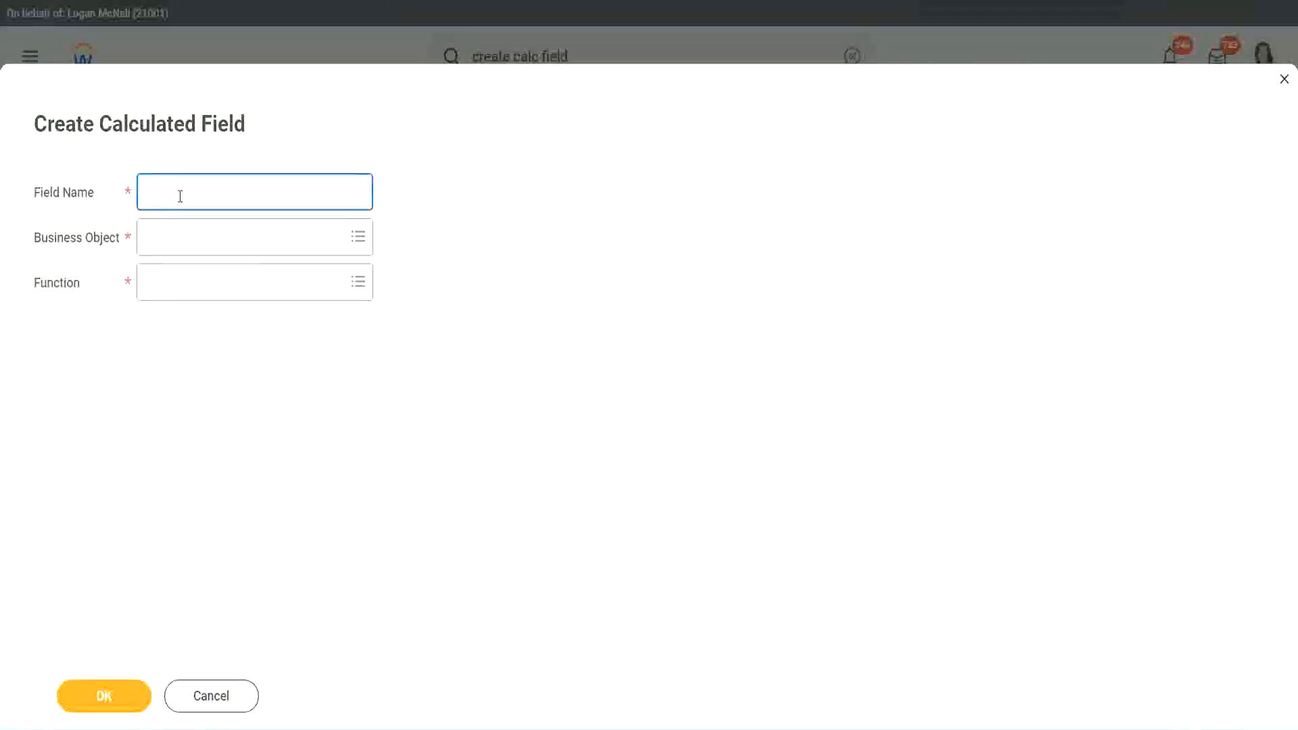
pyautogui.hotkey('ctrl', 'v')
pyautogui.doubleClick(220, 192)
pyautogui.write('Legen')
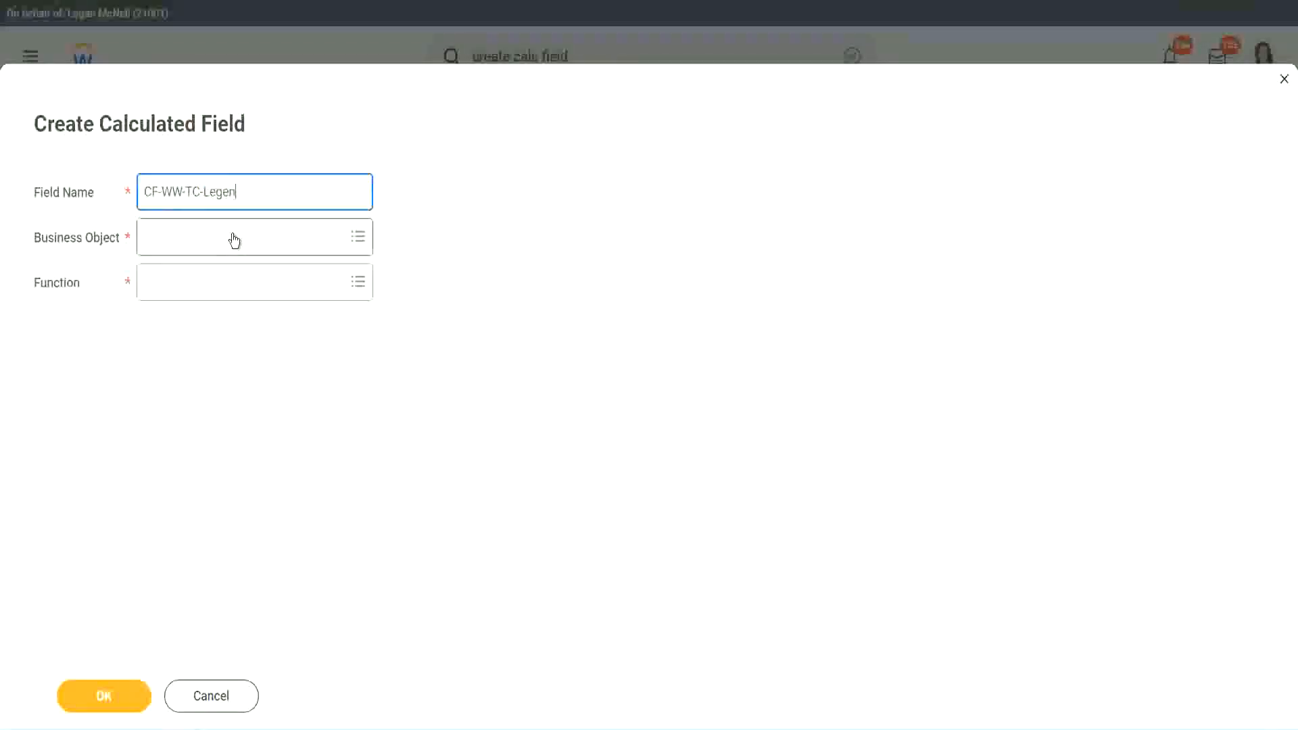
# - Set the new field's business object to Global and its function to Text Constant, and confirm the field setup
pyautogui.click(183, 247)
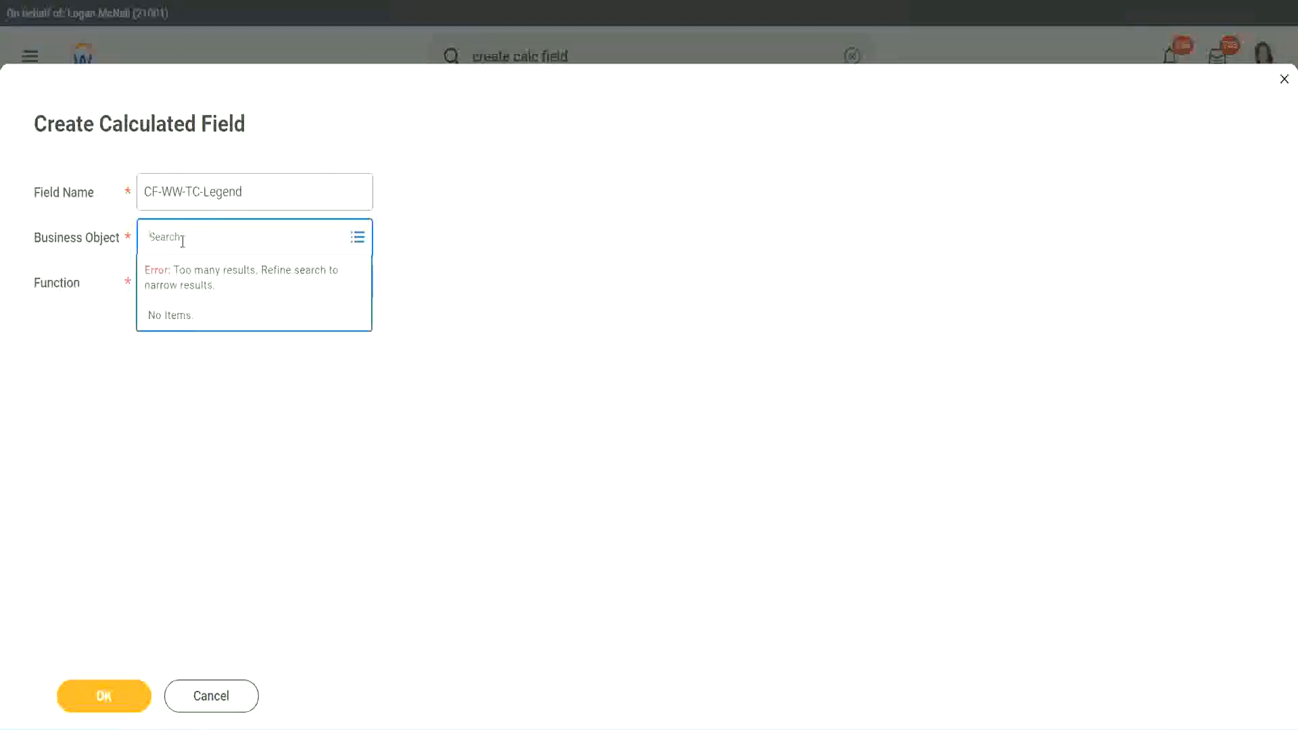
pyautogui.write('Stu')
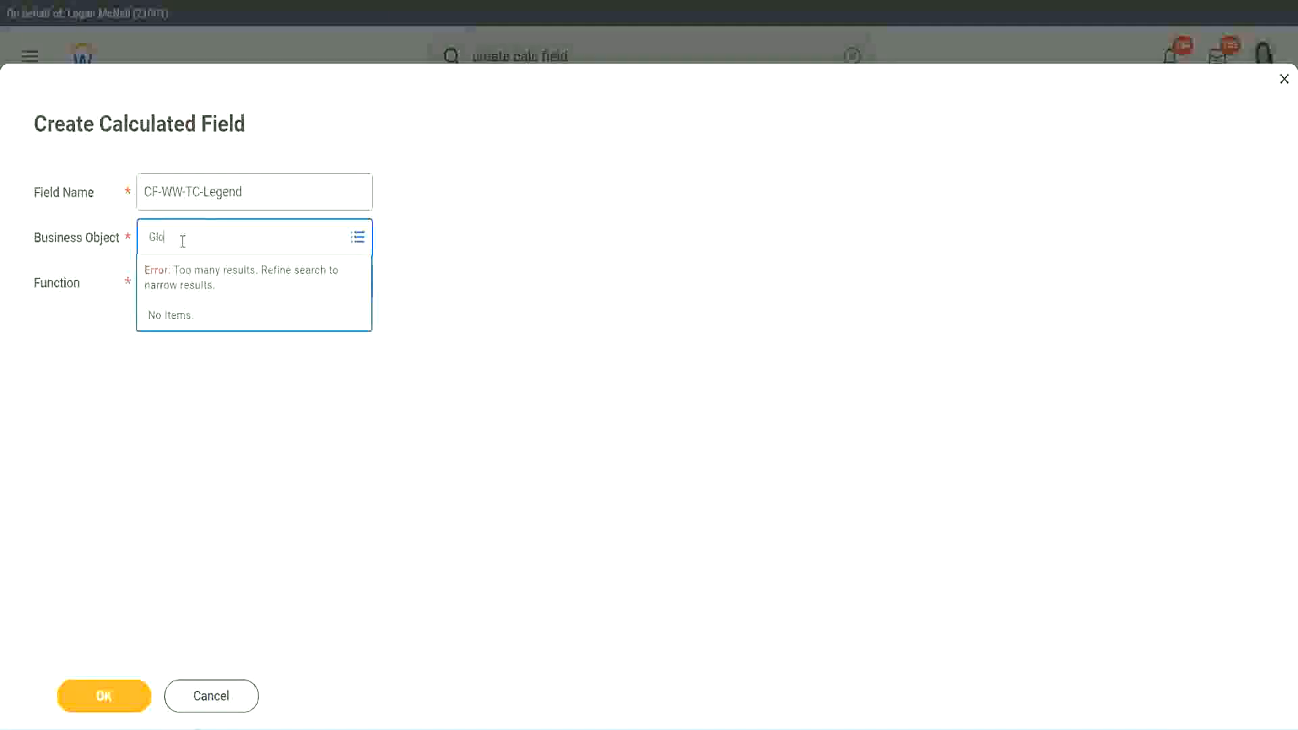
pyautogui.write('bal')
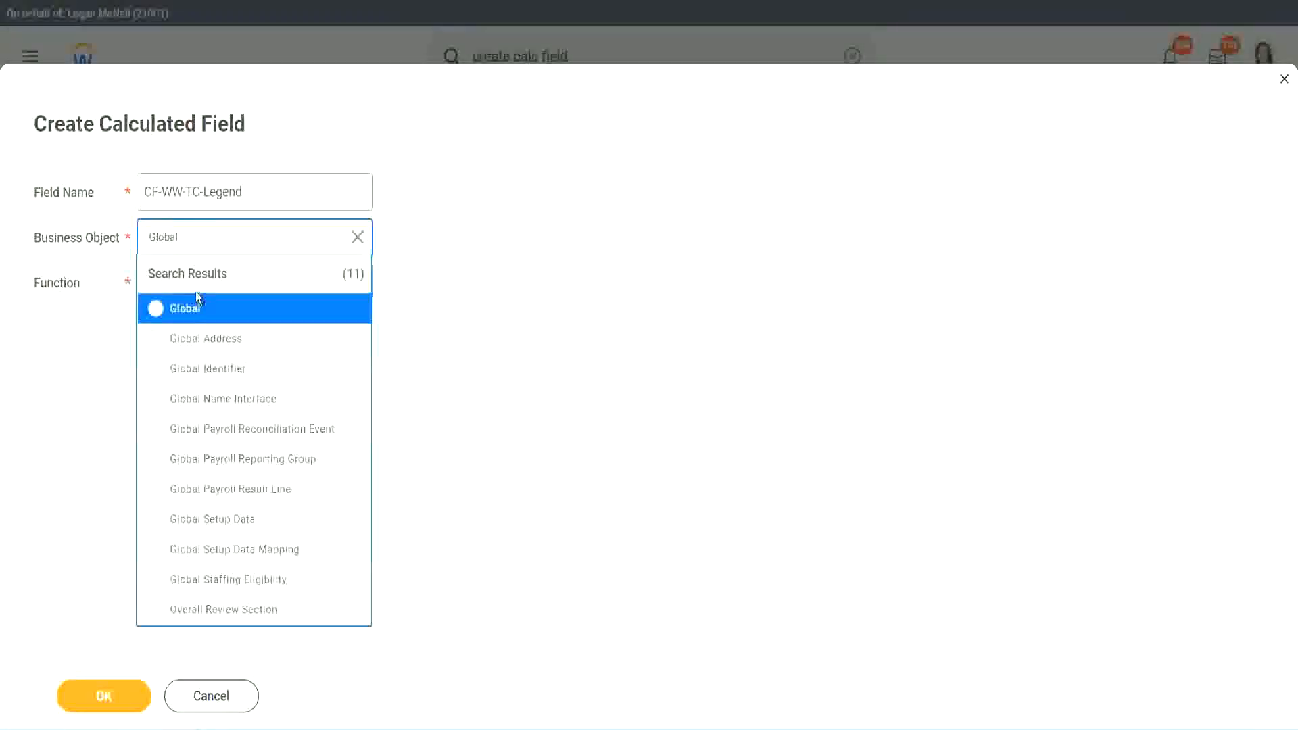
pyautogui.click(191, 305)
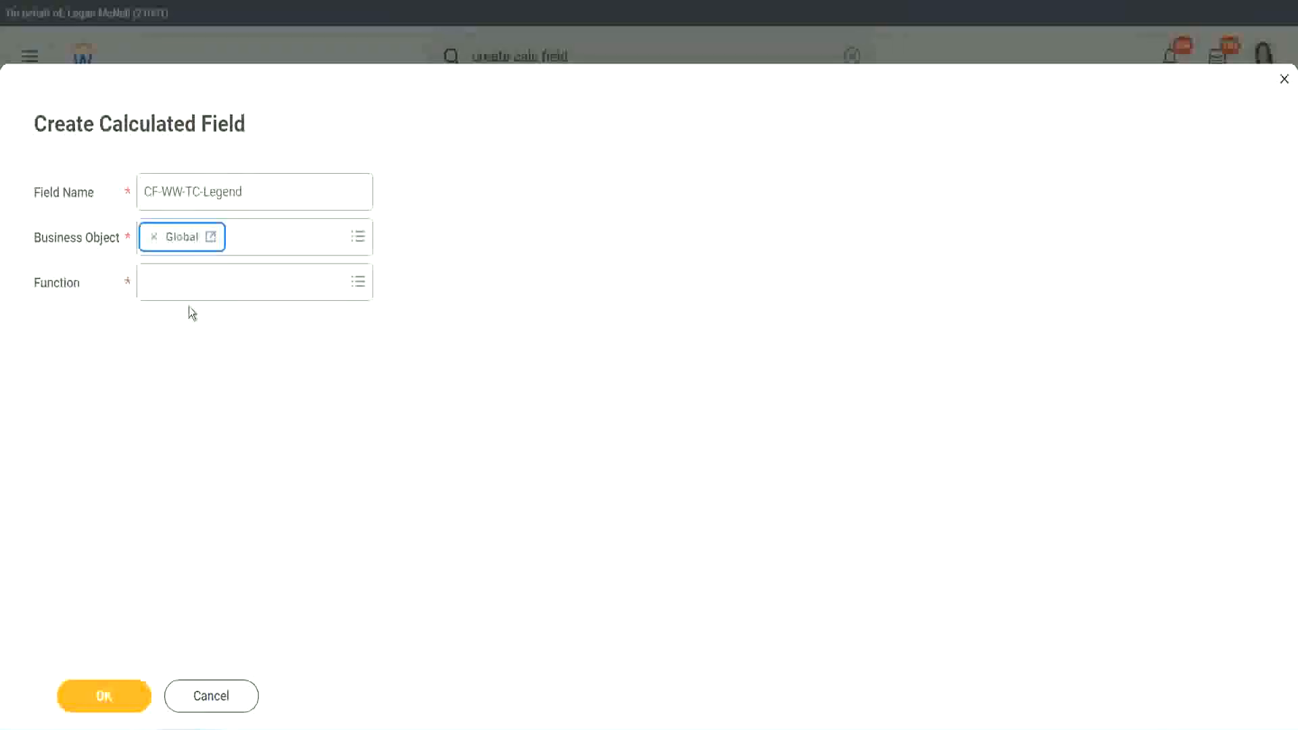
pyautogui.click(187, 280)
pyautogui.write('tc')
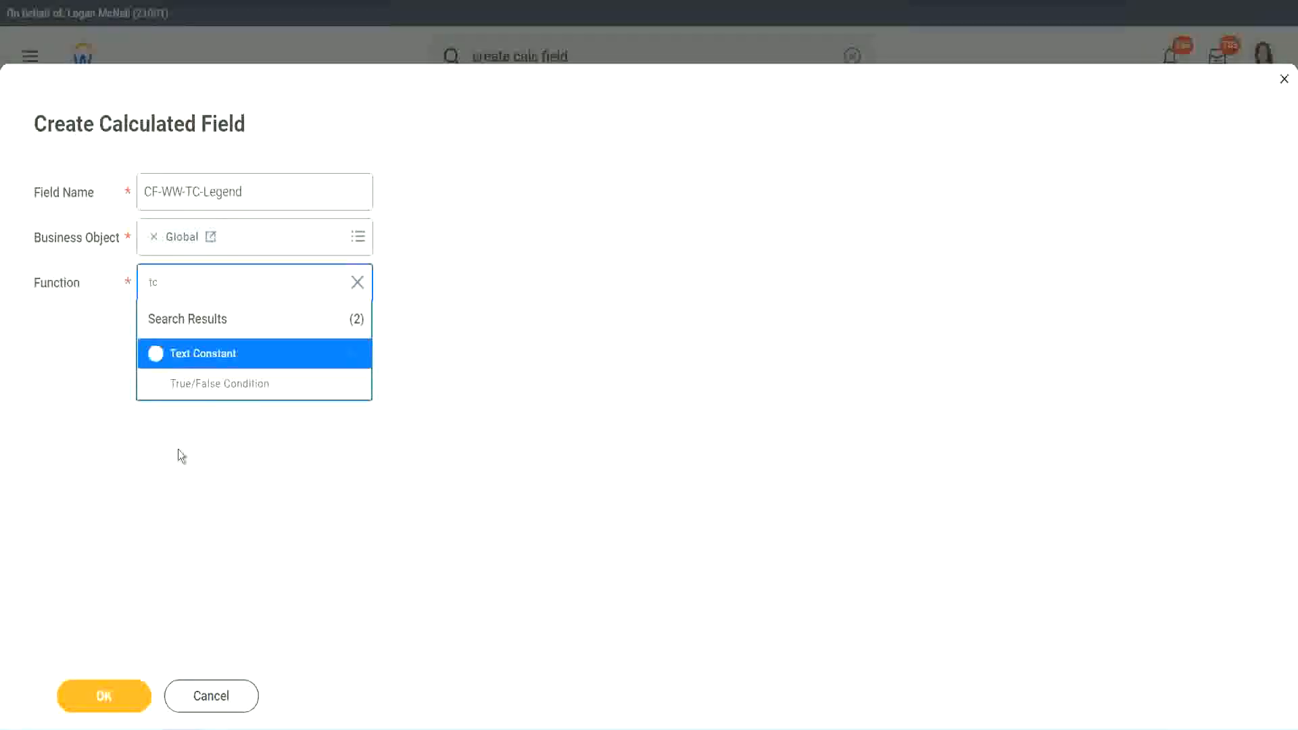
pyautogui.click(248, 356)
pyautogui.click(100, 699)
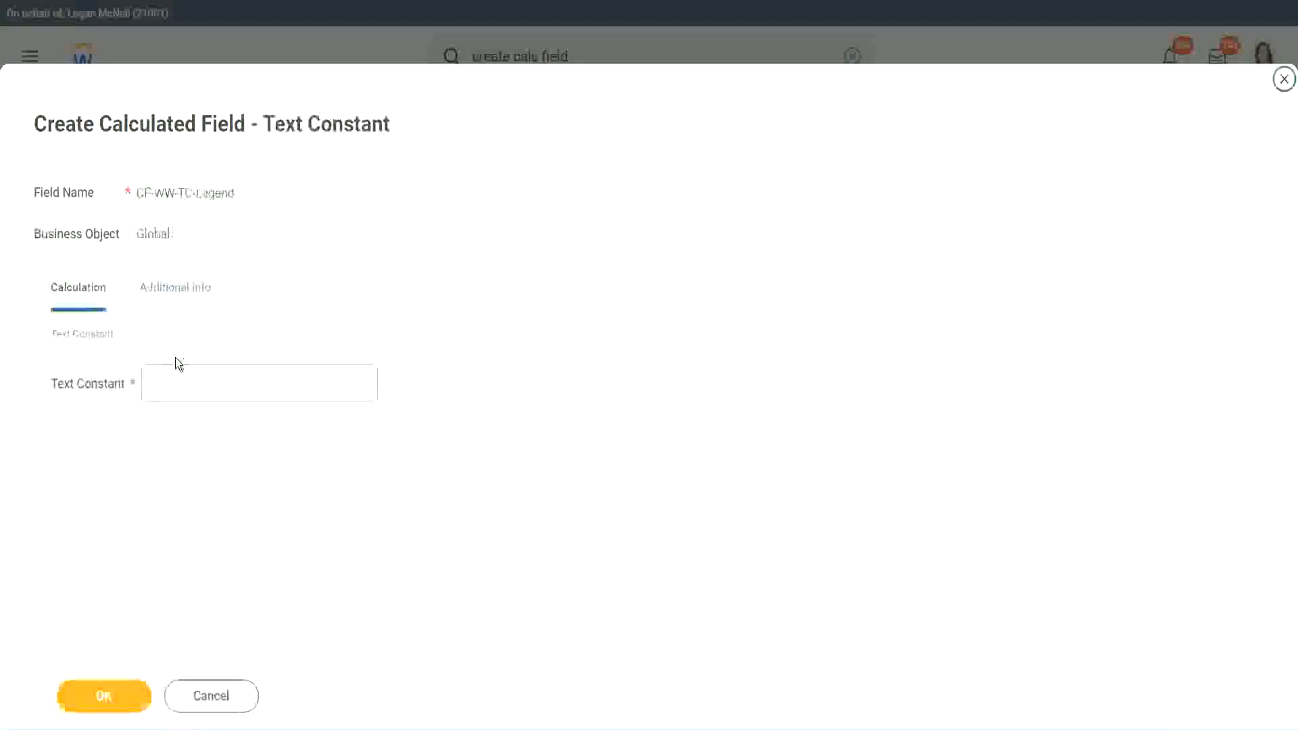
# - Enter "Legend" as the text constant value and save the calculated field
pyautogui.click(168, 384)
pyautogui.write('Legend')
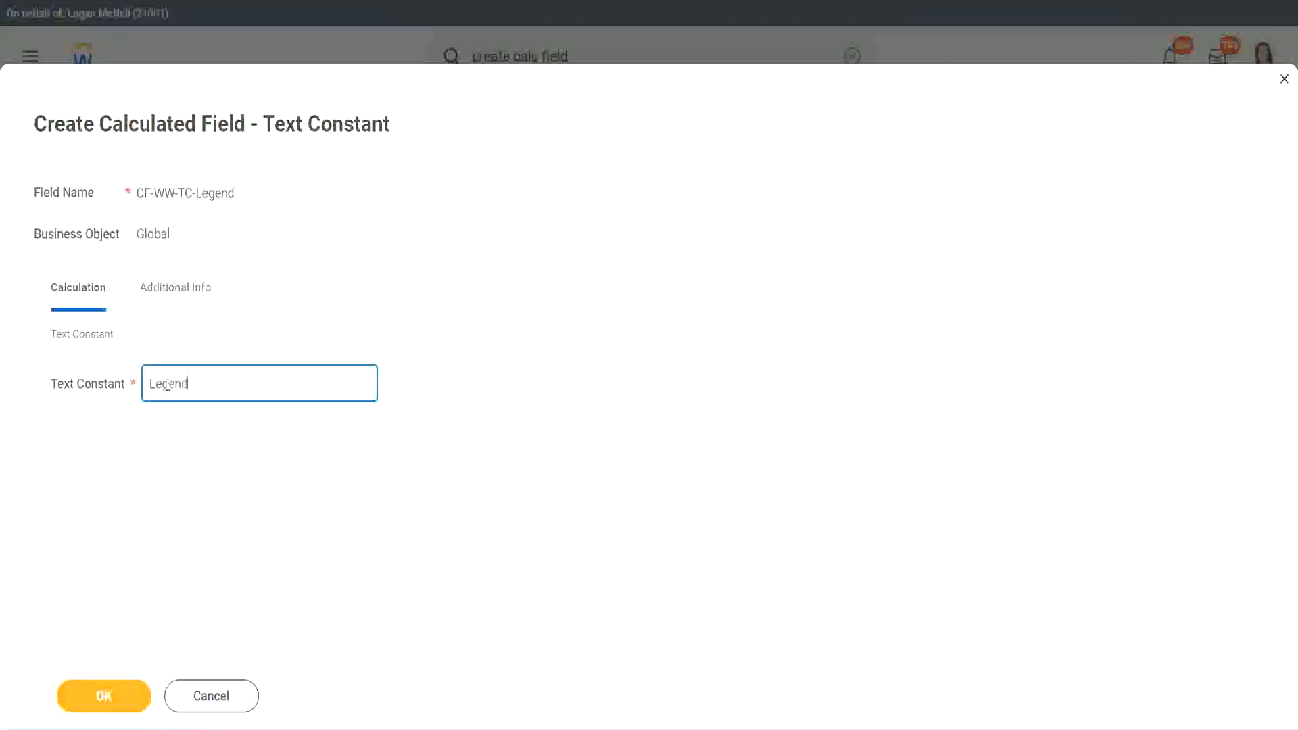
pyautogui.click(109, 696)
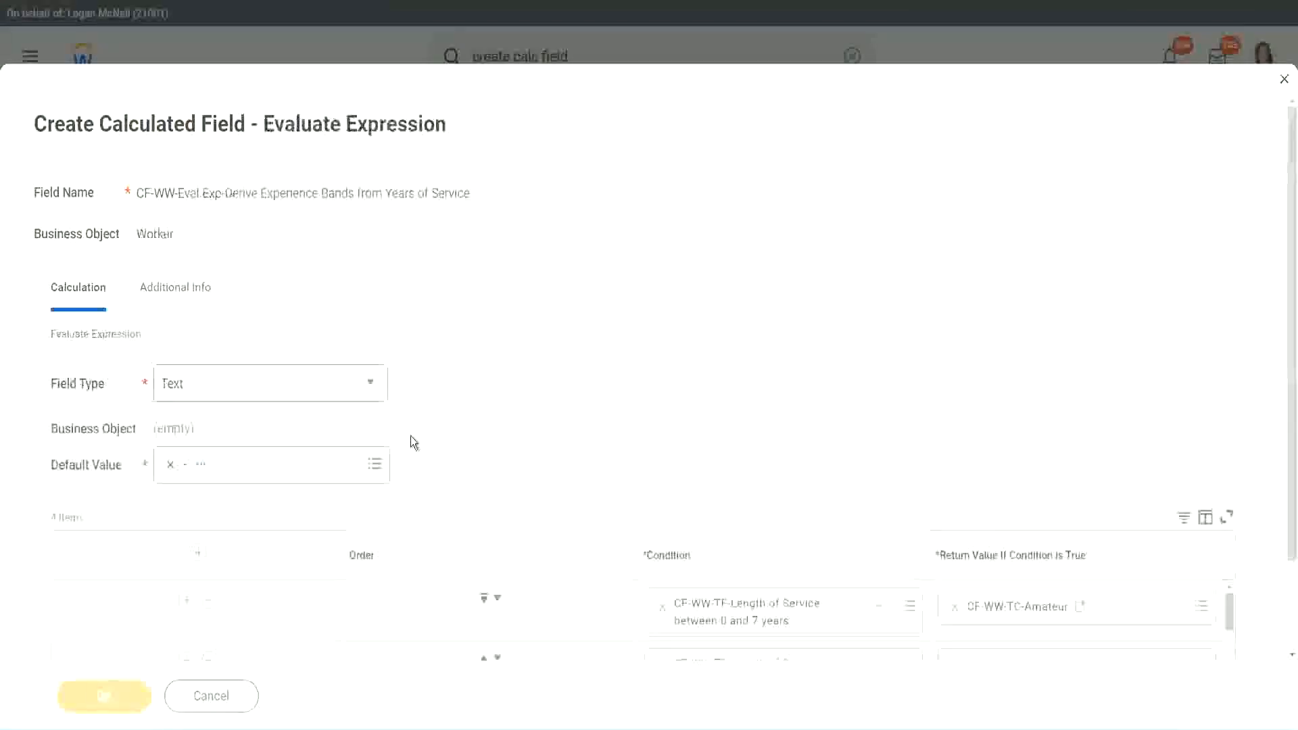
# - Review the four conditions with their return values and save the Evaluate Expression calculated field
pyautogui.scroll(-3, 687, 362)
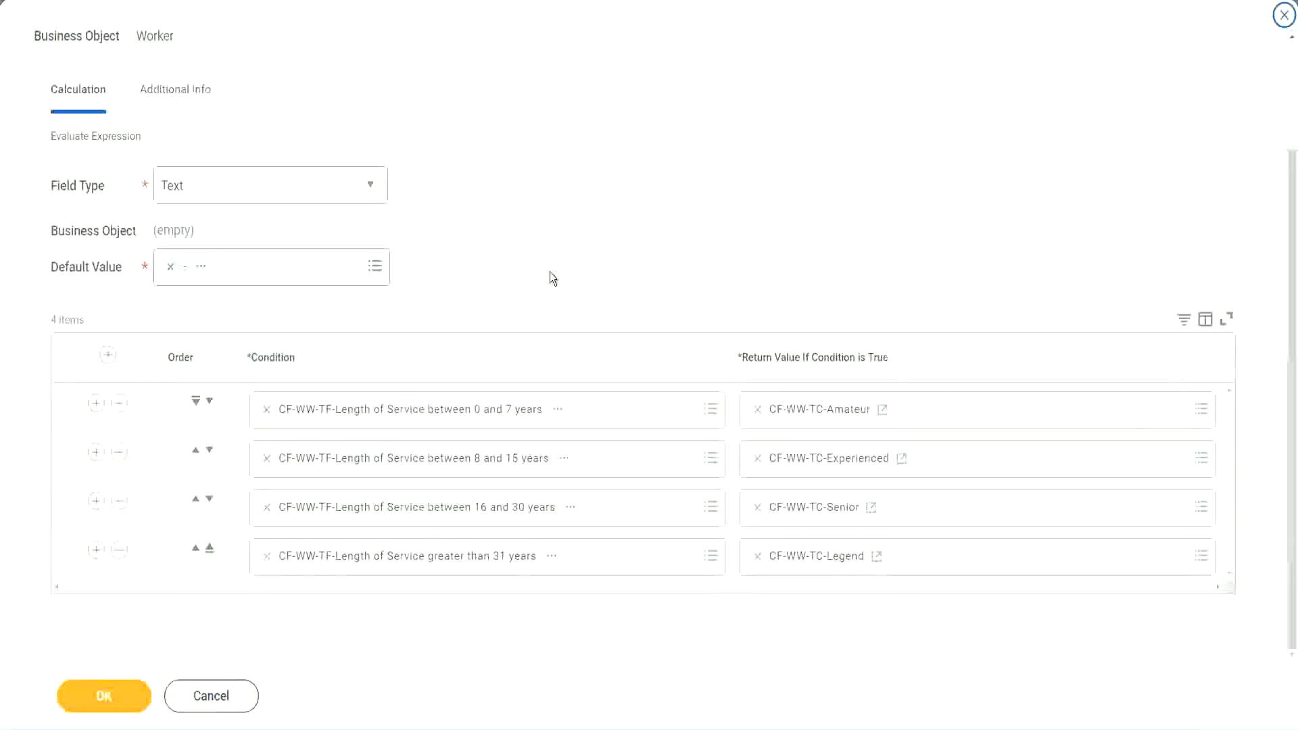
pyautogui.scroll(2, 549, 271)
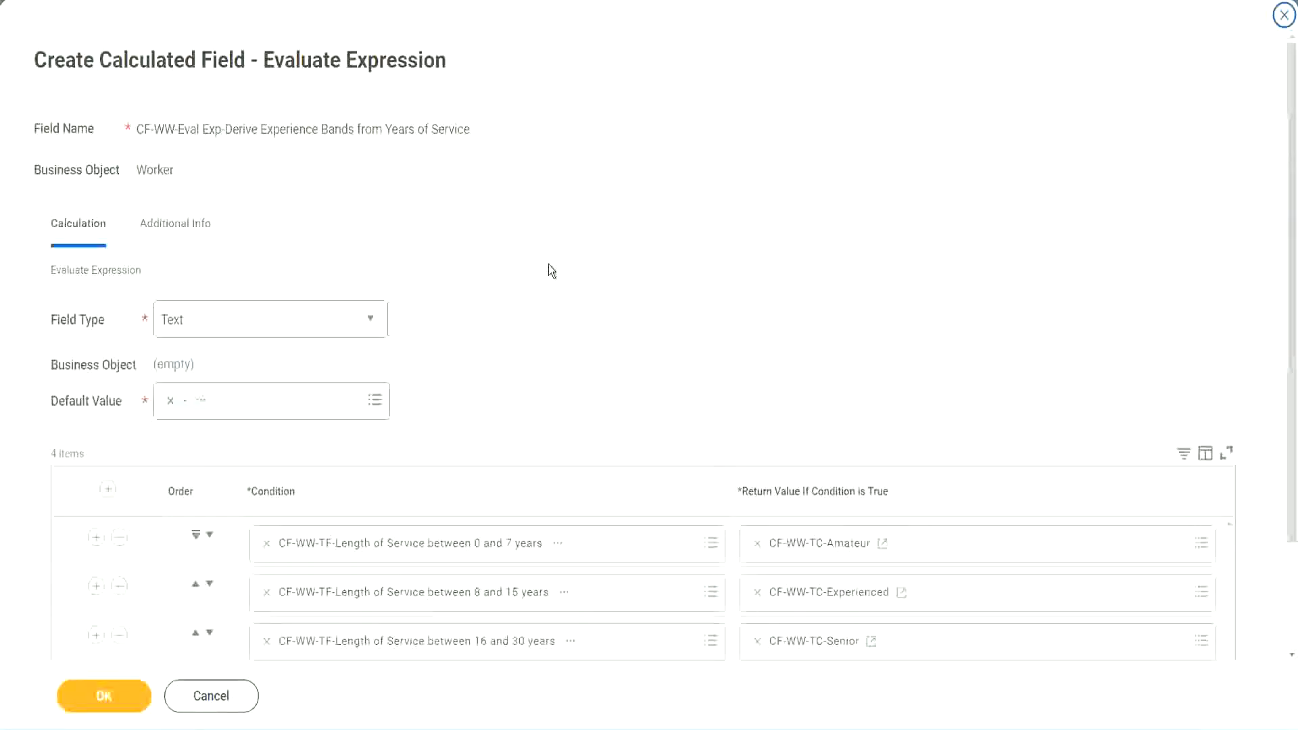
pyautogui.scroll(-2, 549, 270)
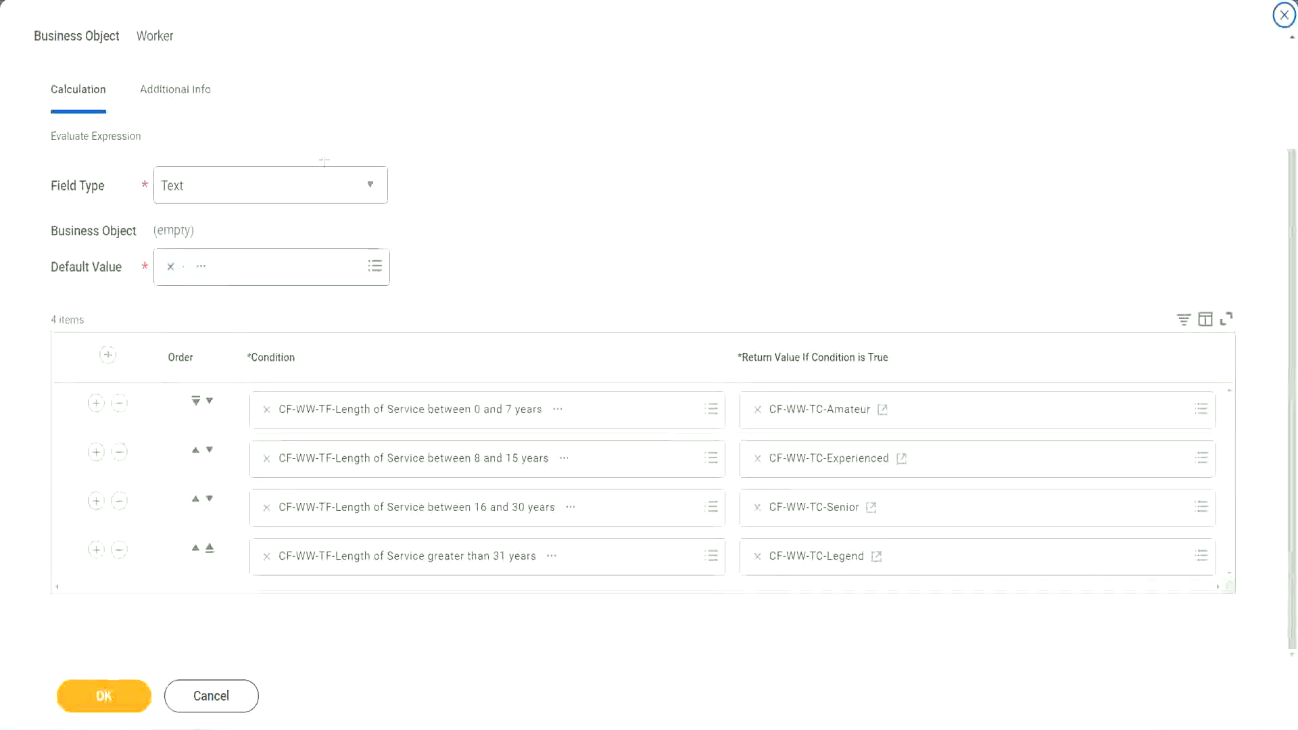
pyautogui.moveTo(831, 190); pyautogui.dragTo(842, 325)
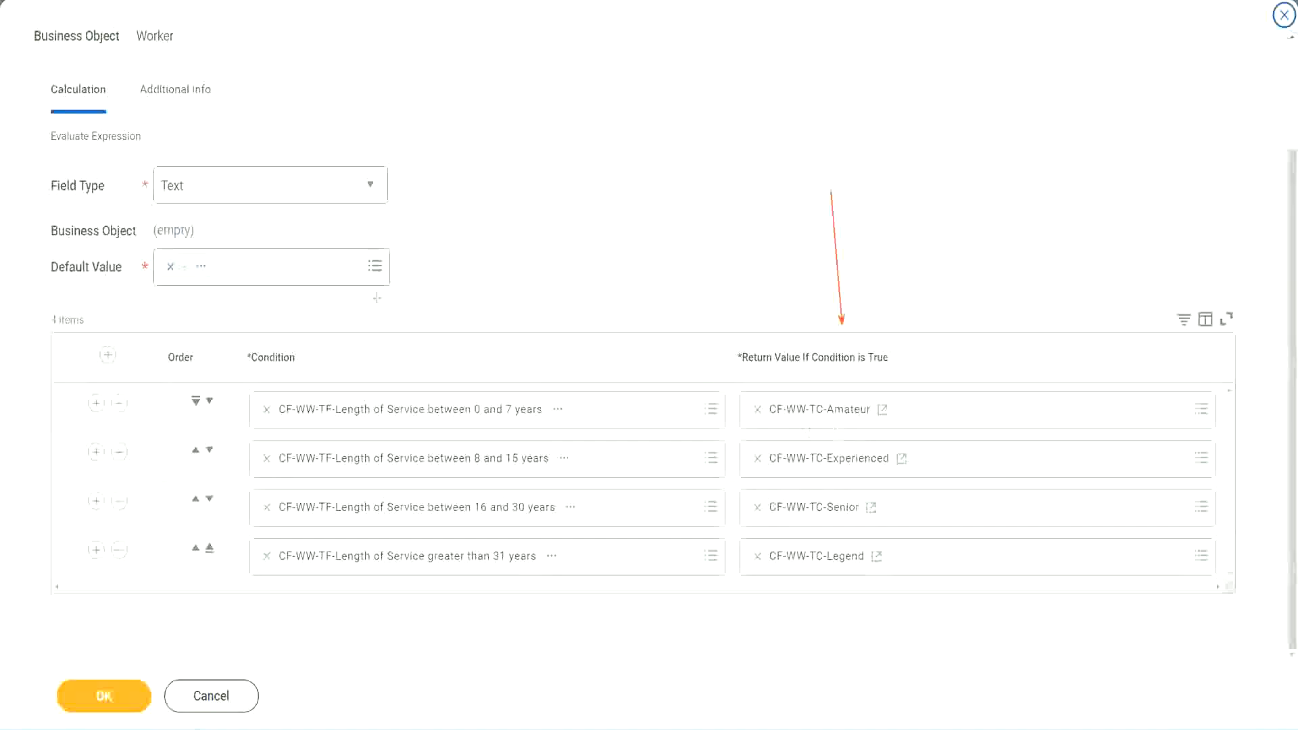
pyautogui.moveTo(161, 116); pyautogui.dragTo(167, 162)
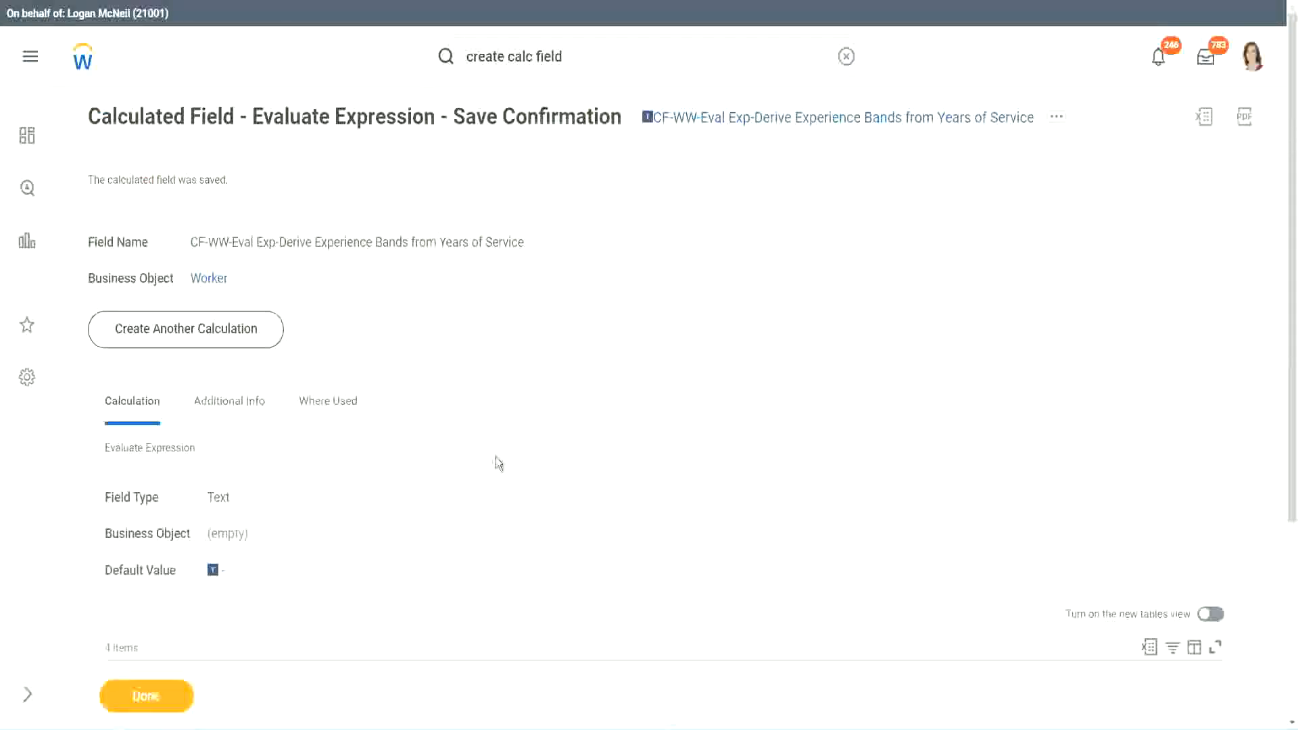
# - Check the saved Evaluate Expression field's conditions and copy the calculated field's name as text
pyautogui.scroll(-4, 496, 452)
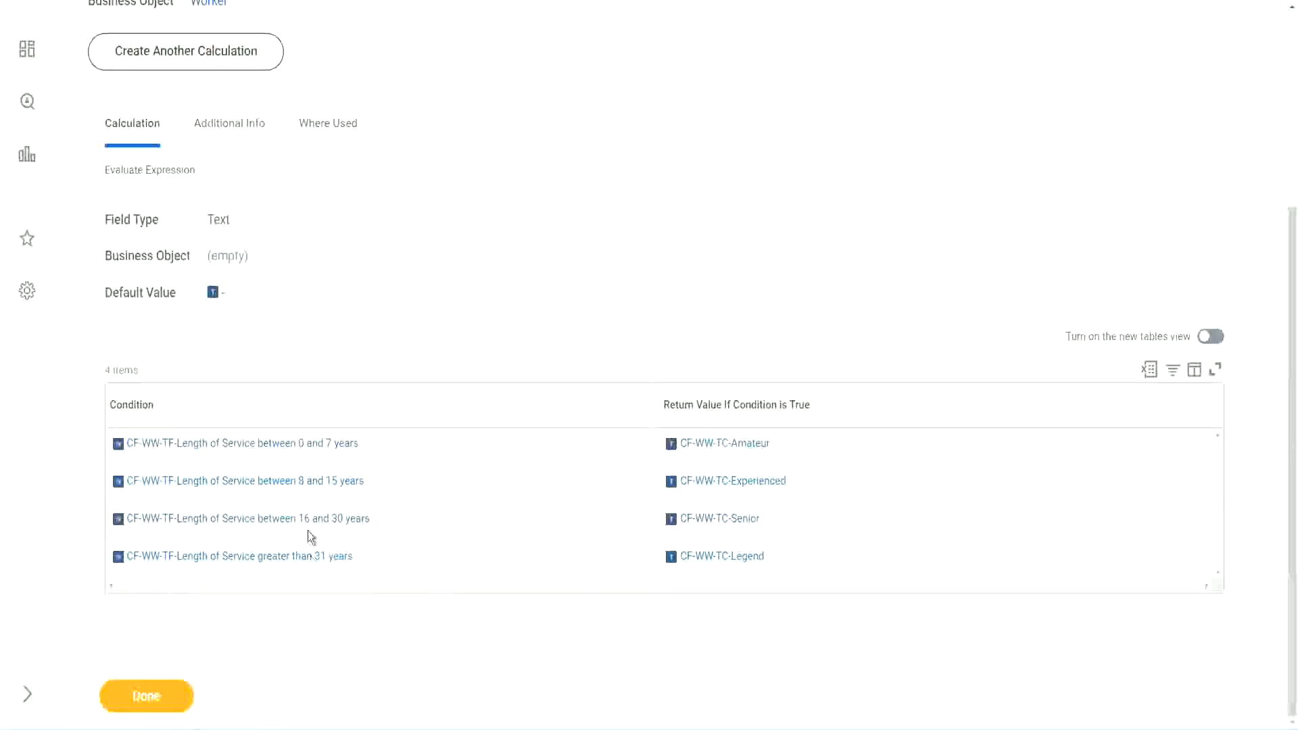
pyautogui.scroll(4, 362, 405)
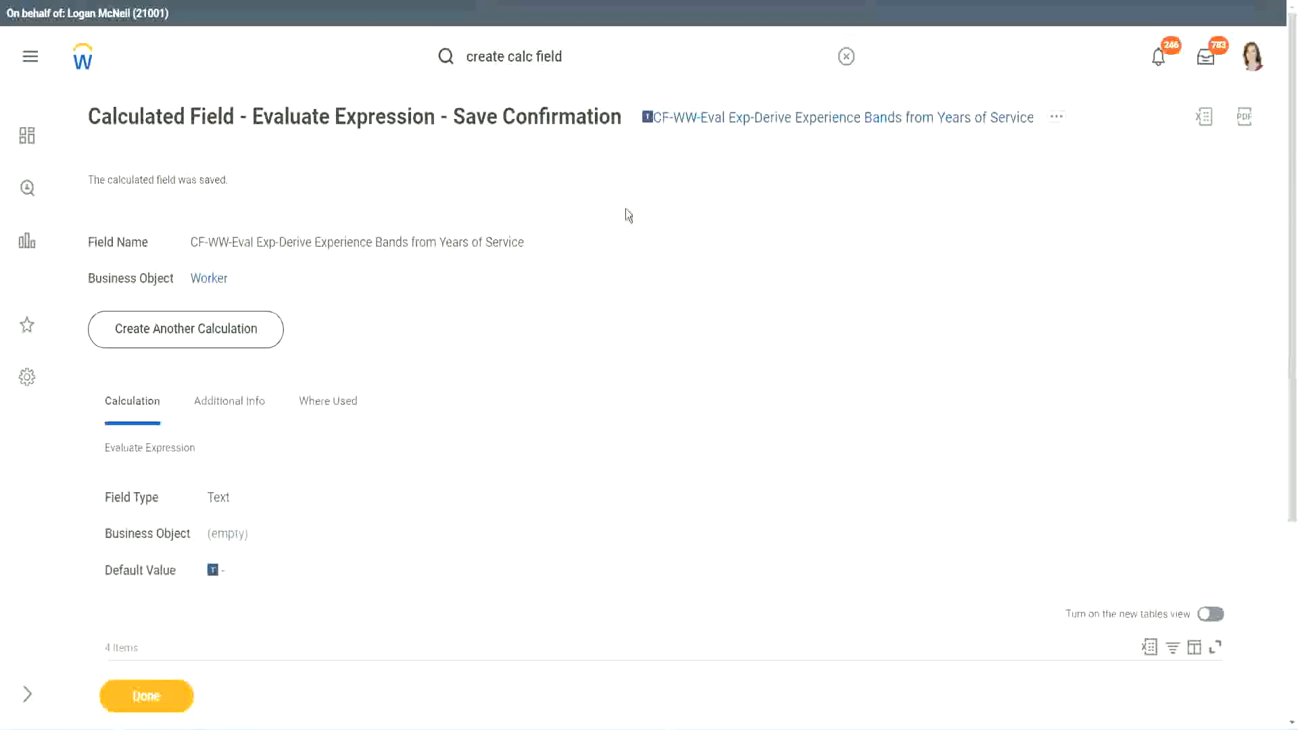
pyautogui.rightClick(761, 129)
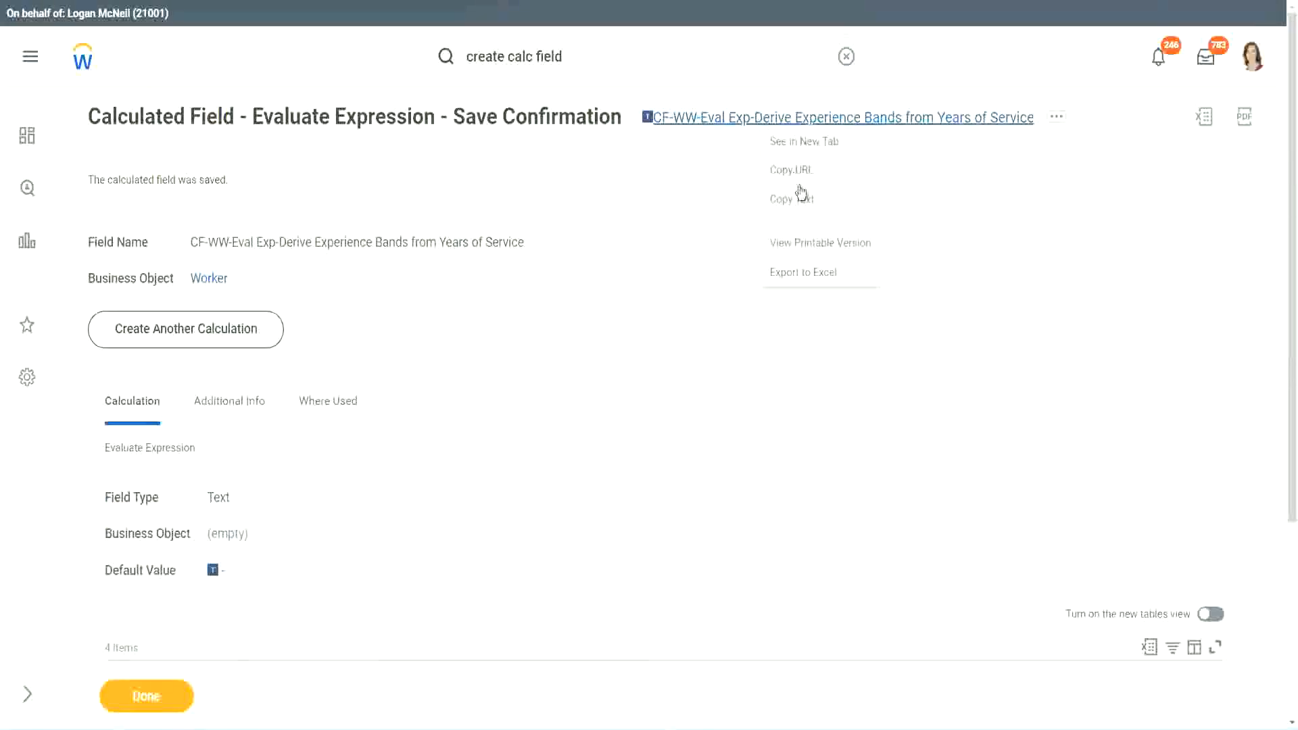
pyautogui.click(799, 212)
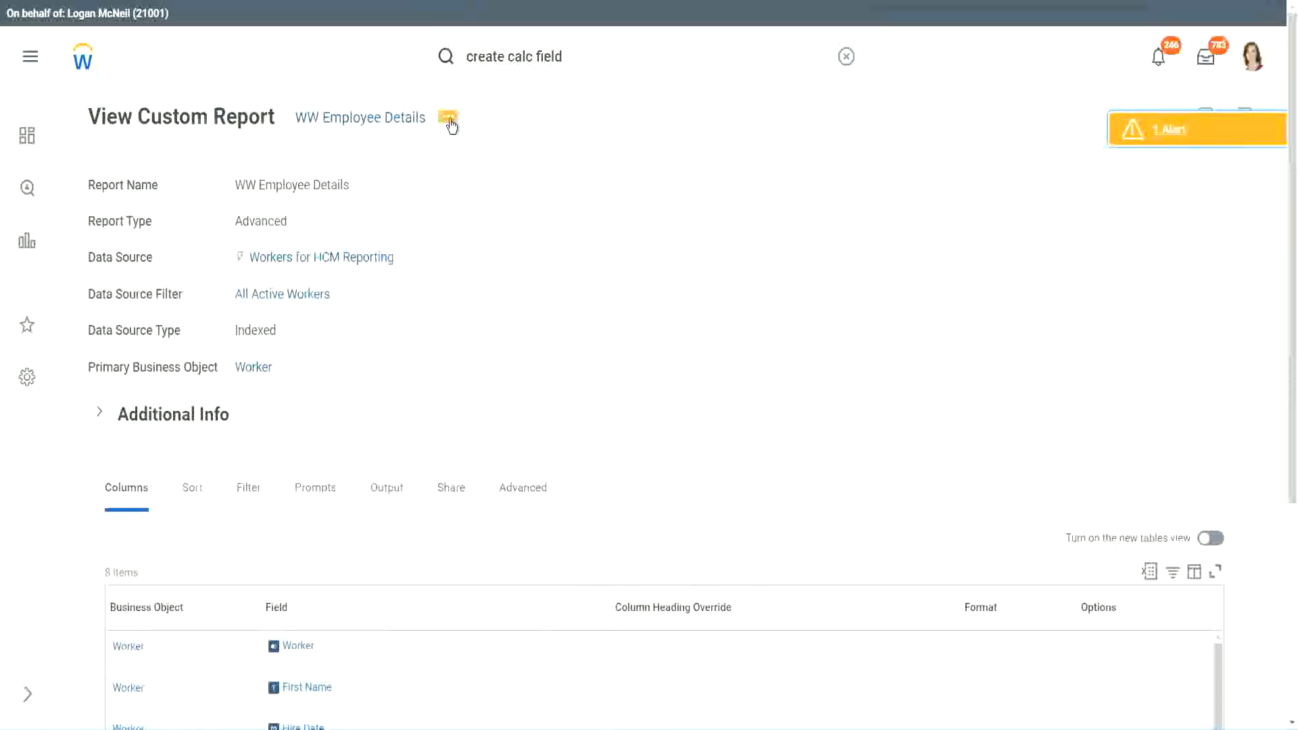
# - Open the WW Employee Details custom report for editing
pyautogui.click(449, 120)
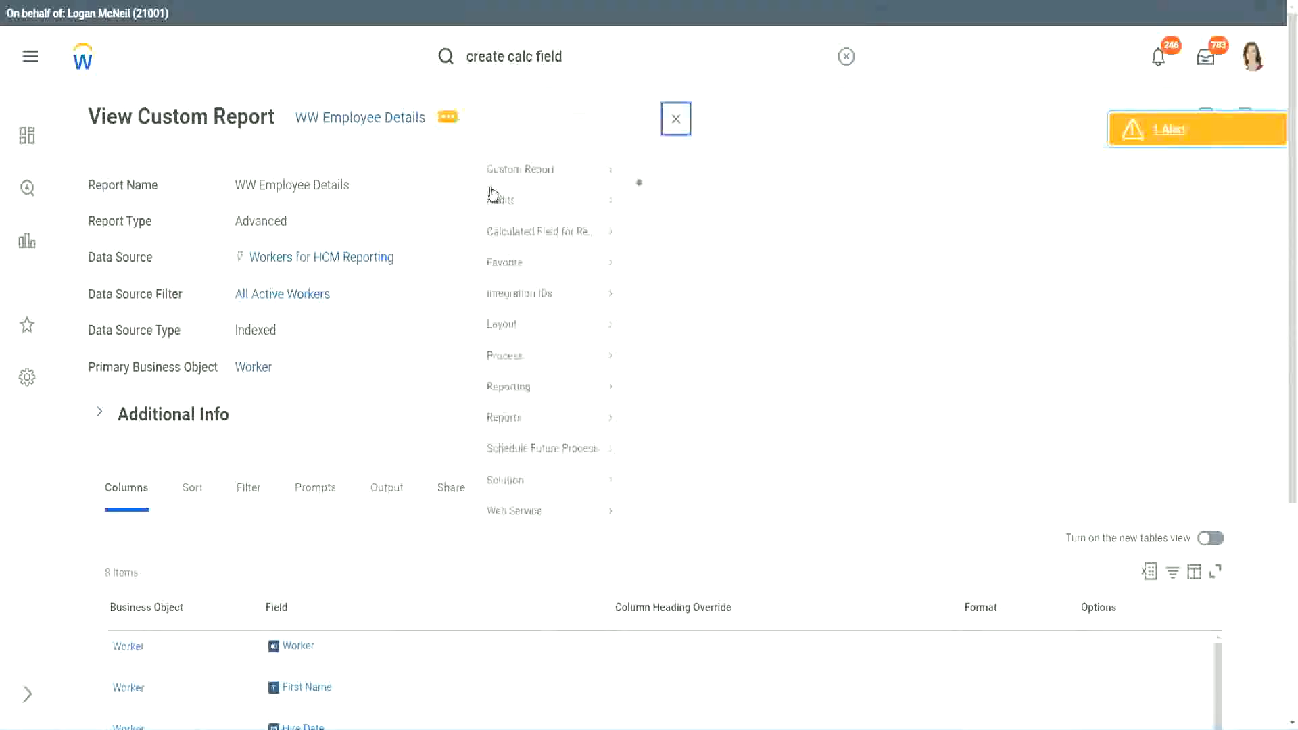
pyautogui.moveTo(530, 194)
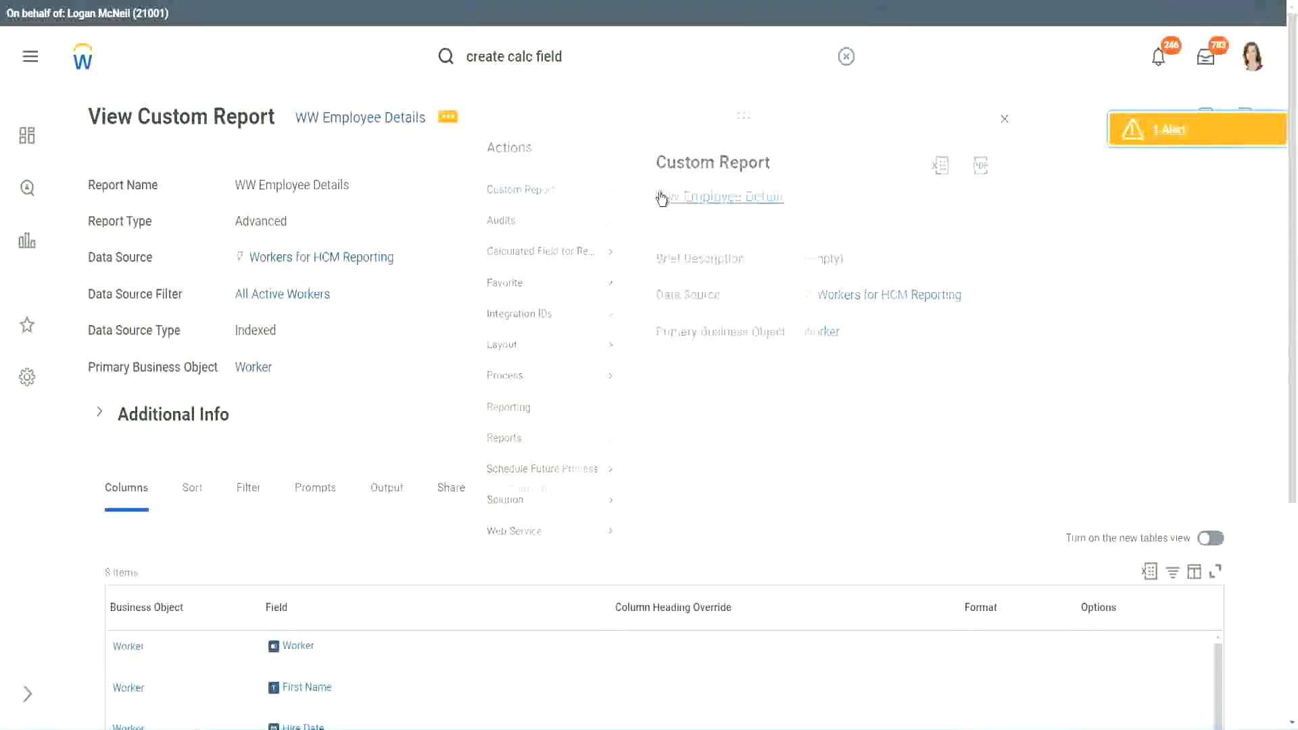
pyautogui.click(661, 198)
# - Add a Worker column row at the end of the report's columns and remove the Years of Service substring column
pyautogui.scroll(-4, 473, 290)
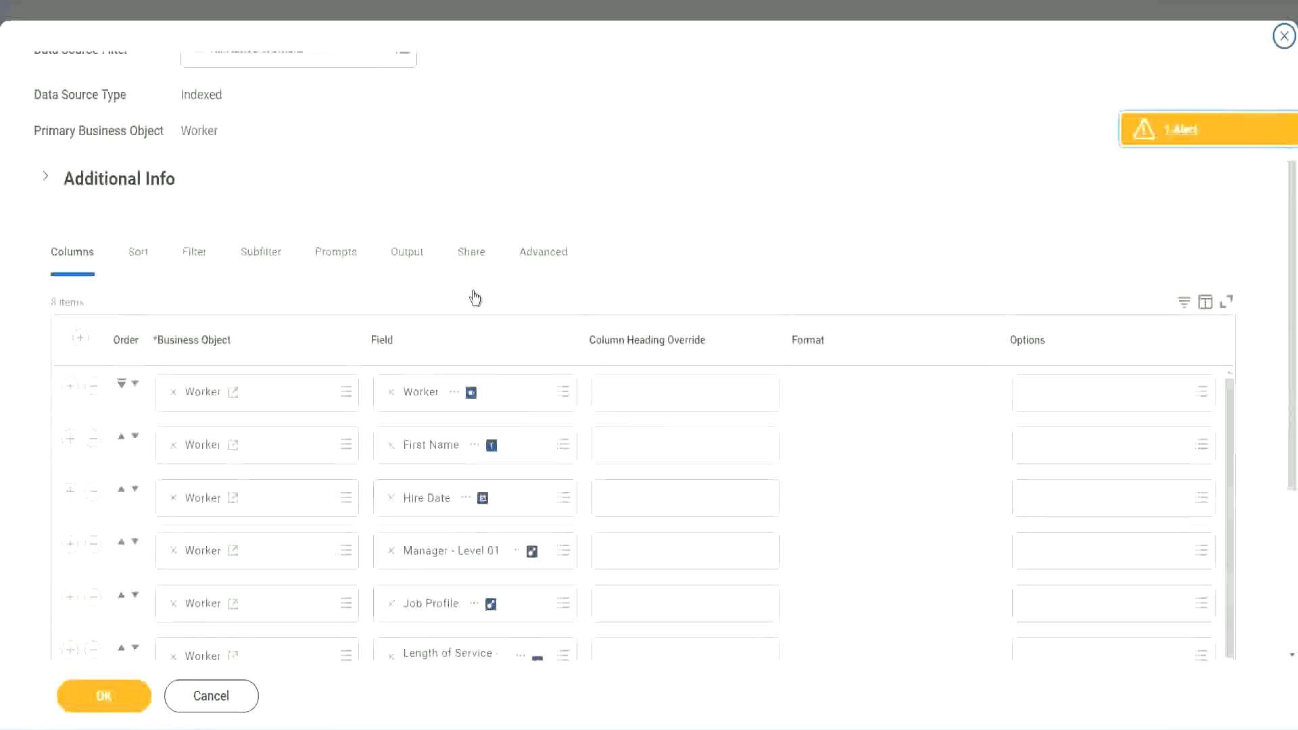
pyautogui.scroll(-2, 475, 298)
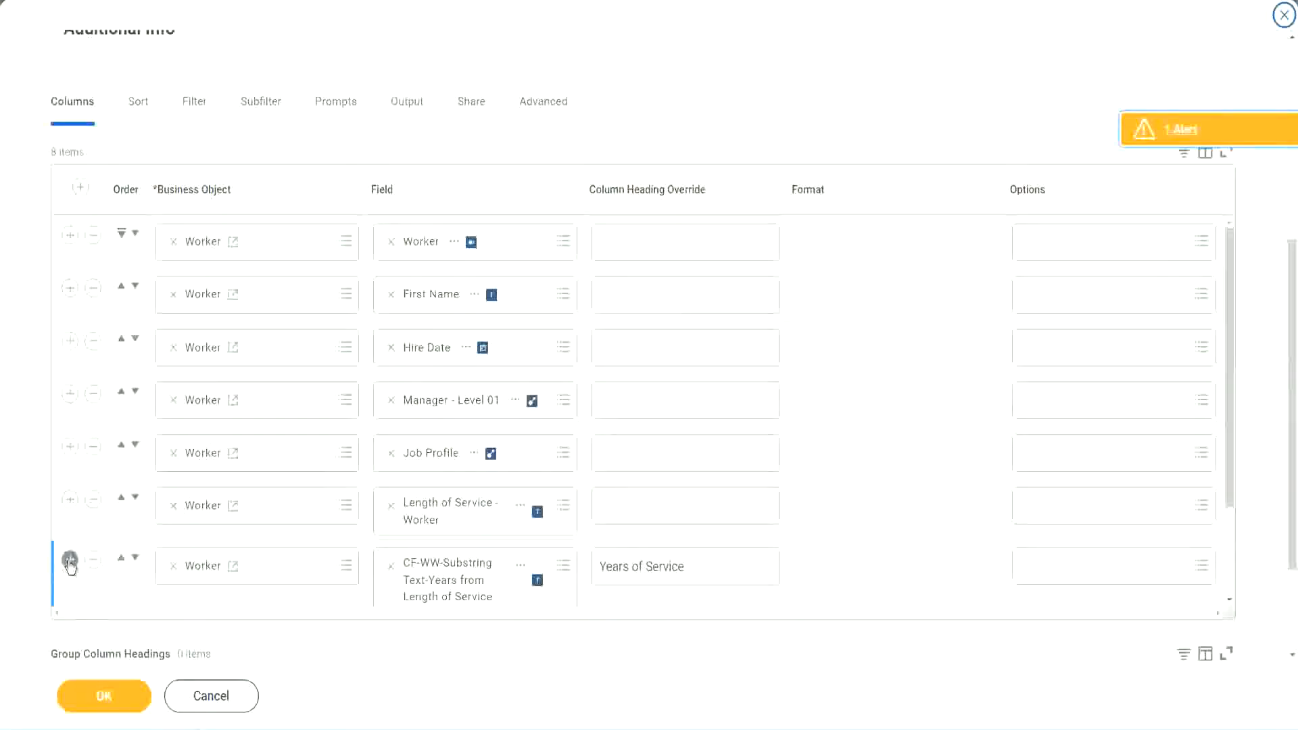
pyautogui.scroll(-3, 448, 392)
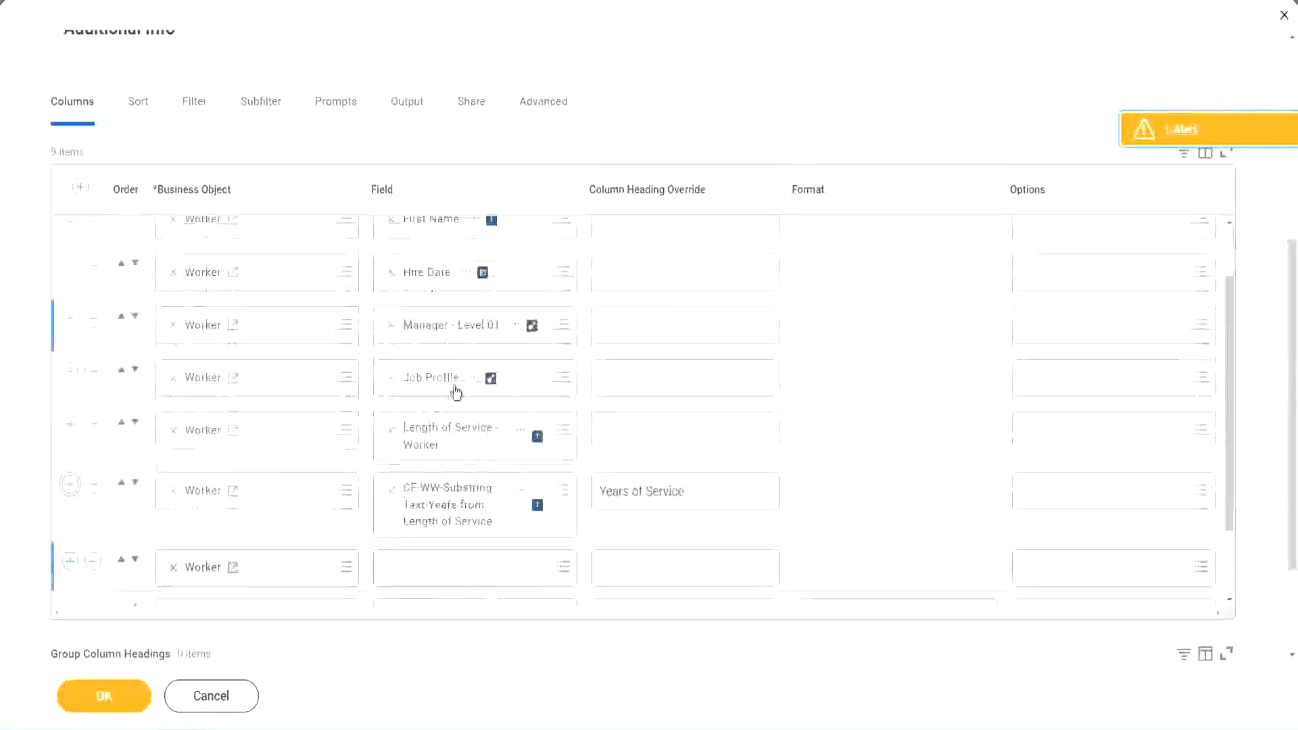
pyautogui.scroll(-2, 676, 443)
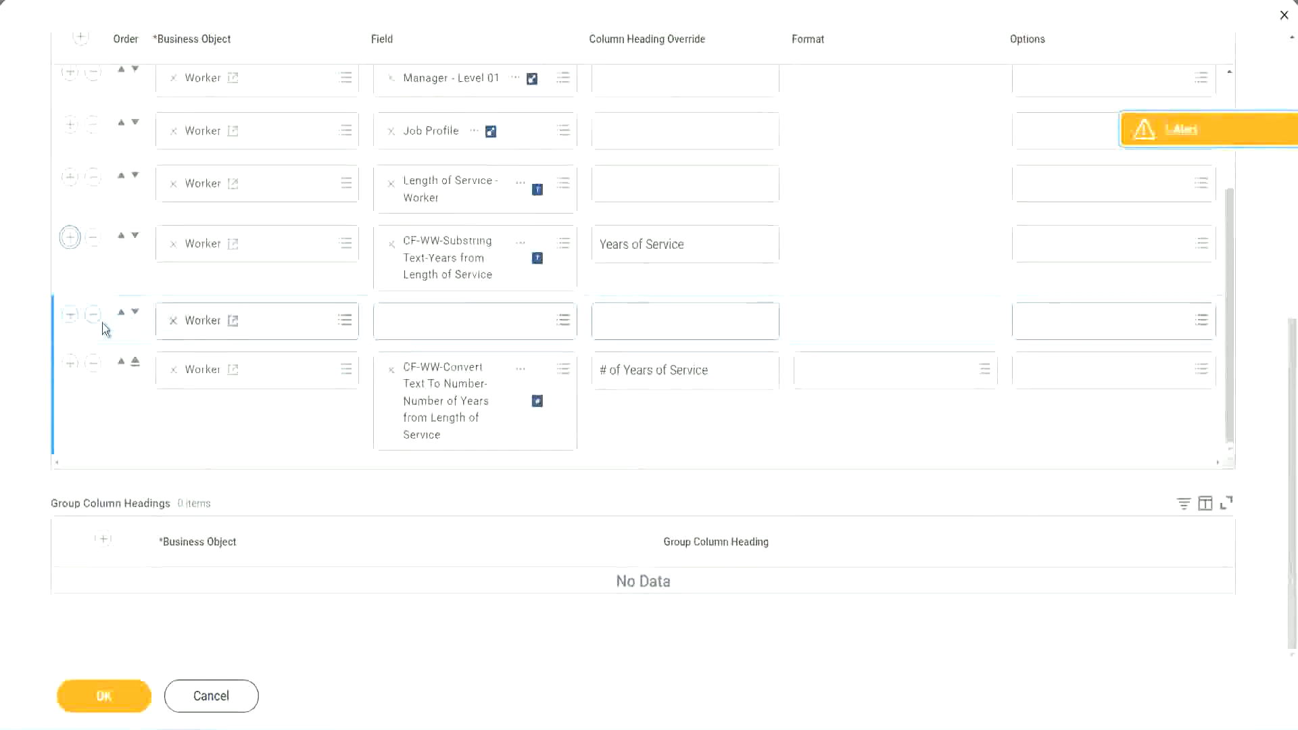
pyautogui.click(135, 313)
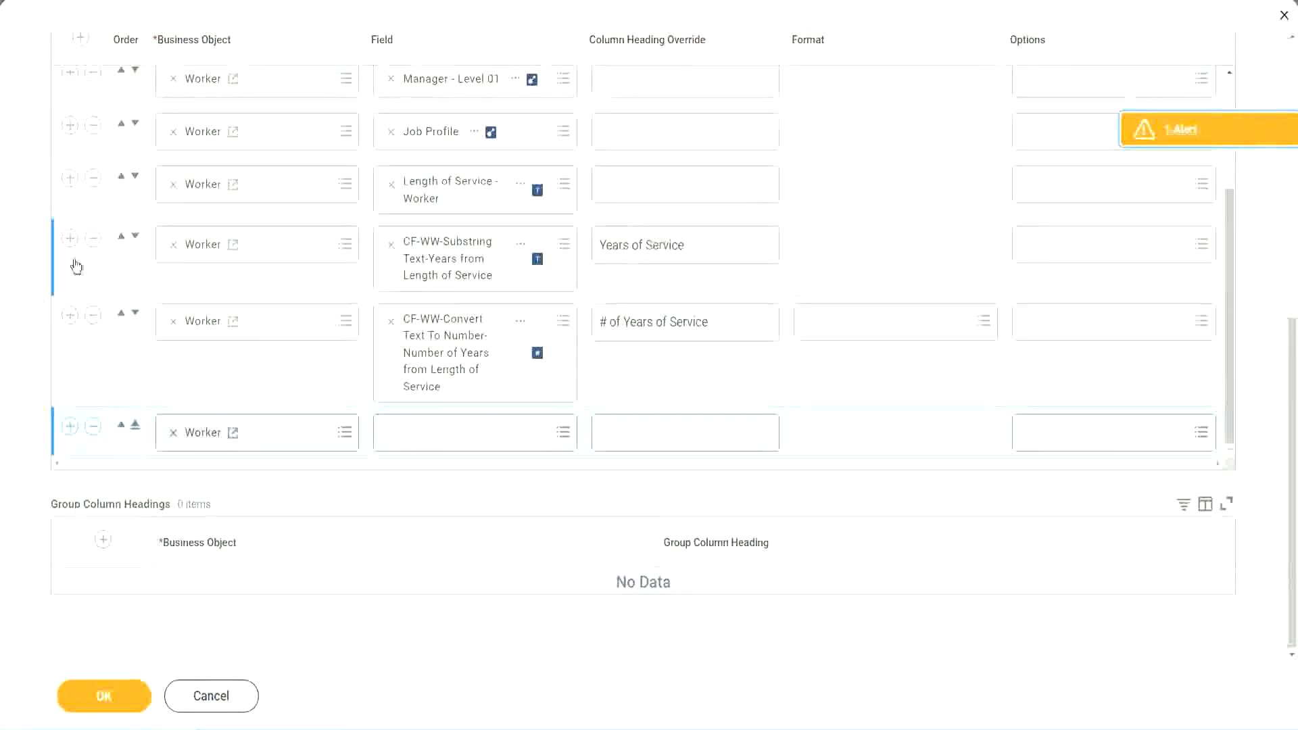
pyautogui.click(93, 239)
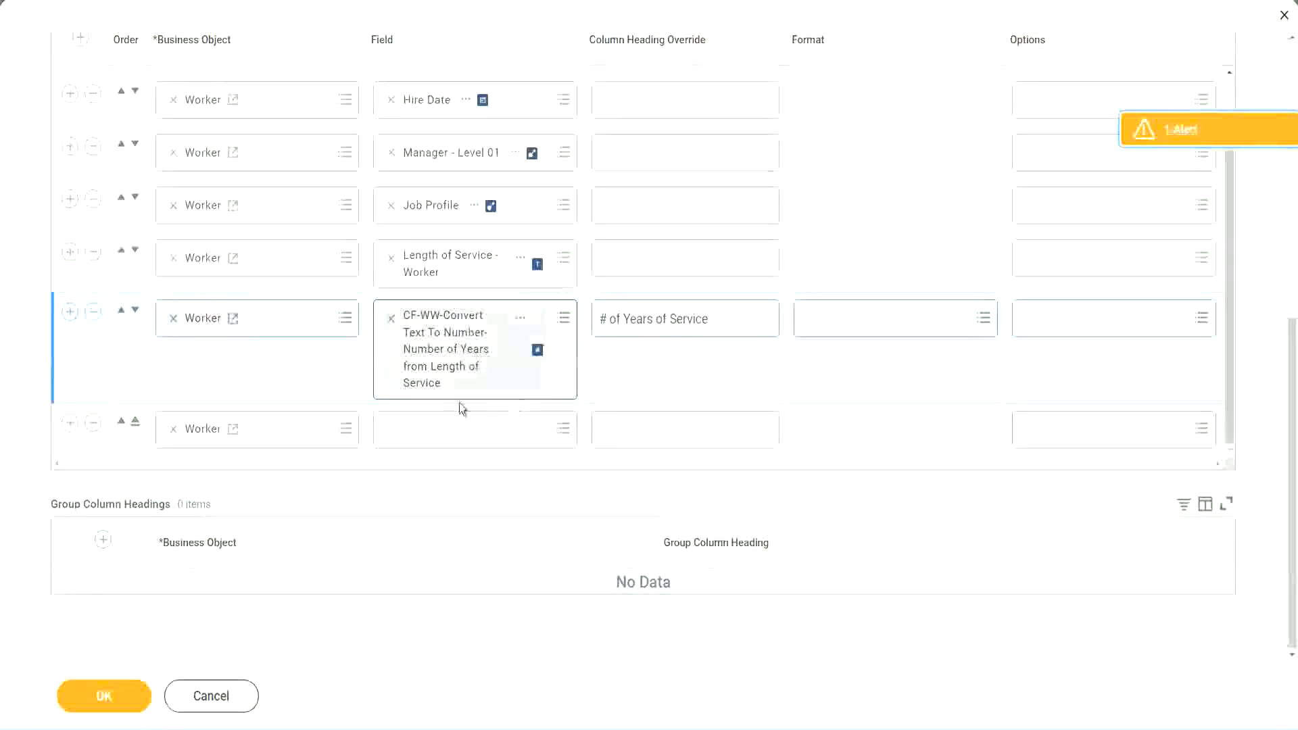
# - Set the new column's field to CF-WW-Eval Exp-Derive Experience Bands from Years of Service, override its heading with Experience Bands, and save the report
pyautogui.click(425, 433)
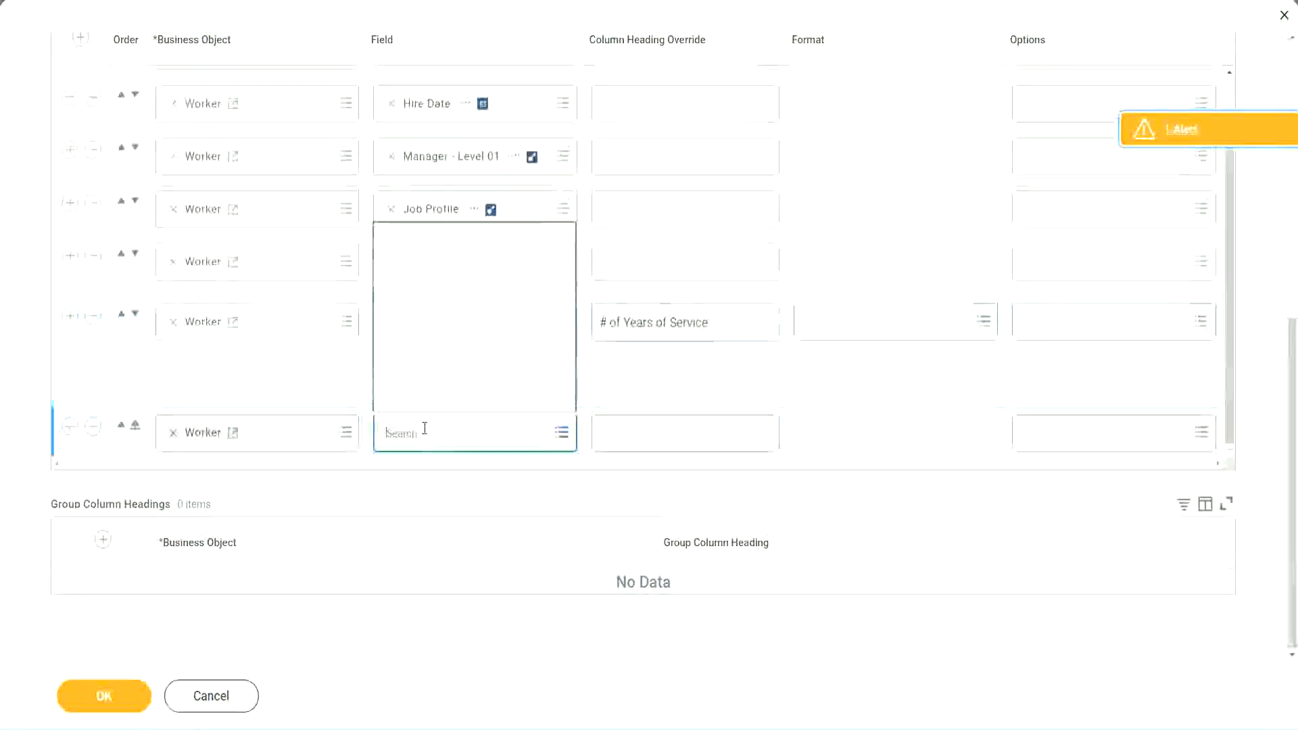
pyautogui.hotkey('ctrl', 'v')
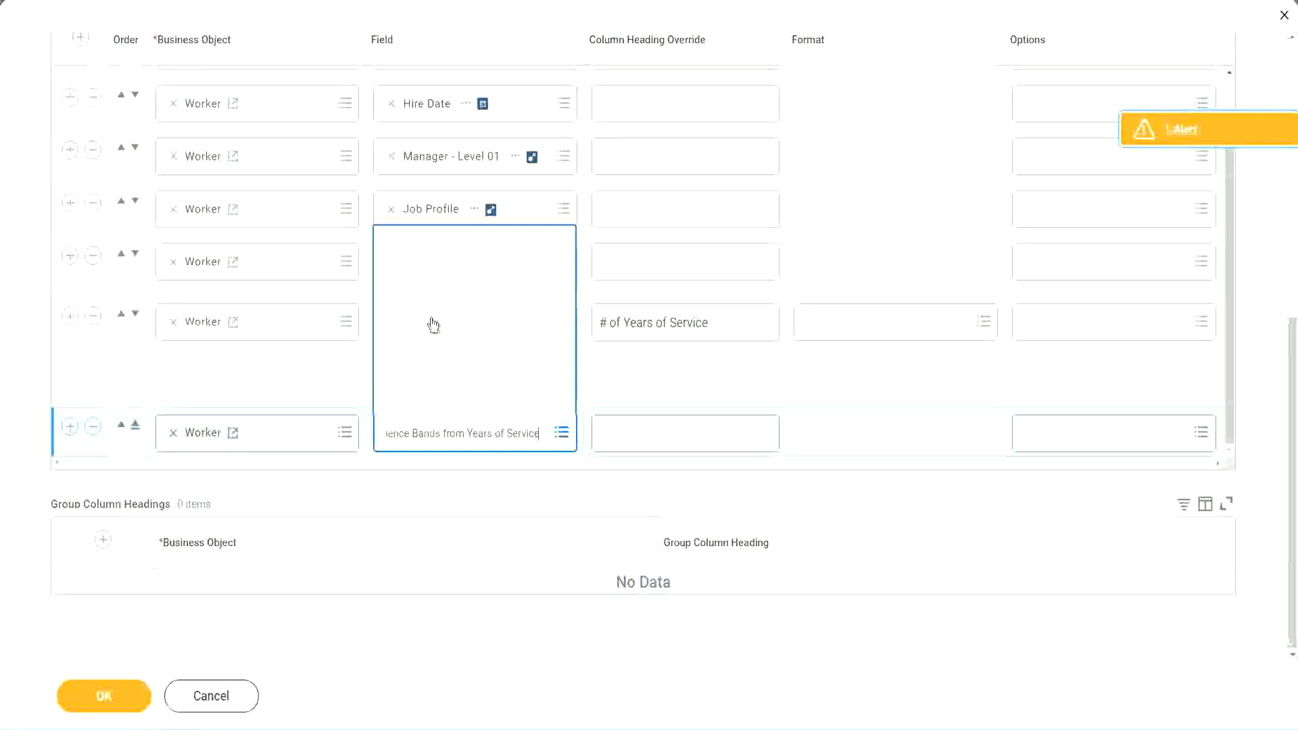
pyautogui.click(661, 389)
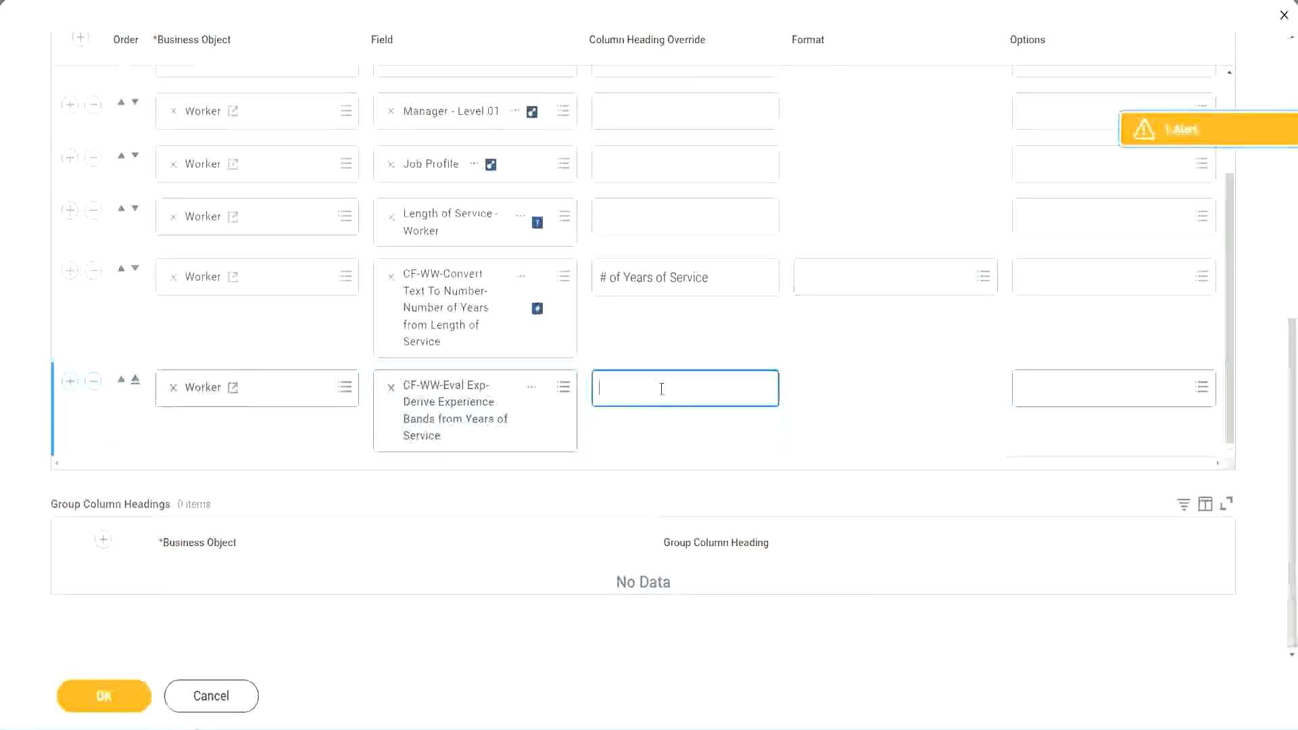
pyautogui.write('Experience')
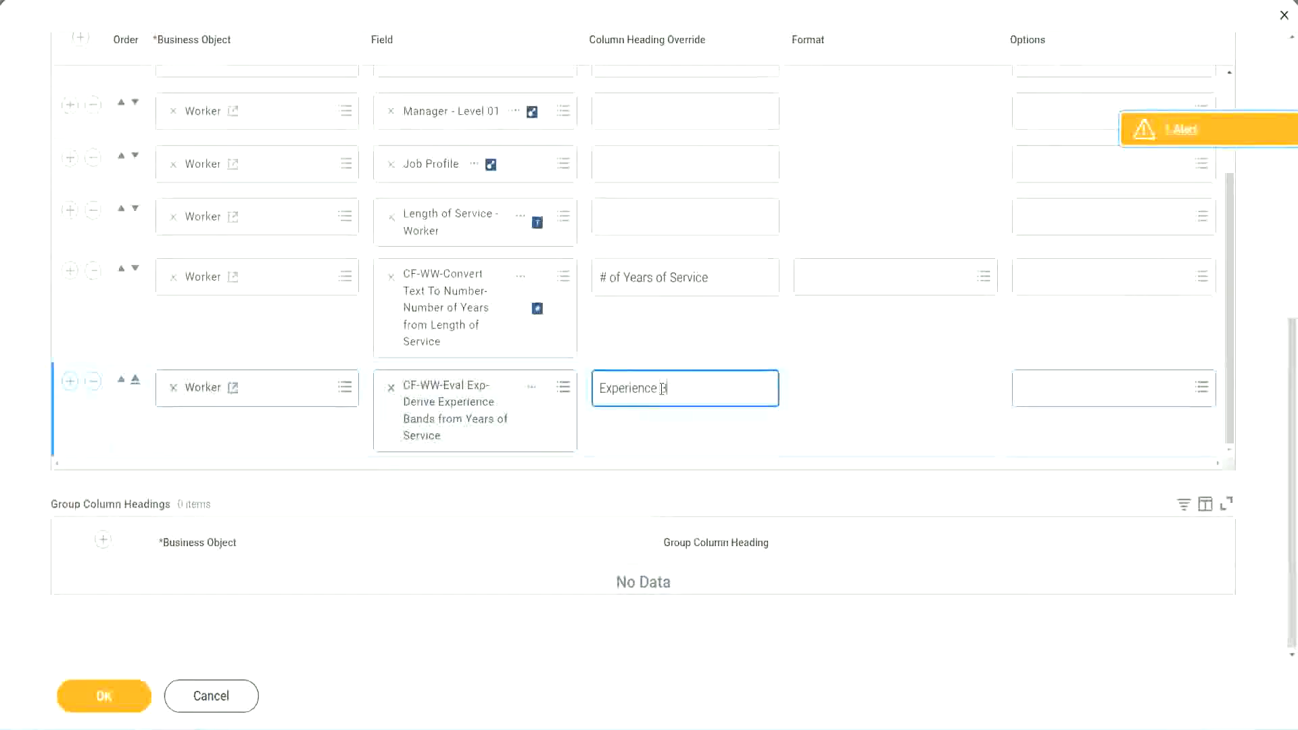
pyautogui.write(' Bands')
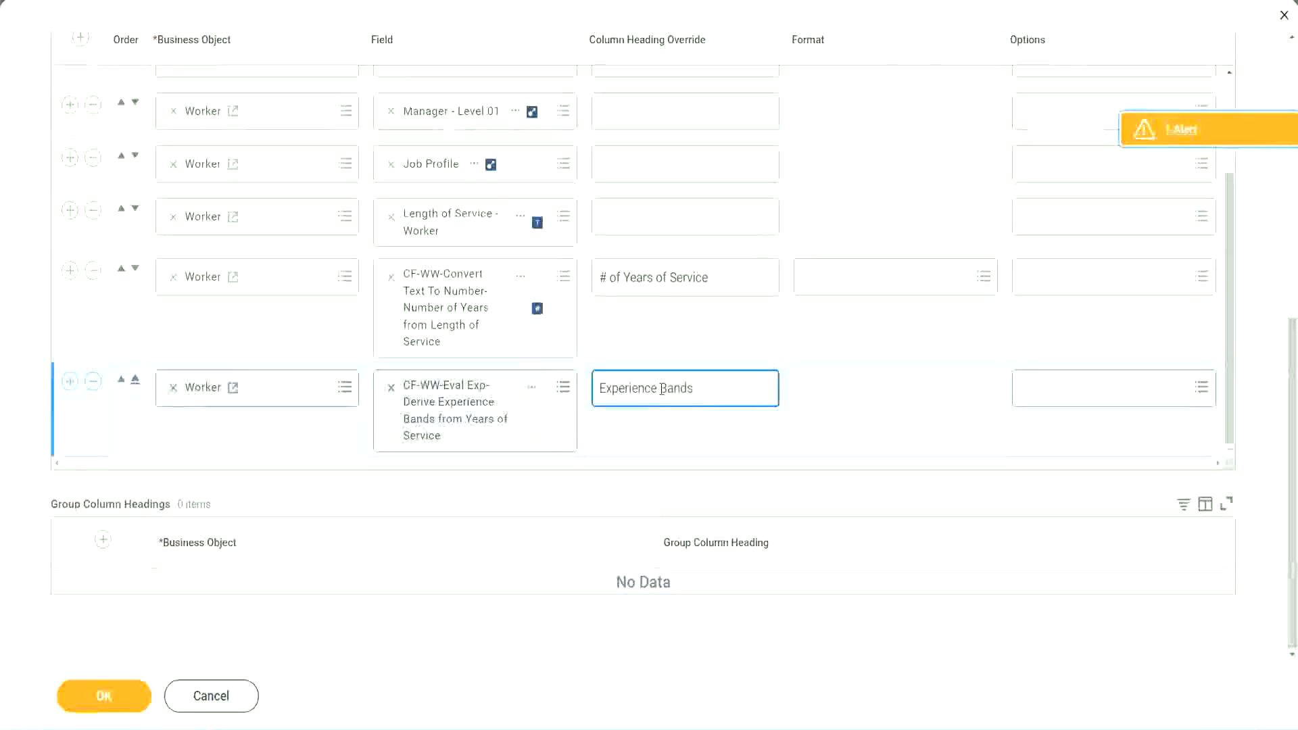
pyautogui.click(124, 700)
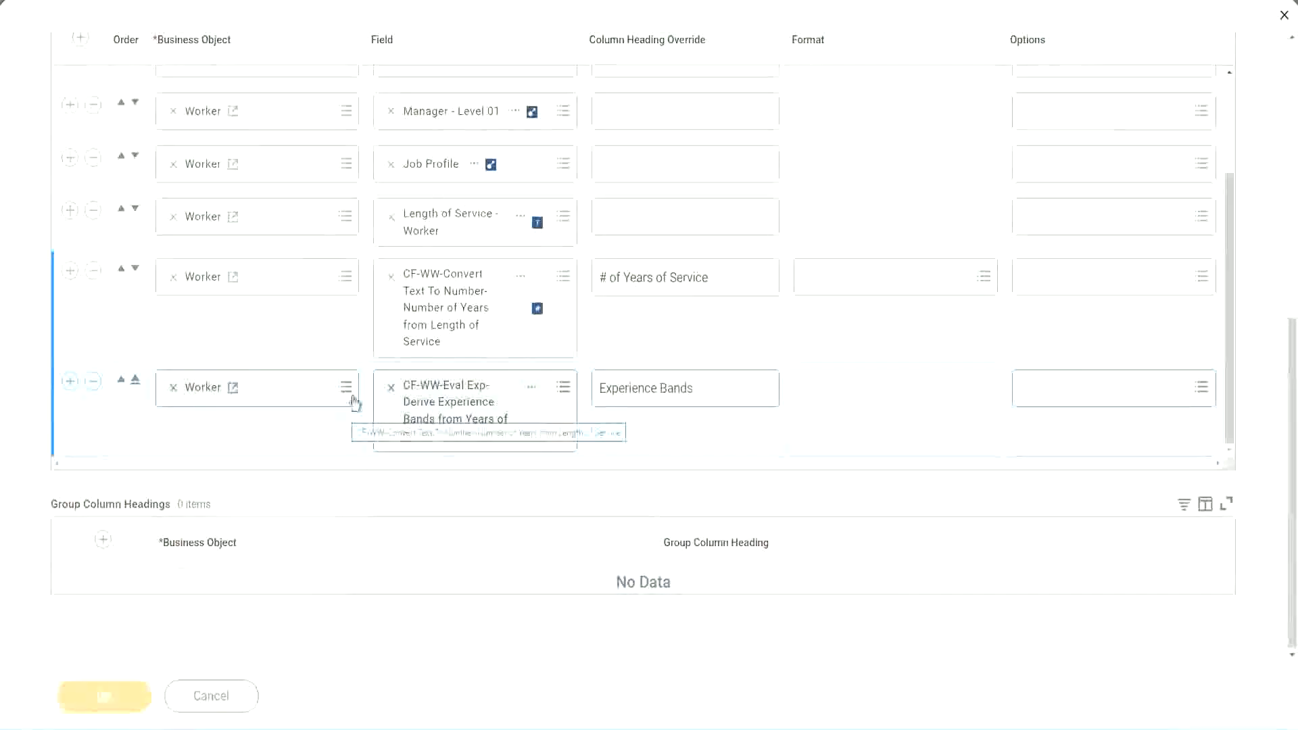
# - Run the WW Employee Details report with the worker type, employee type and contingent worker type prompts left blank
pyautogui.scroll(-5, 375, 481)
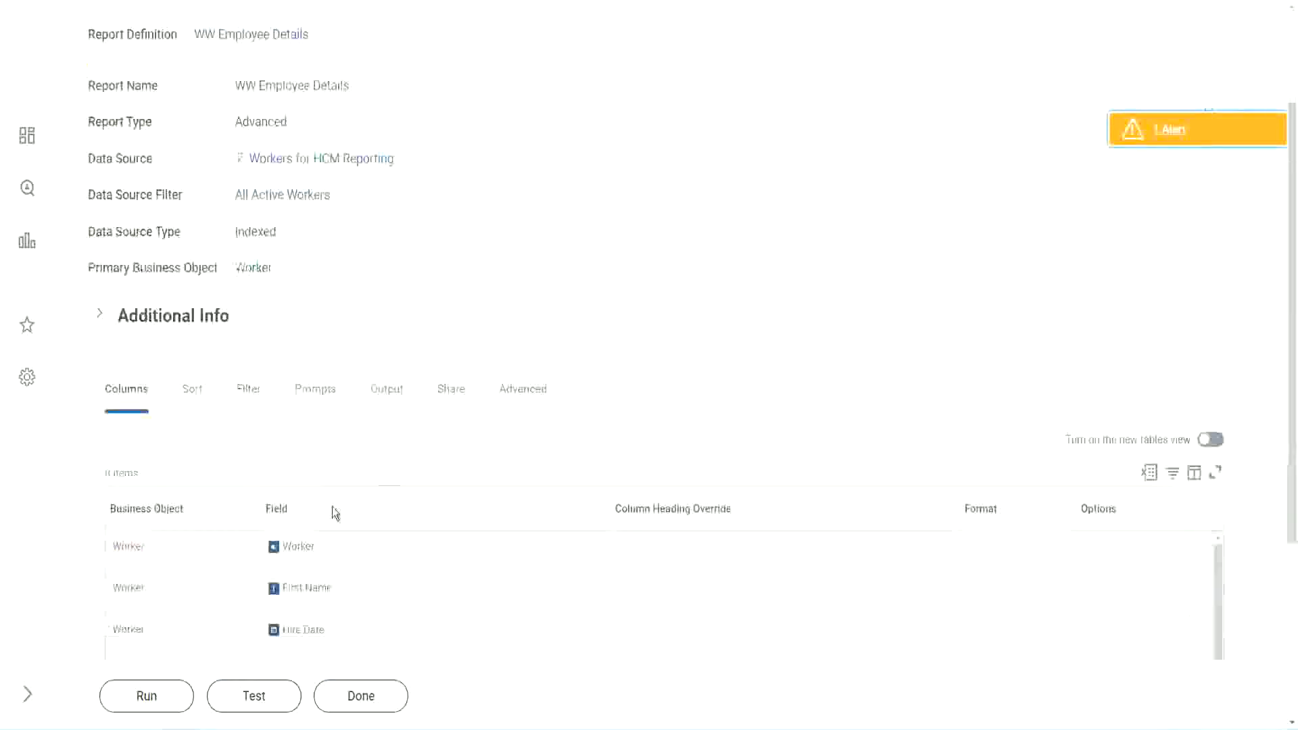
pyautogui.click(145, 697)
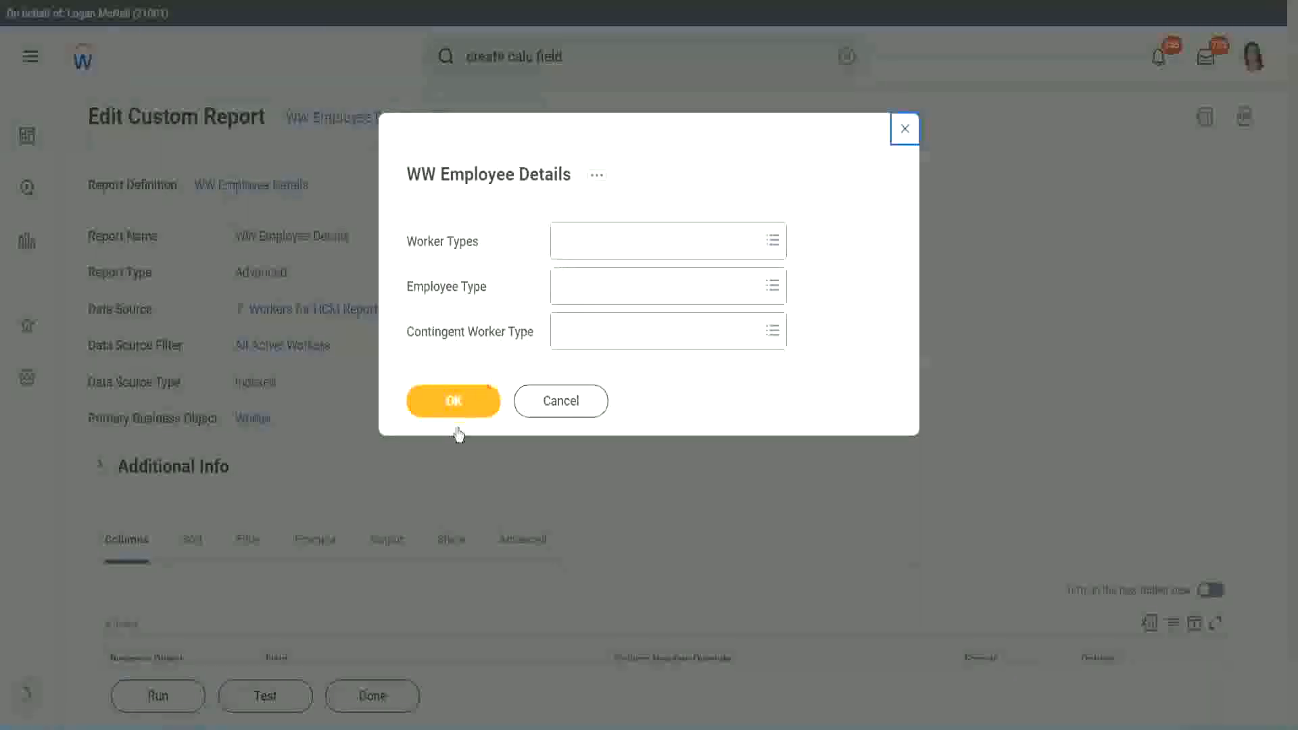
pyautogui.click(477, 395)
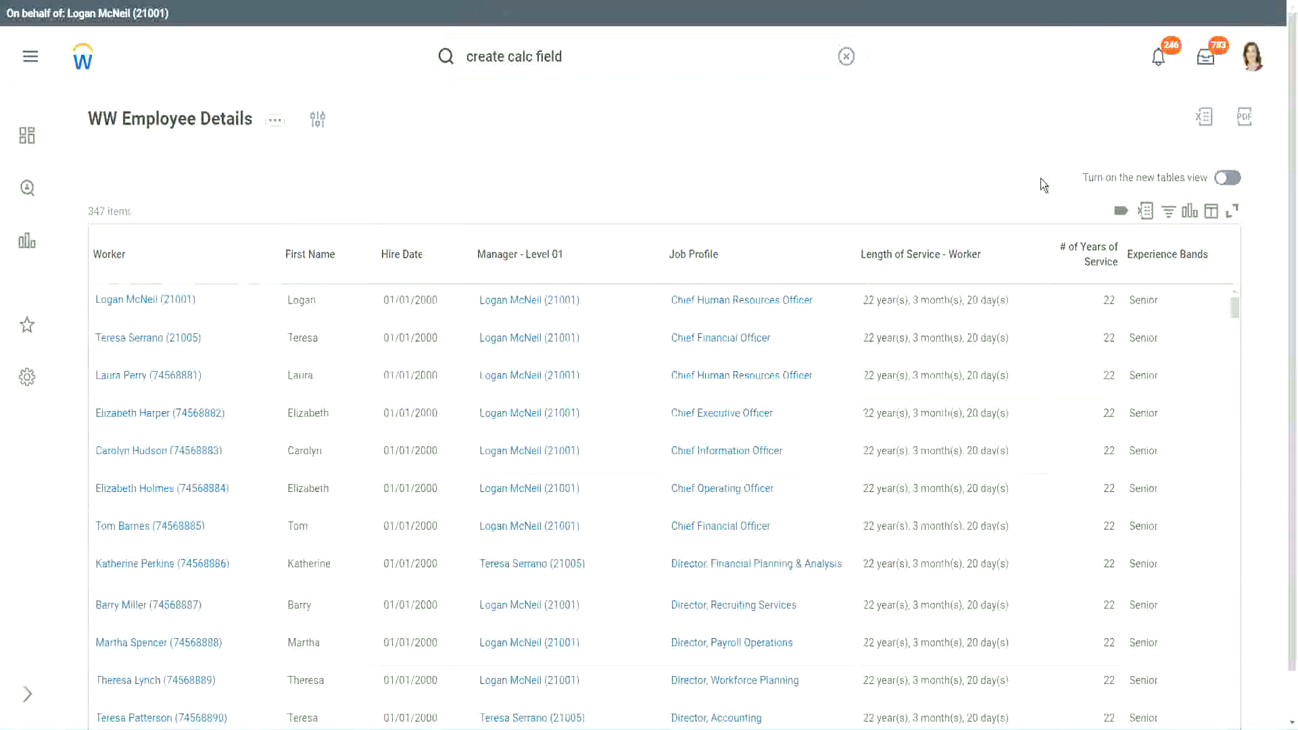
# - Compare the first worker's years of service and experience band with the 16 - 30 years Senior range in the Notepad++ notes
pyautogui.scroll(-1, 1042, 181)
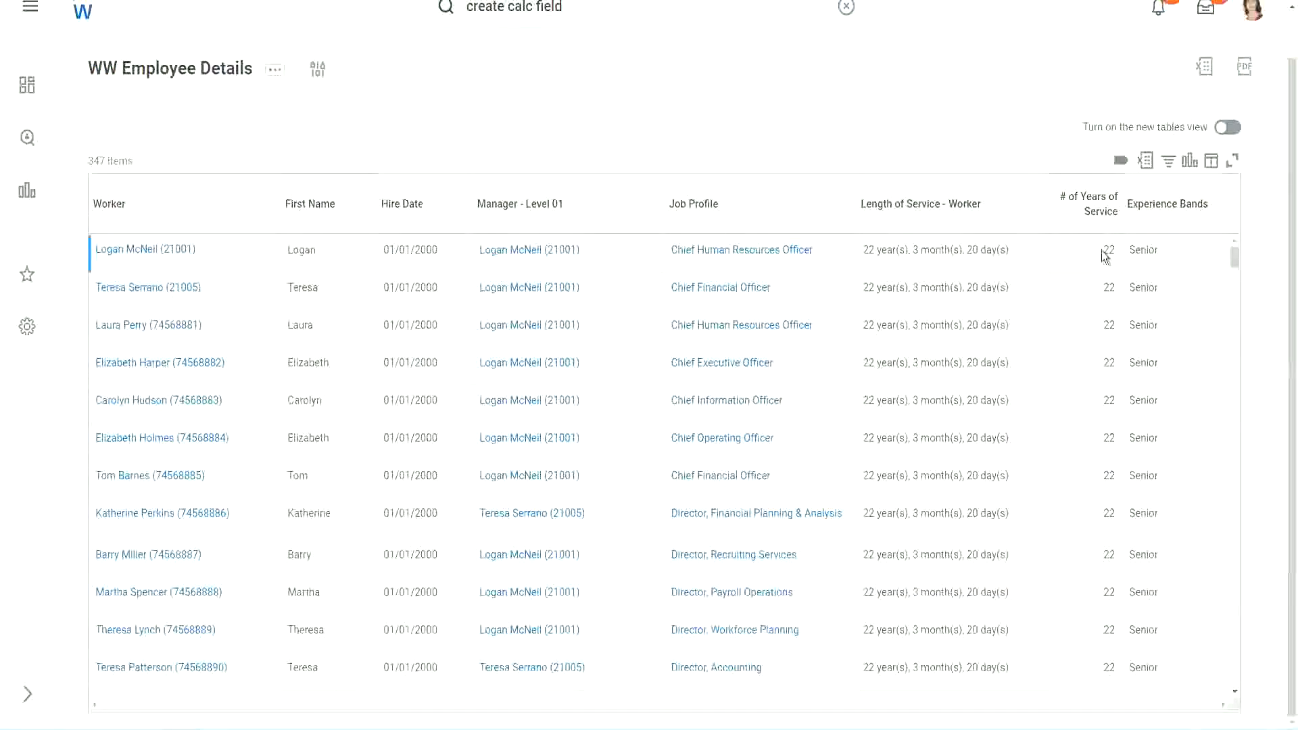
pyautogui.moveTo(1103, 252); pyautogui.dragTo(1116, 252)
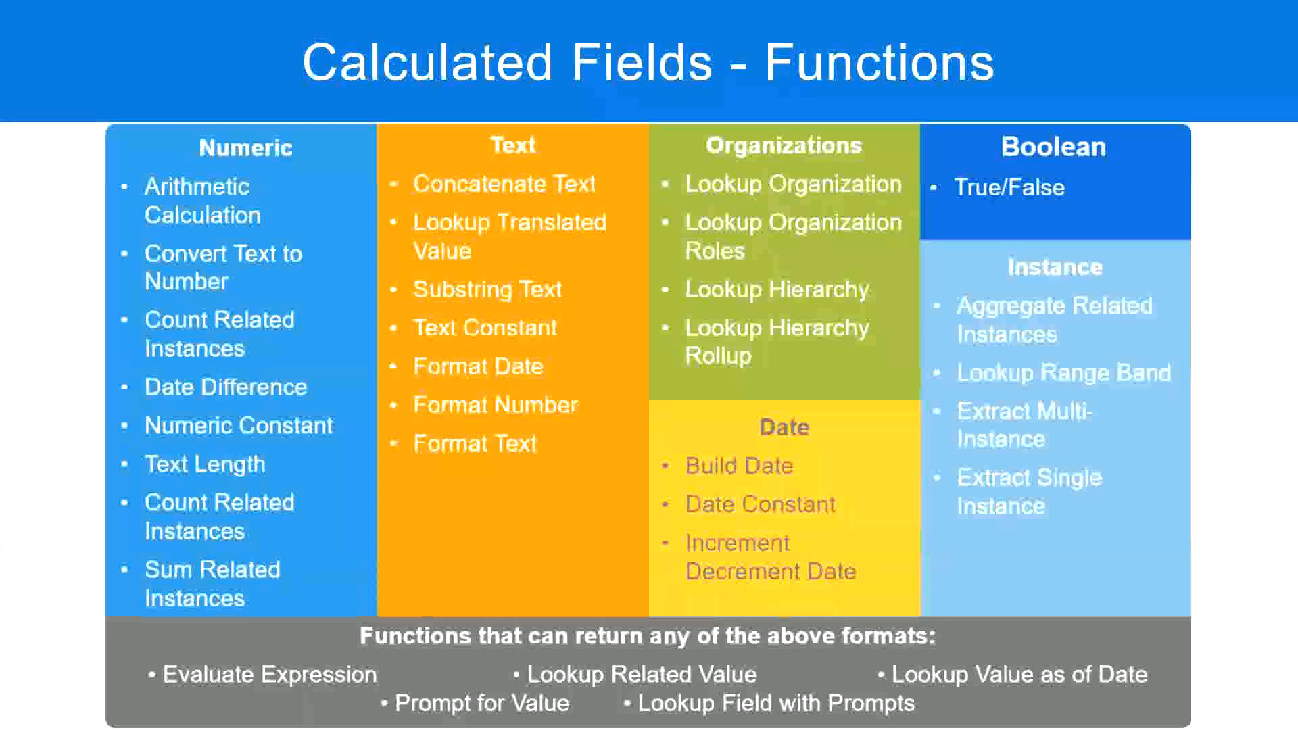
pyautogui.hotkey('alt', 'Tab')
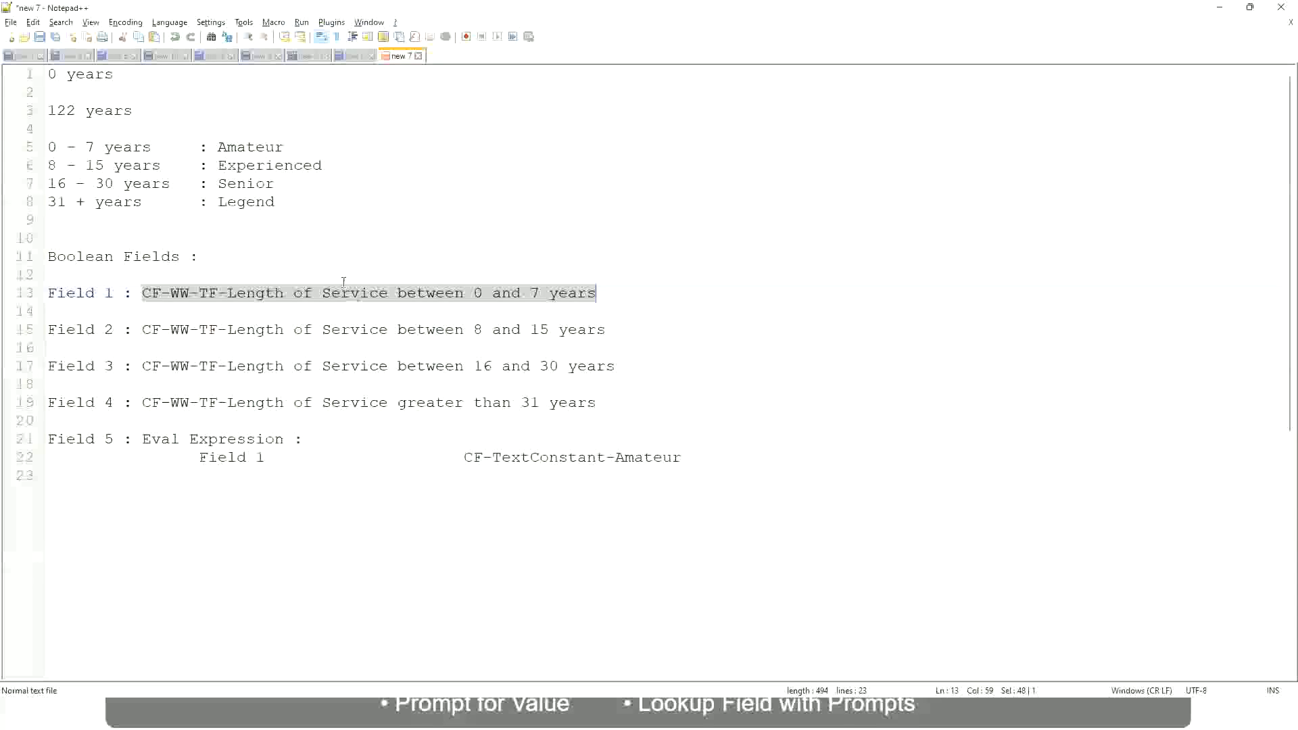
pyautogui.click(186, 237)
pyautogui.click(225, 183)
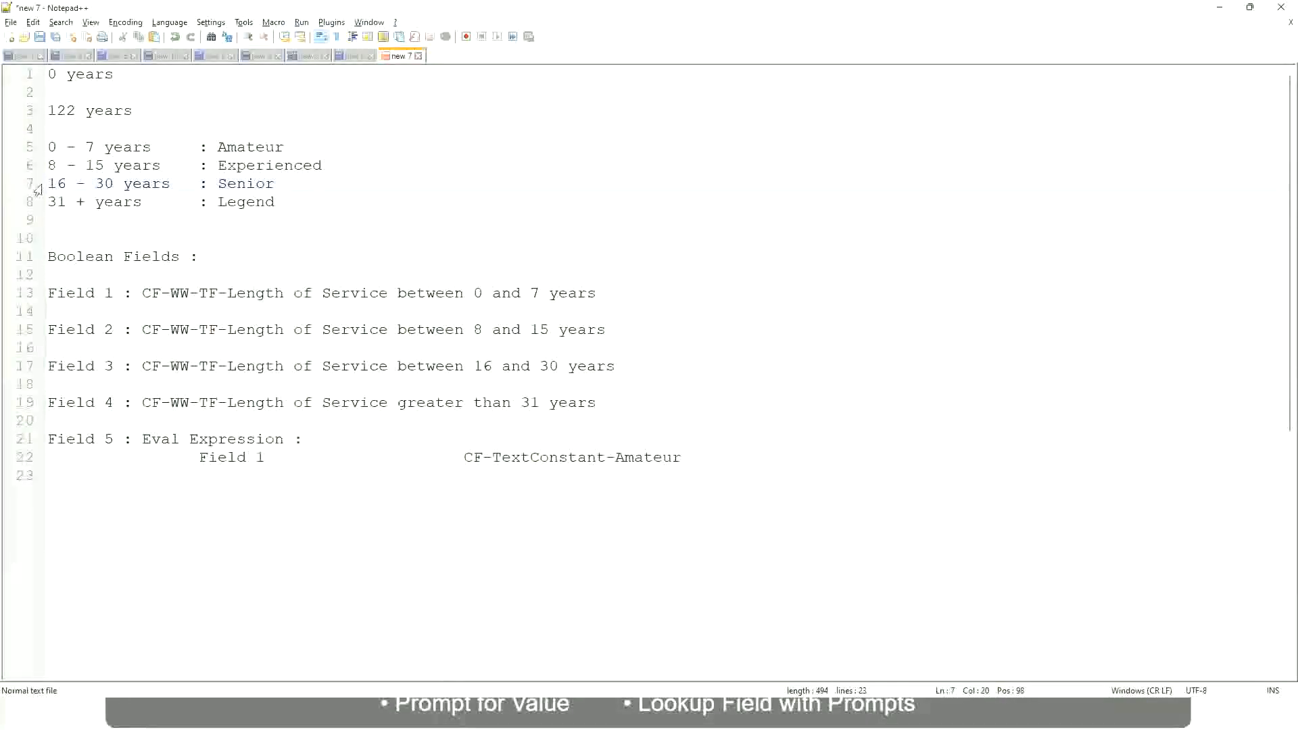
pyautogui.moveTo(49, 184); pyautogui.dragTo(123, 184)
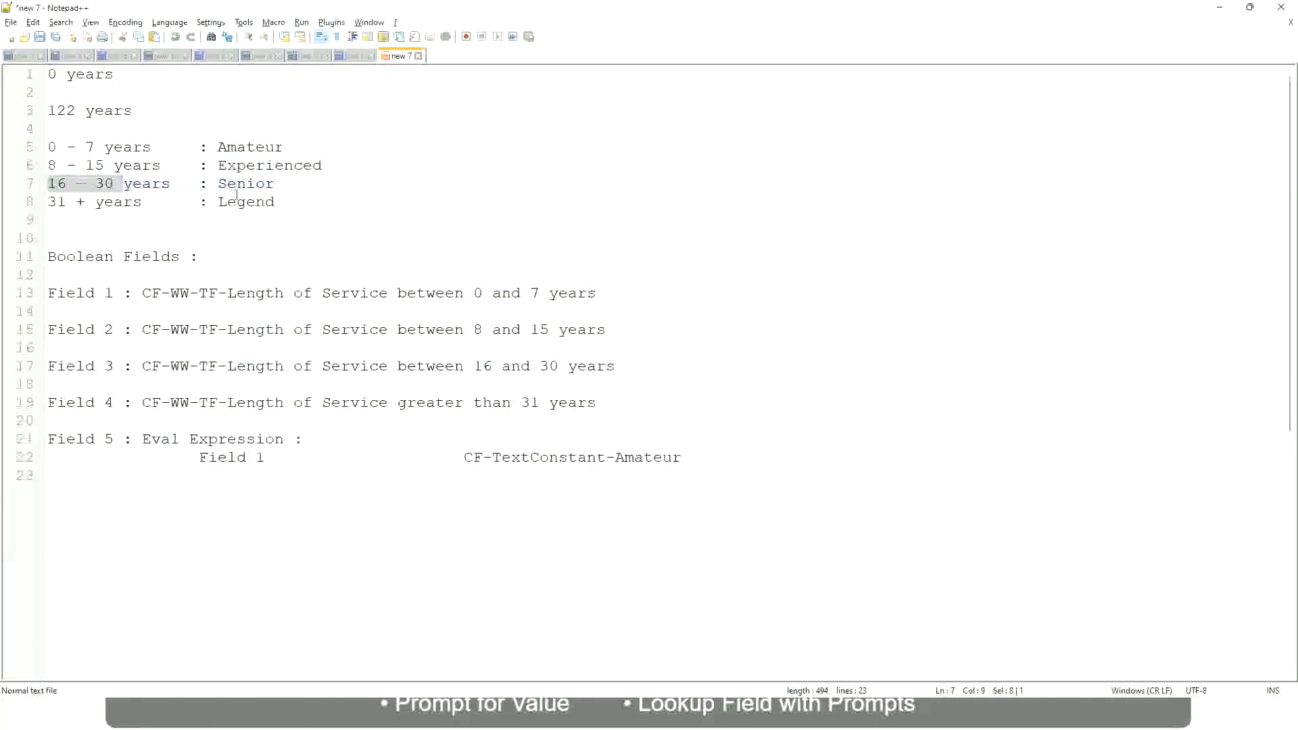
pyautogui.doubleClick(240, 183)
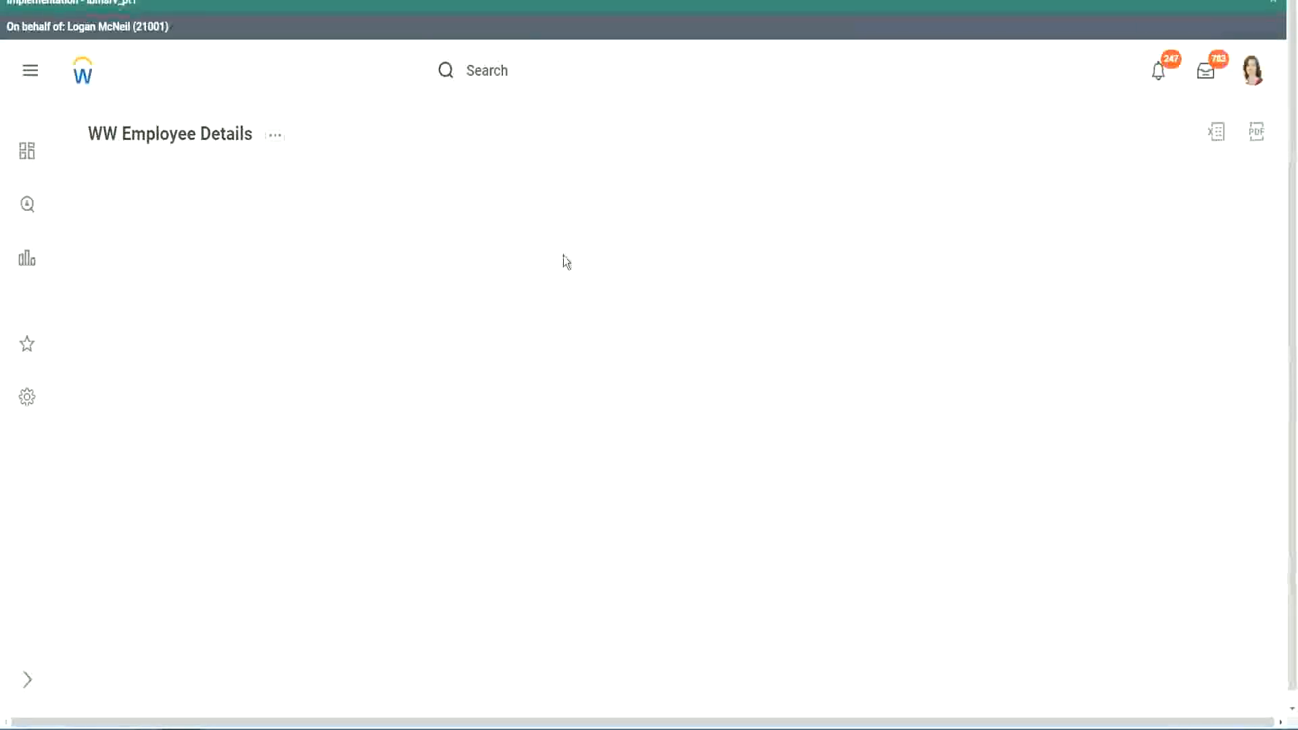
# - Return to the report in Workday and check the years of service against the experience bands across further worker rows
pyautogui.scroll(-2, 1115, 406)
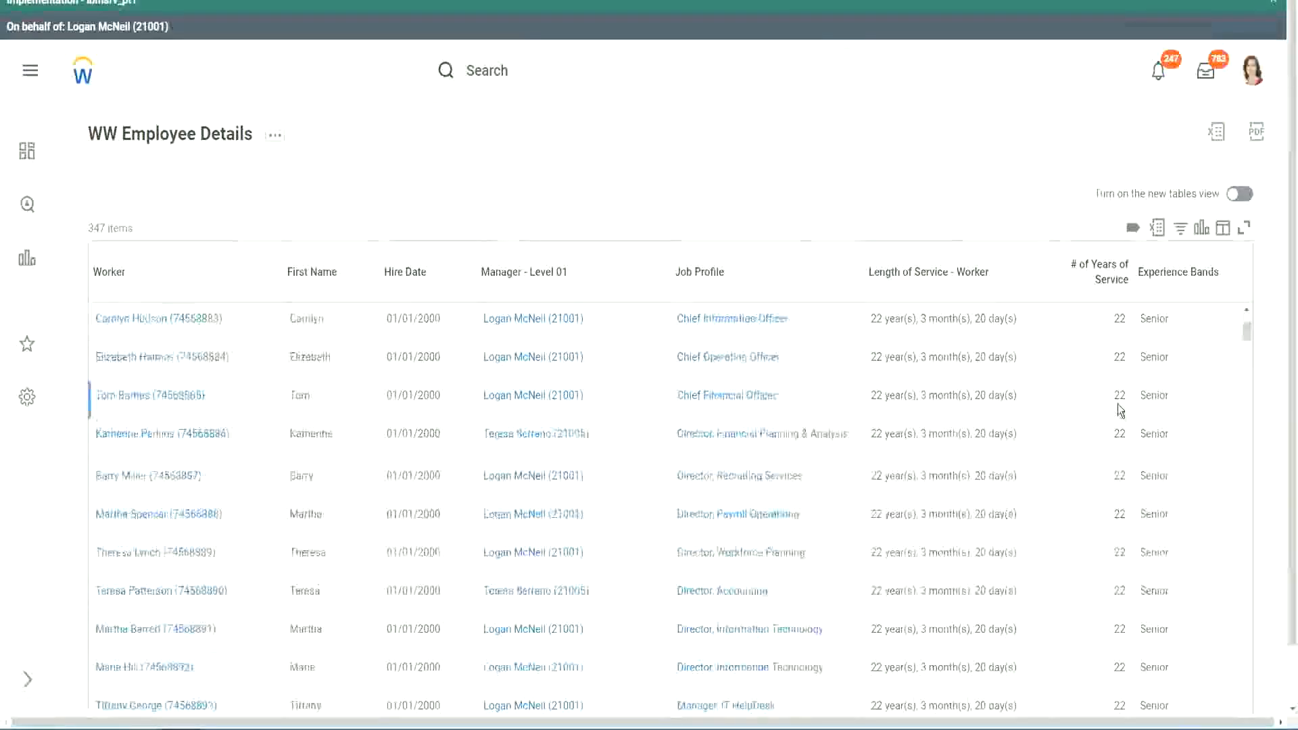
pyautogui.scroll(-5, 1122, 411)
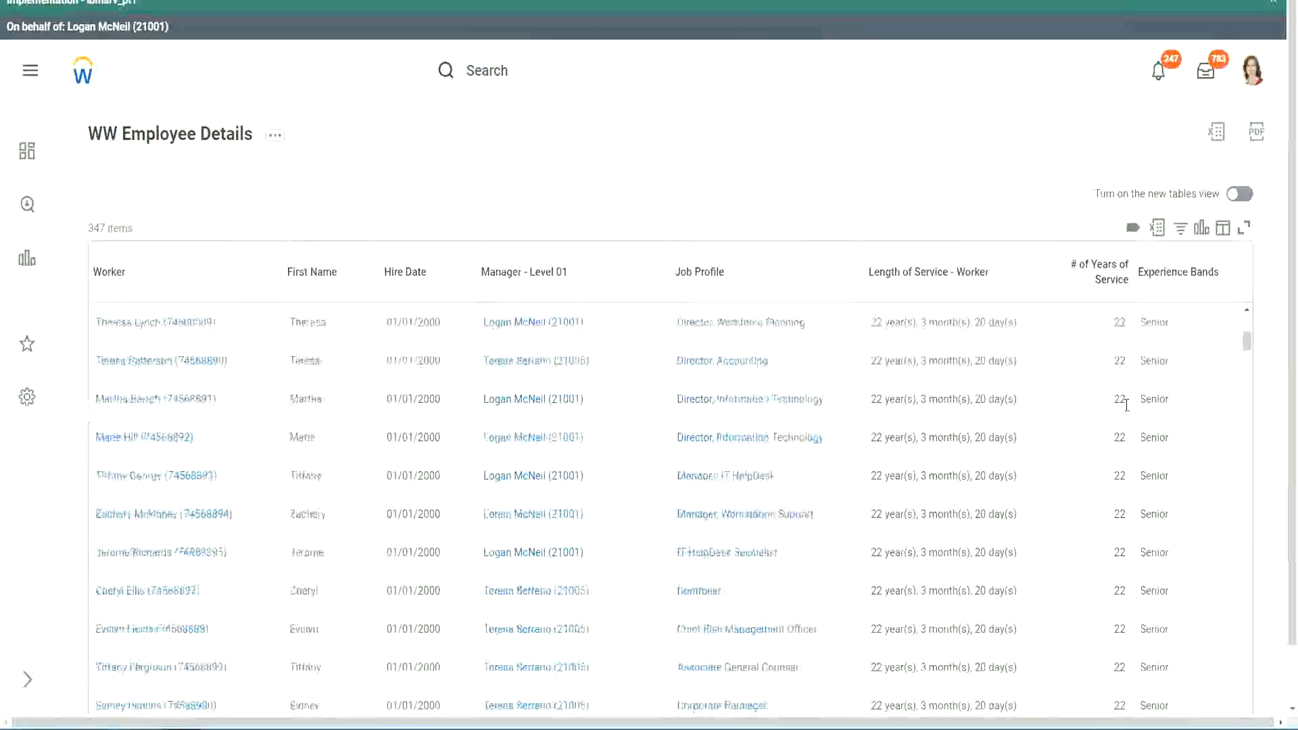
pyautogui.scroll(-5, 1130, 447)
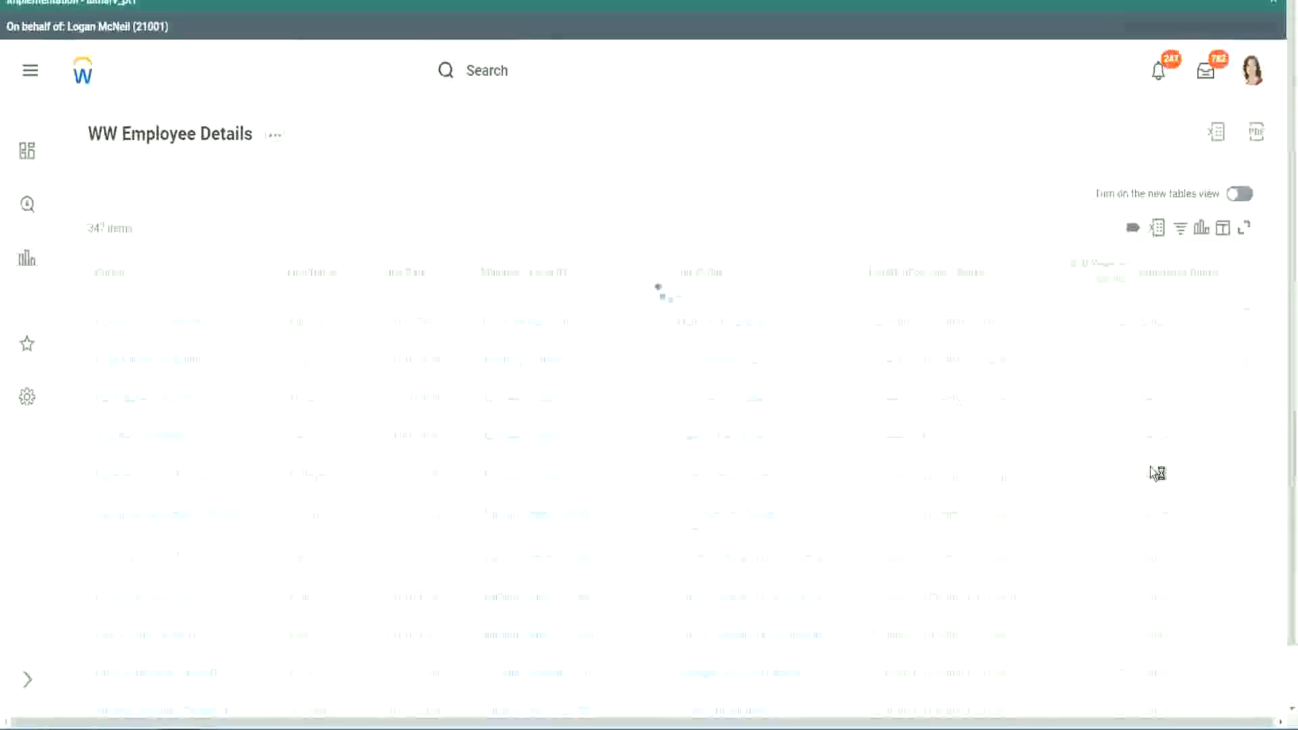
pyautogui.scroll(-1, 1150, 467)
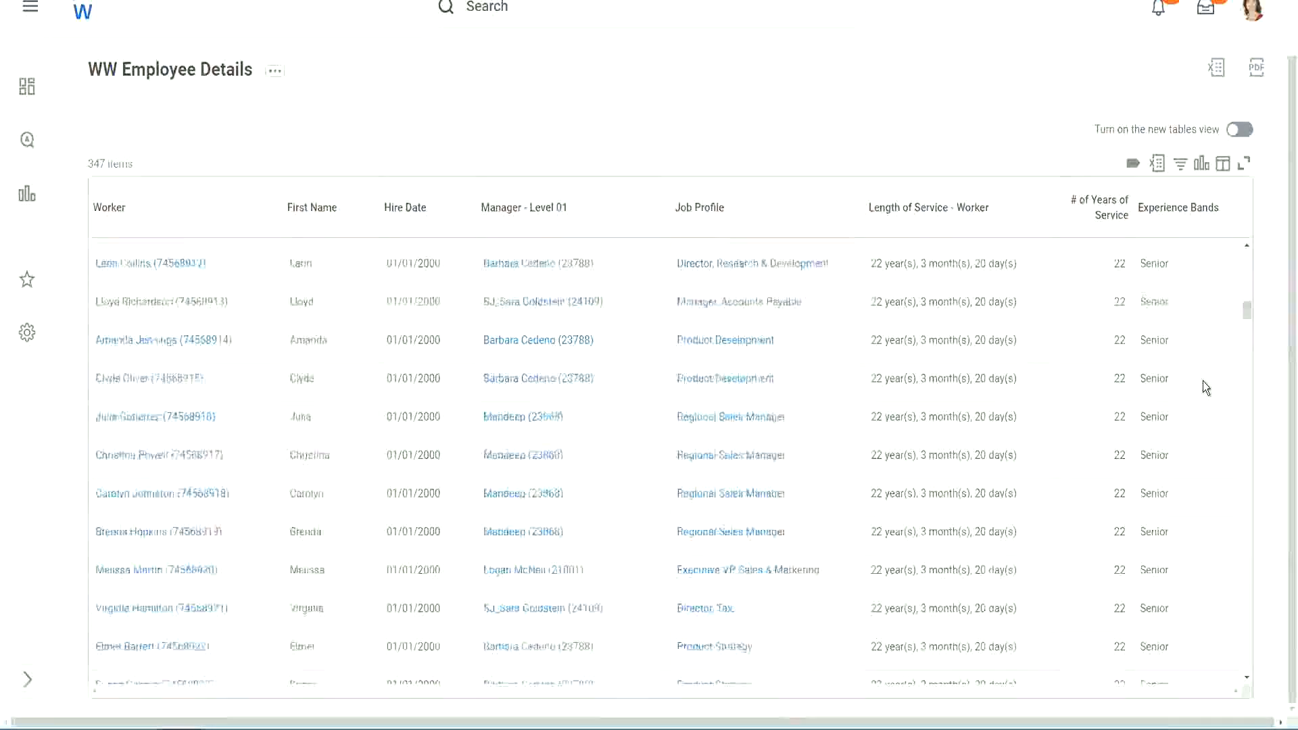
pyautogui.scroll(-3, 1203, 387)
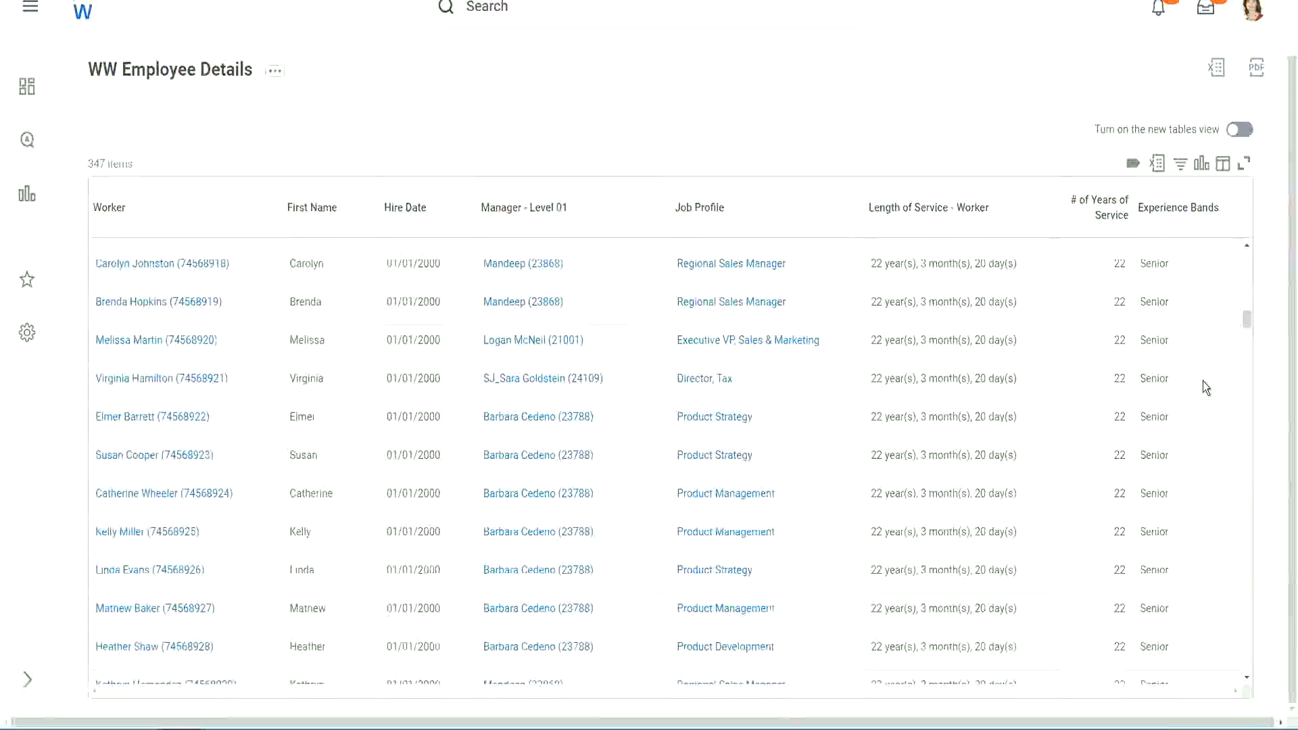
pyautogui.scroll(-5, 1202, 380)
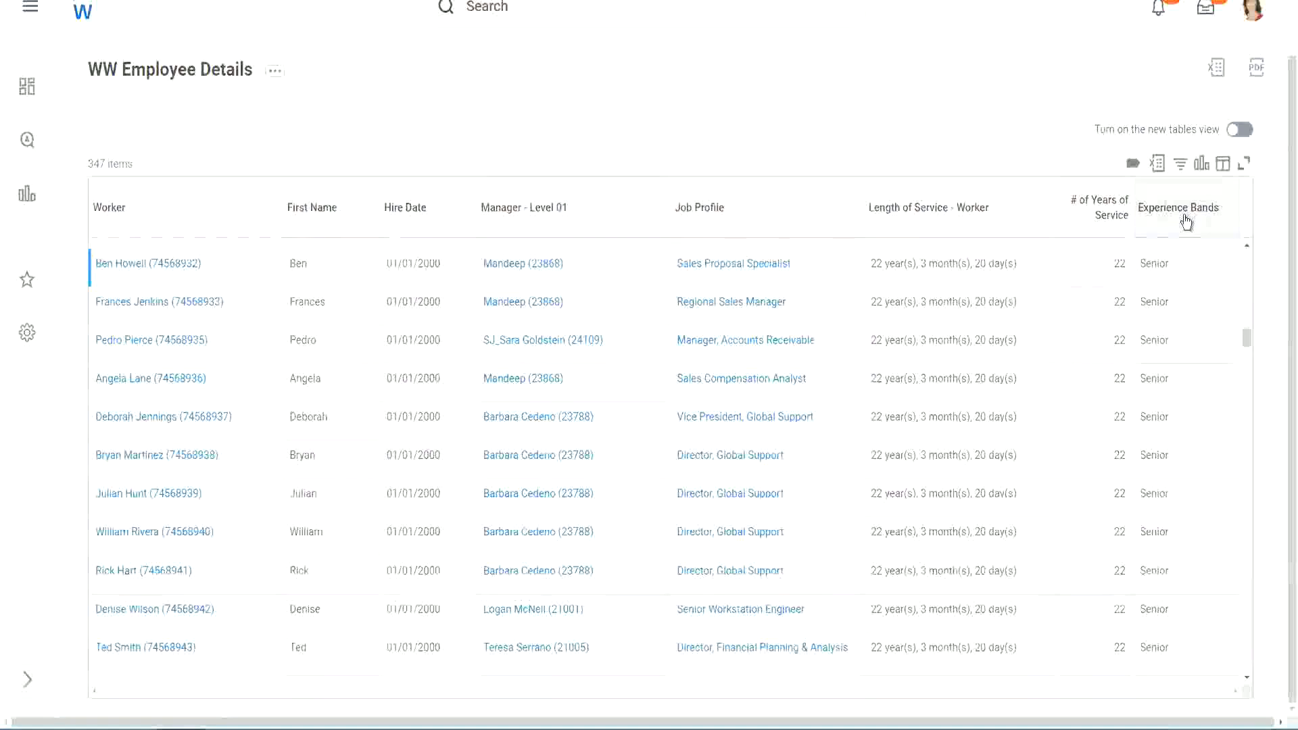
# - Filter the report's Experience Bands column for values containing Amateur
pyautogui.click(1186, 220)
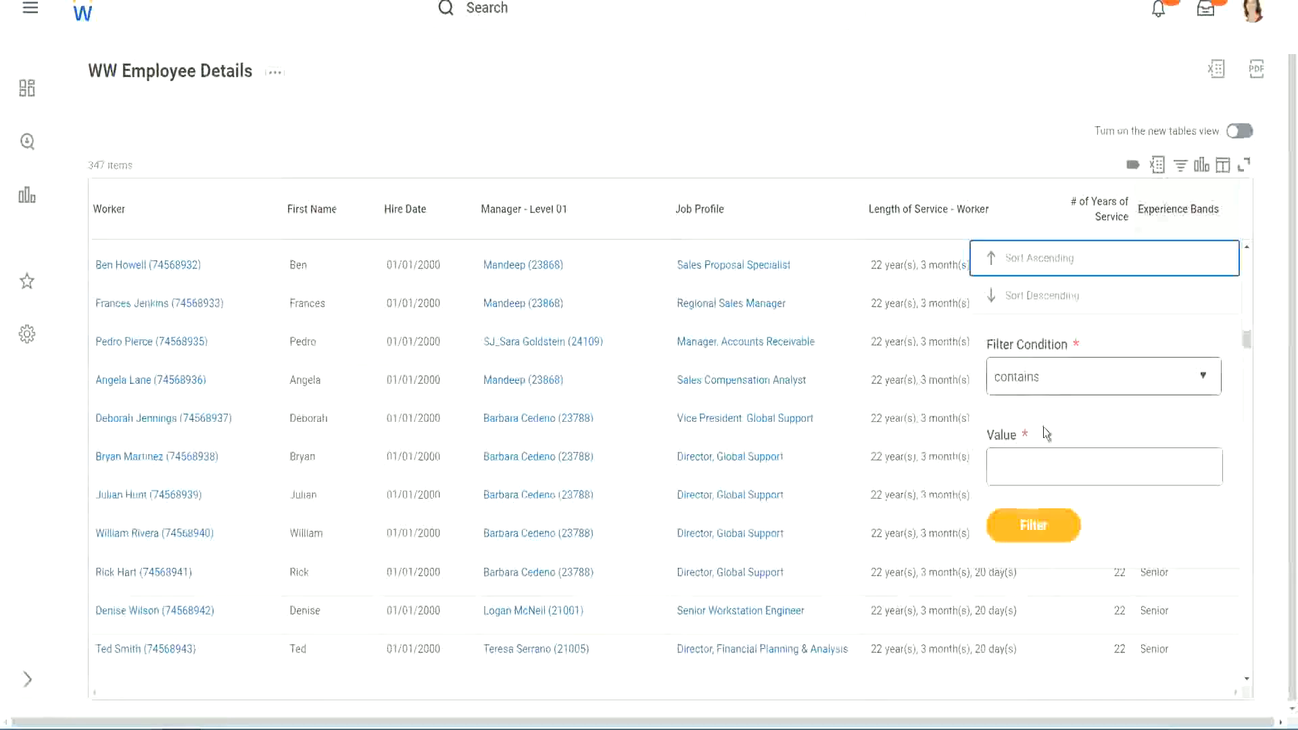
pyautogui.click(1029, 454)
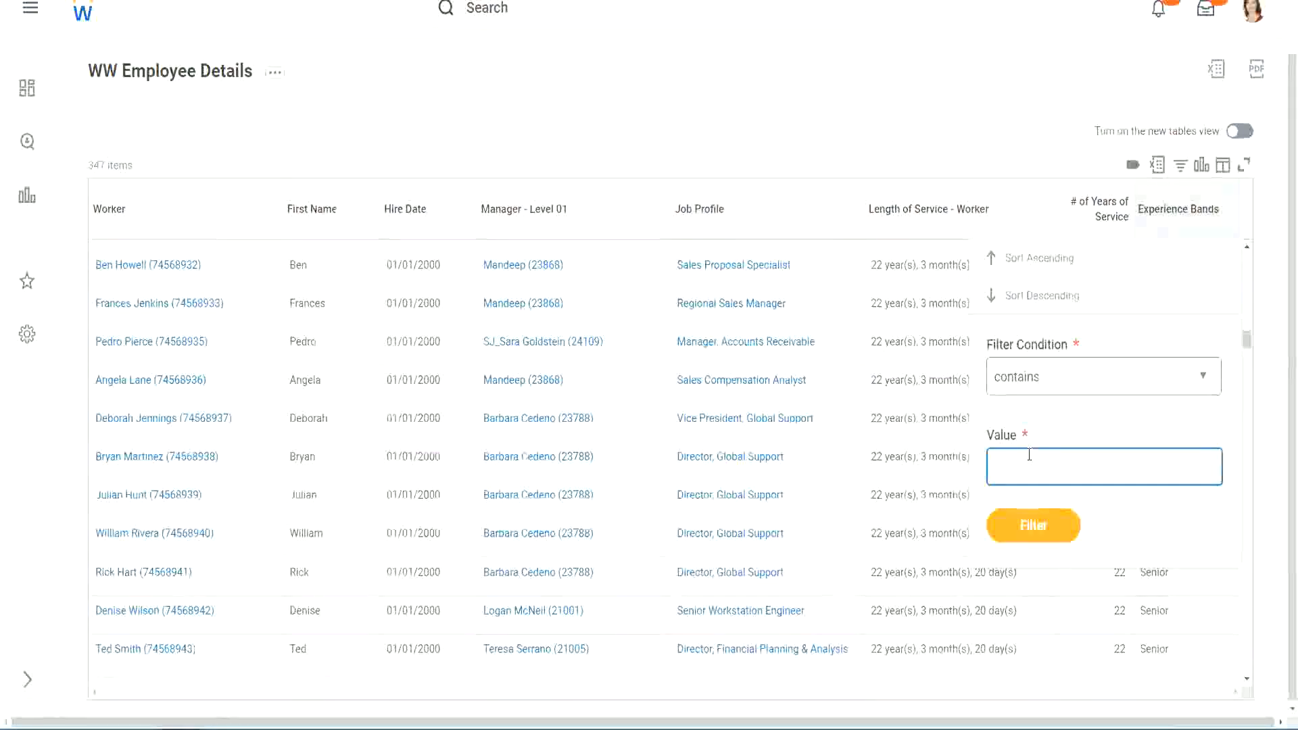
pyautogui.write('Amate')
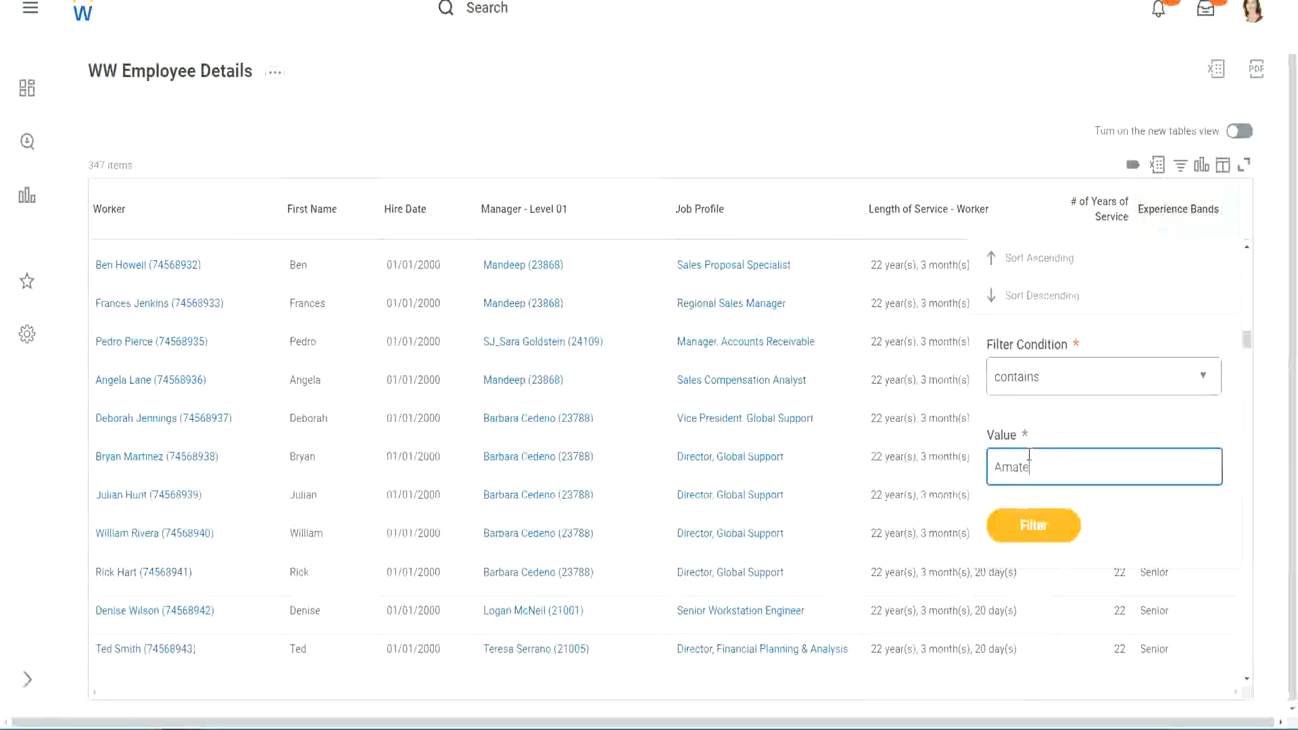
pyautogui.write('ur')
pyautogui.click(1024, 528)
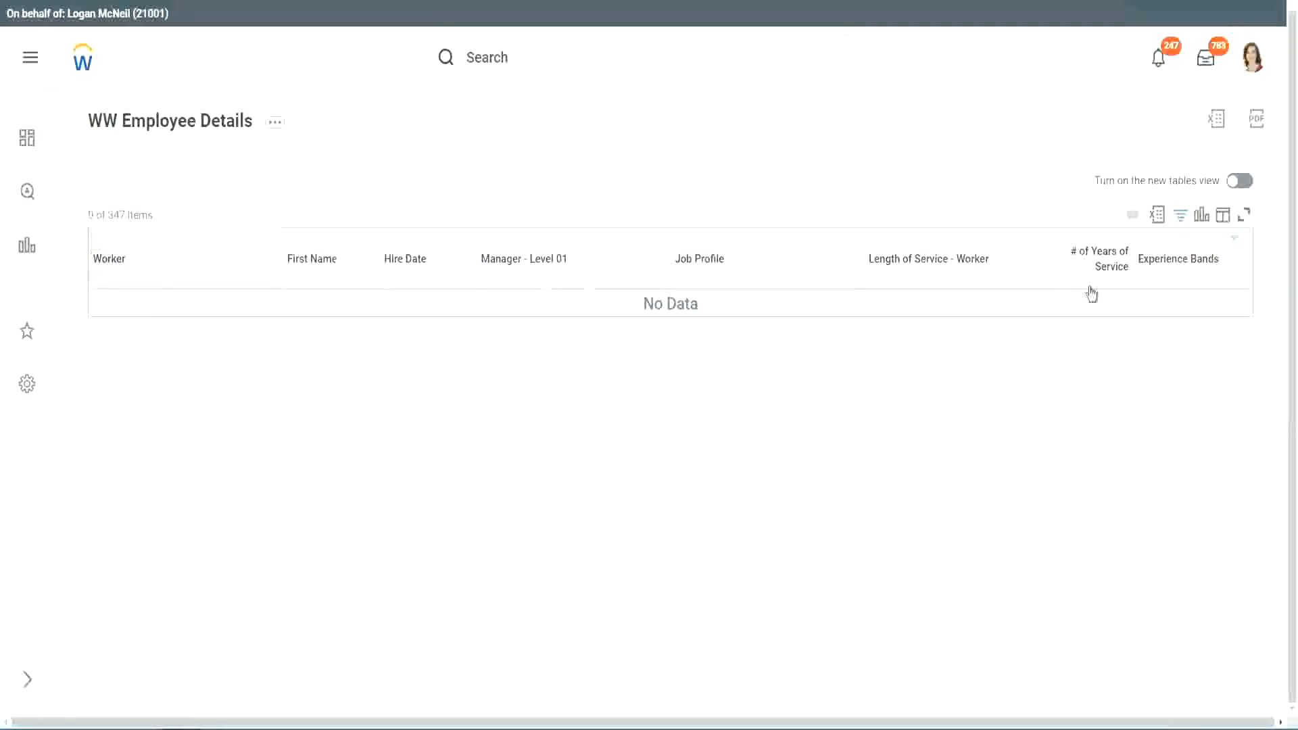
# - Change the Experience Bands filter so that only the Legend workers are listed
pyautogui.click(1172, 259)
pyautogui.click(1080, 444)
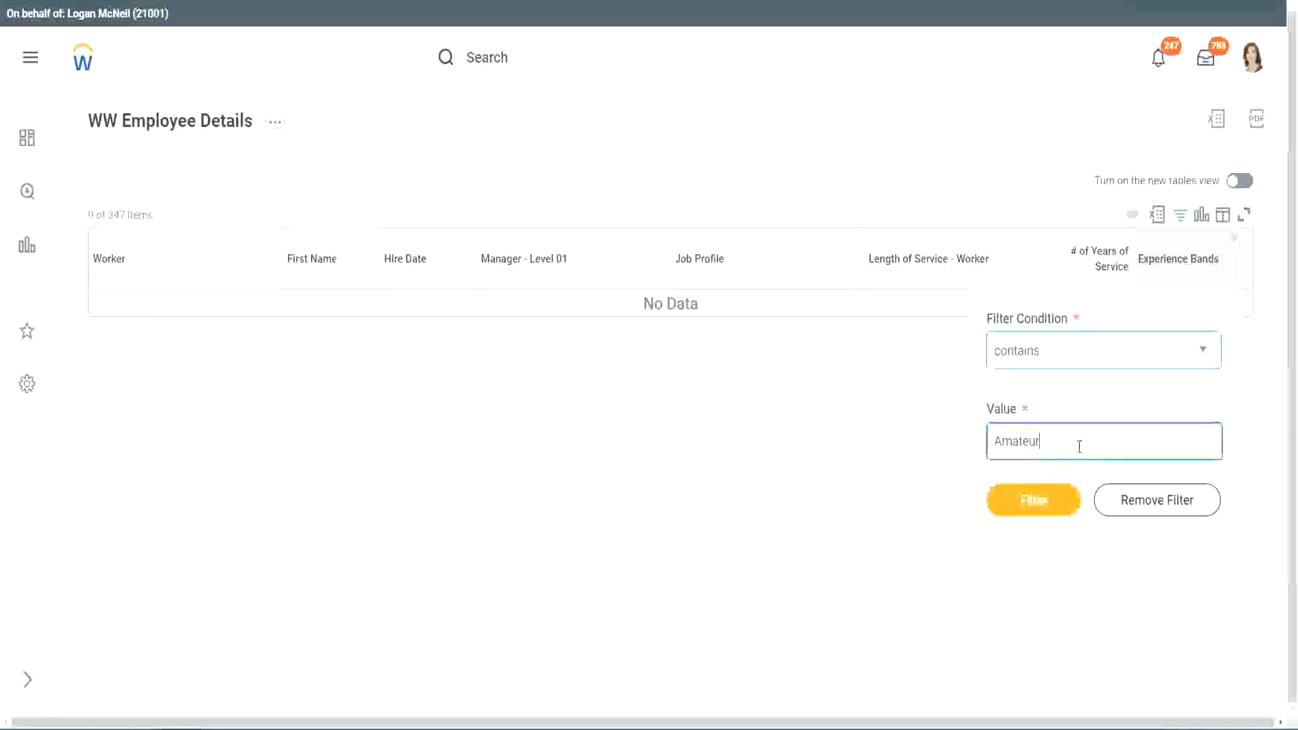
pyautogui.hotkey('ctrl', 'a')
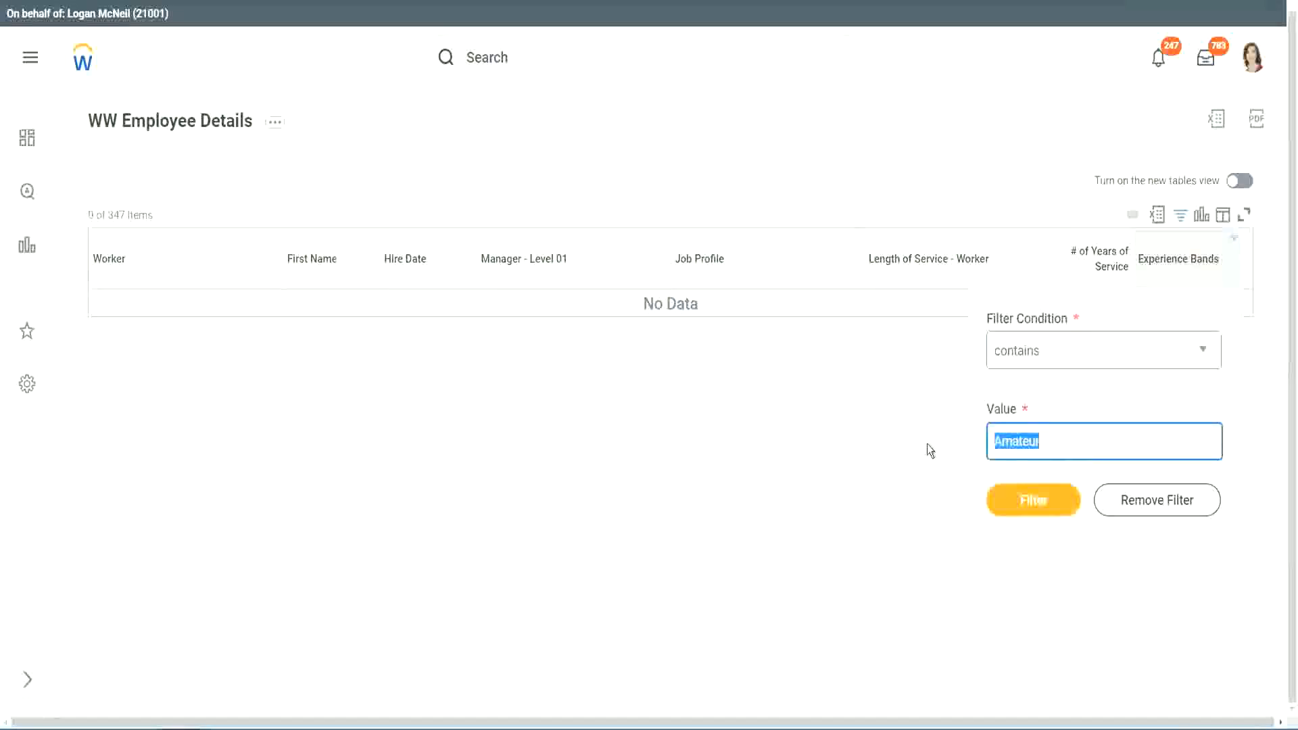
pyautogui.press('Return')
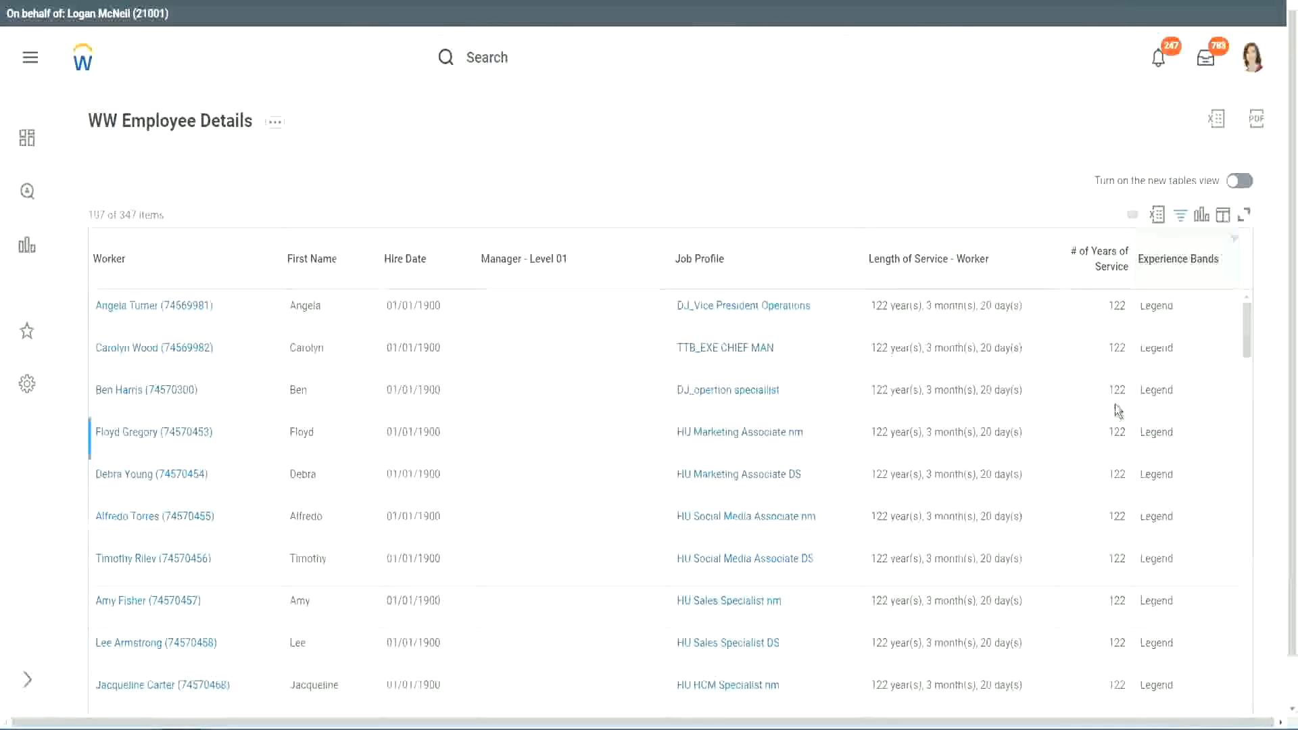
# - Examine the hire dates and years of service of the filtered Legend workers down to the end of the list
pyautogui.scroll(-15, 1113, 405)
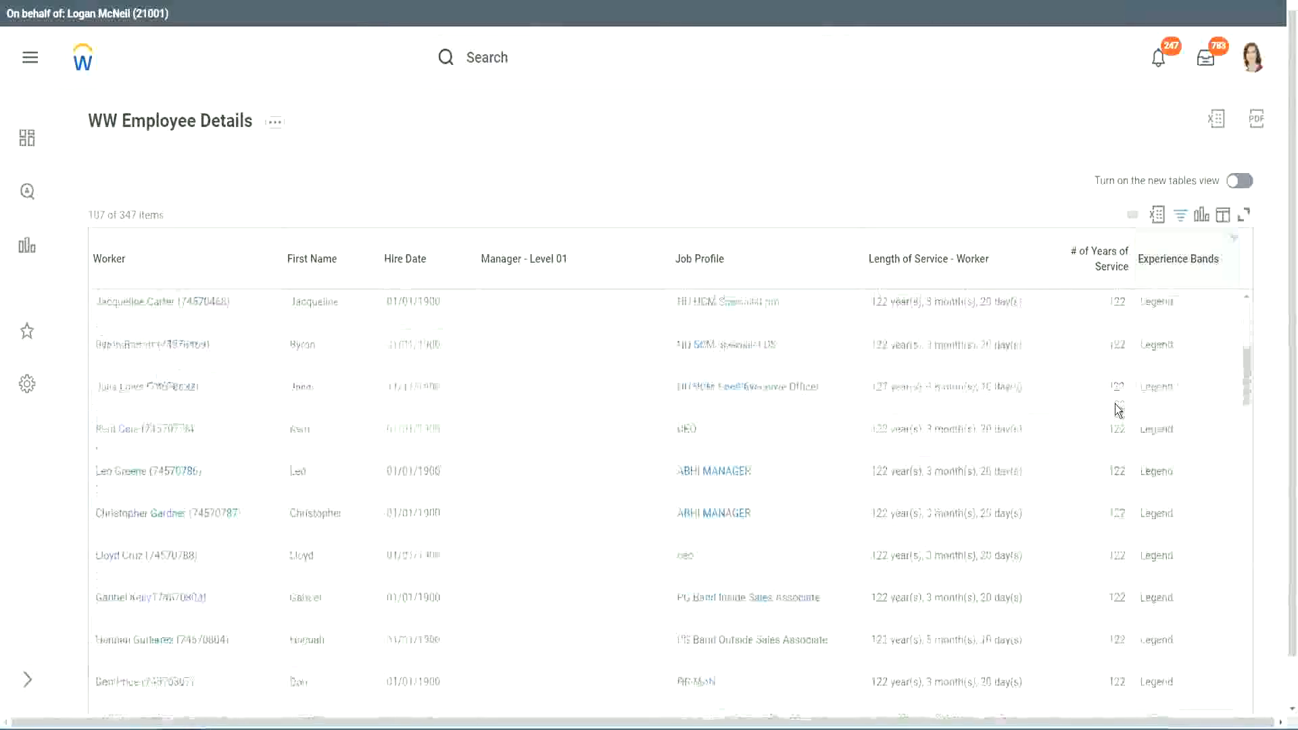
pyautogui.scroll(-3, 1113, 404)
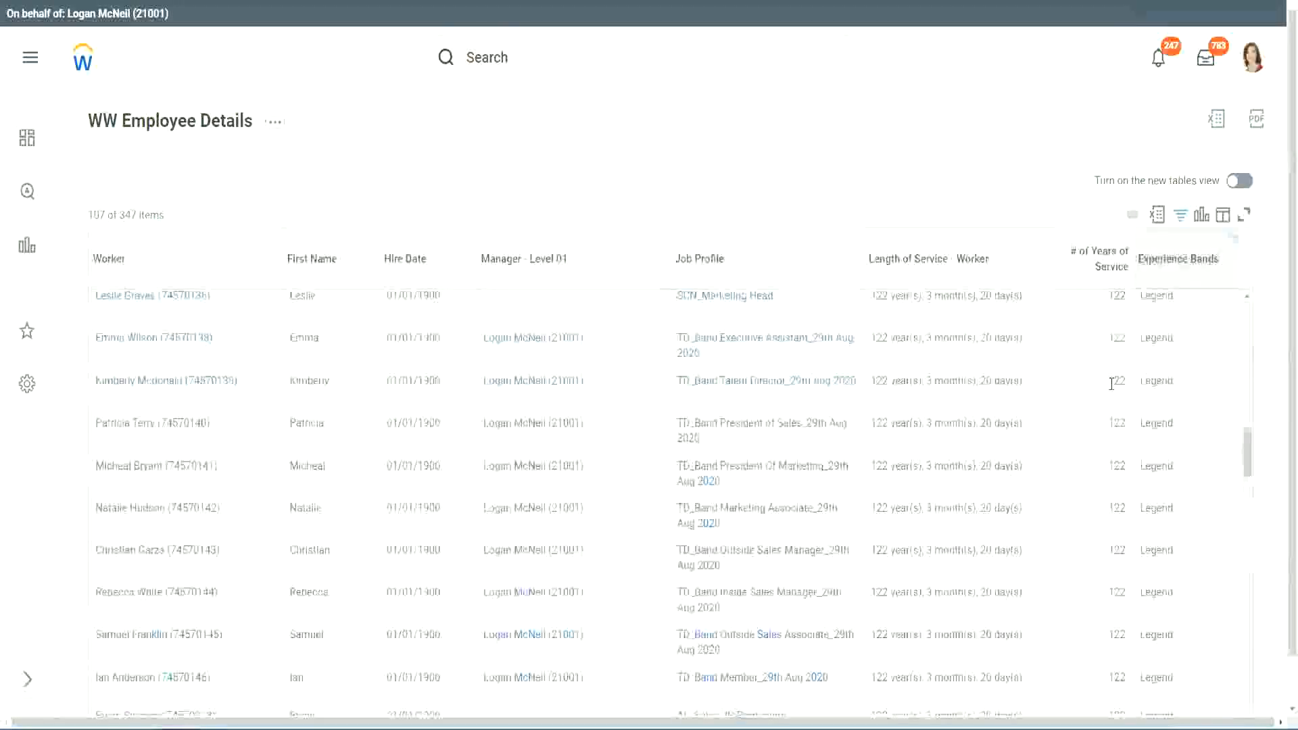
pyautogui.scroll(-10, 1082, 385)
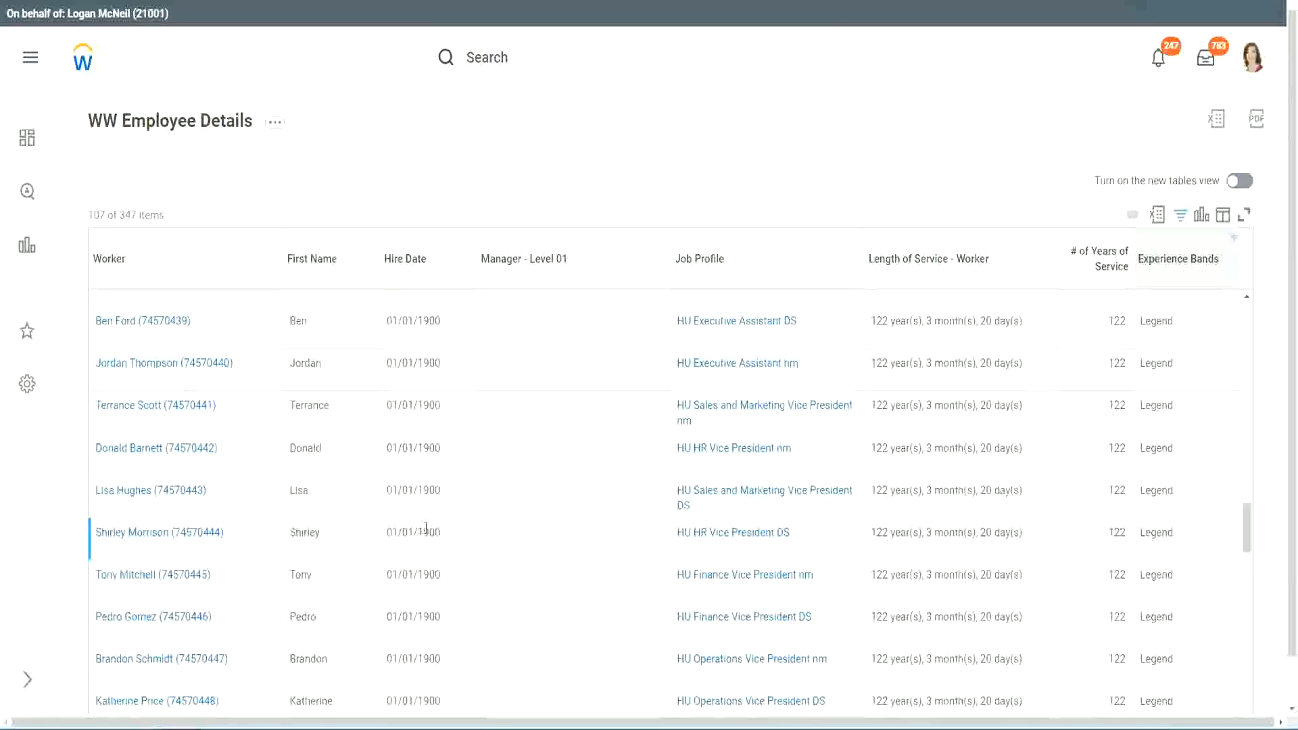
pyautogui.doubleClick(426, 533)
pyautogui.scroll(-5, 1102, 501)
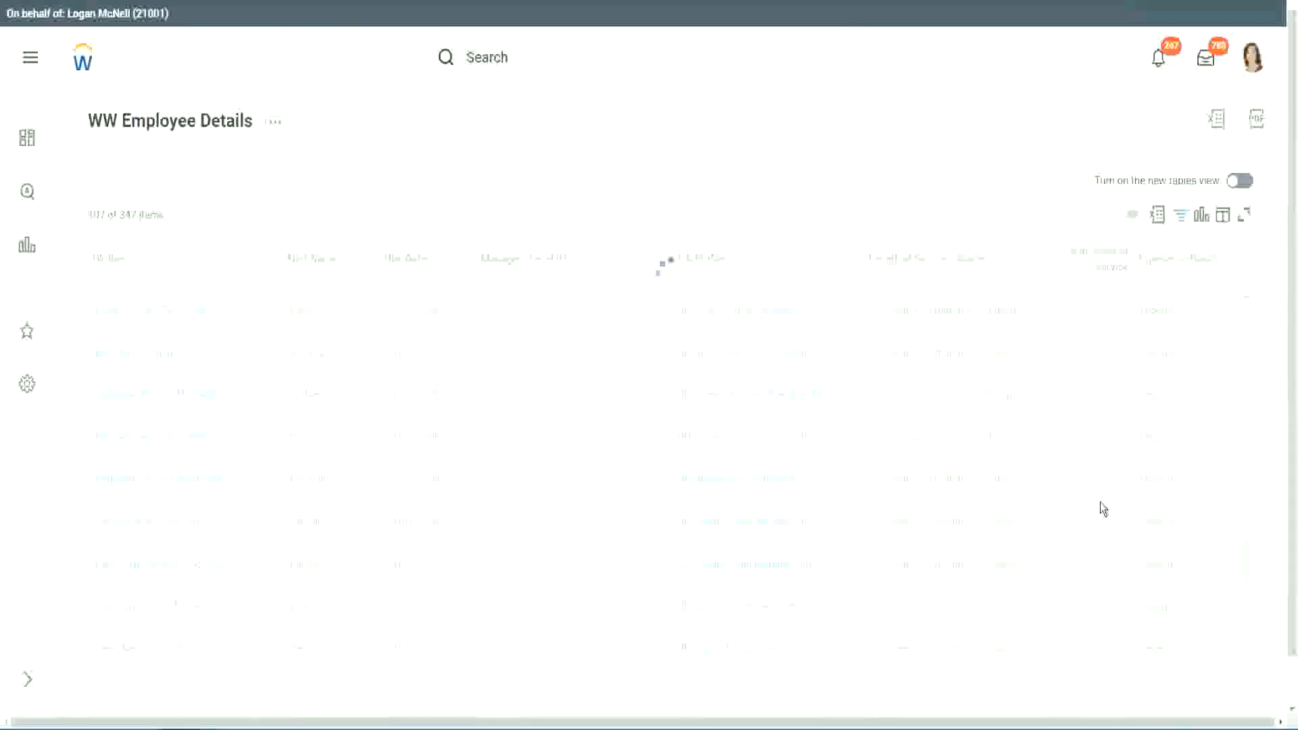
pyautogui.scroll(-5, 1102, 508)
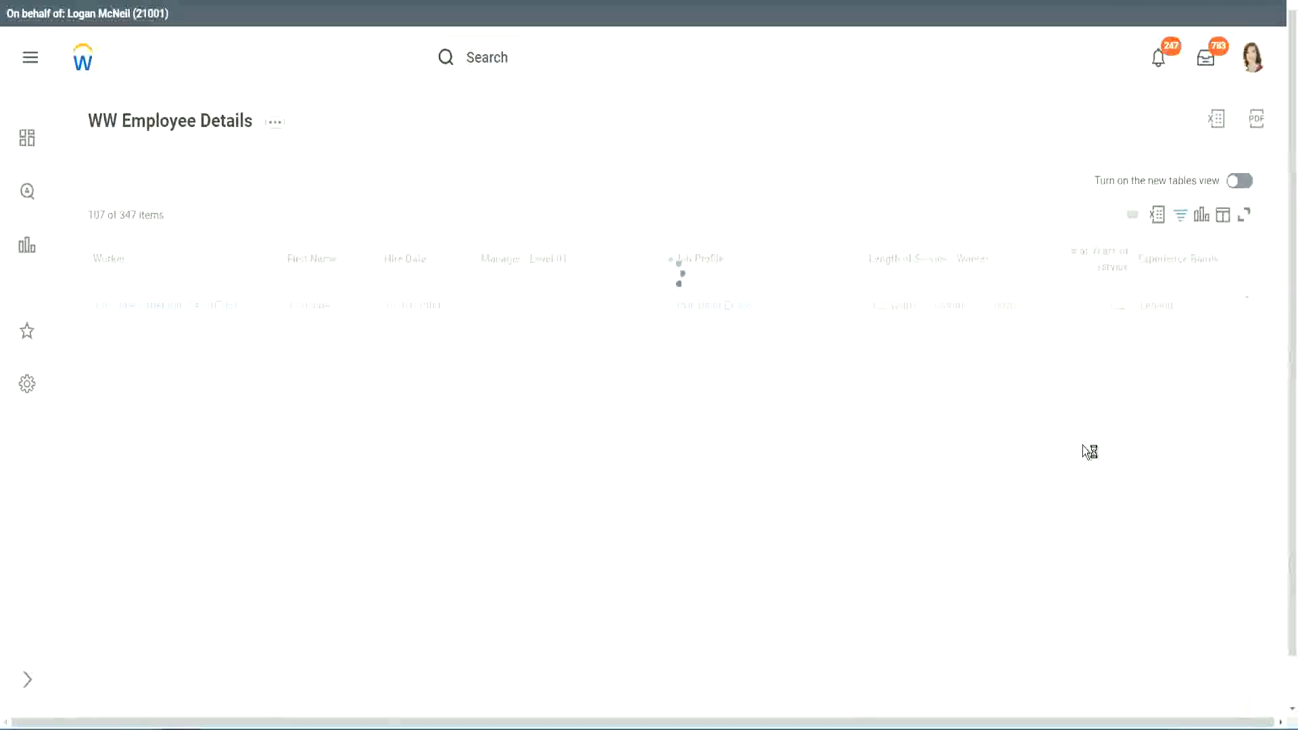
pyautogui.scroll(-5, 1082, 448)
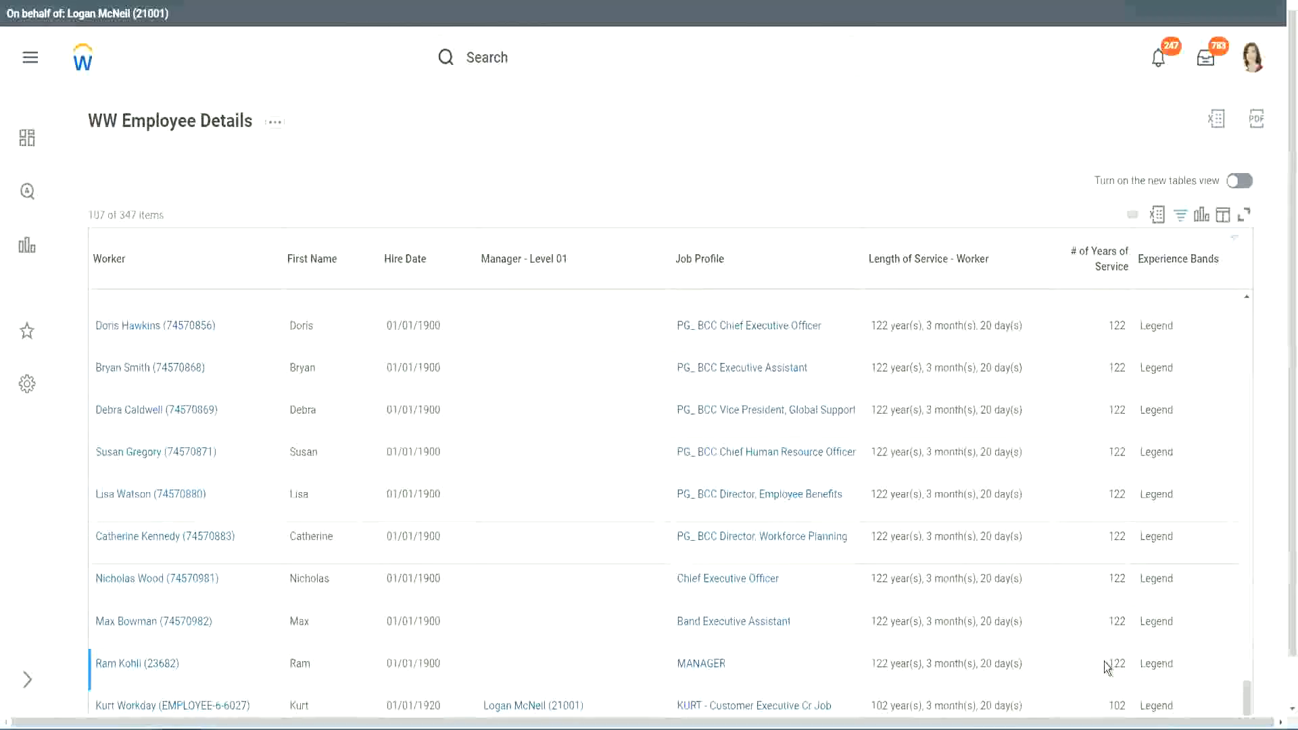
pyautogui.doubleClick(1115, 705)
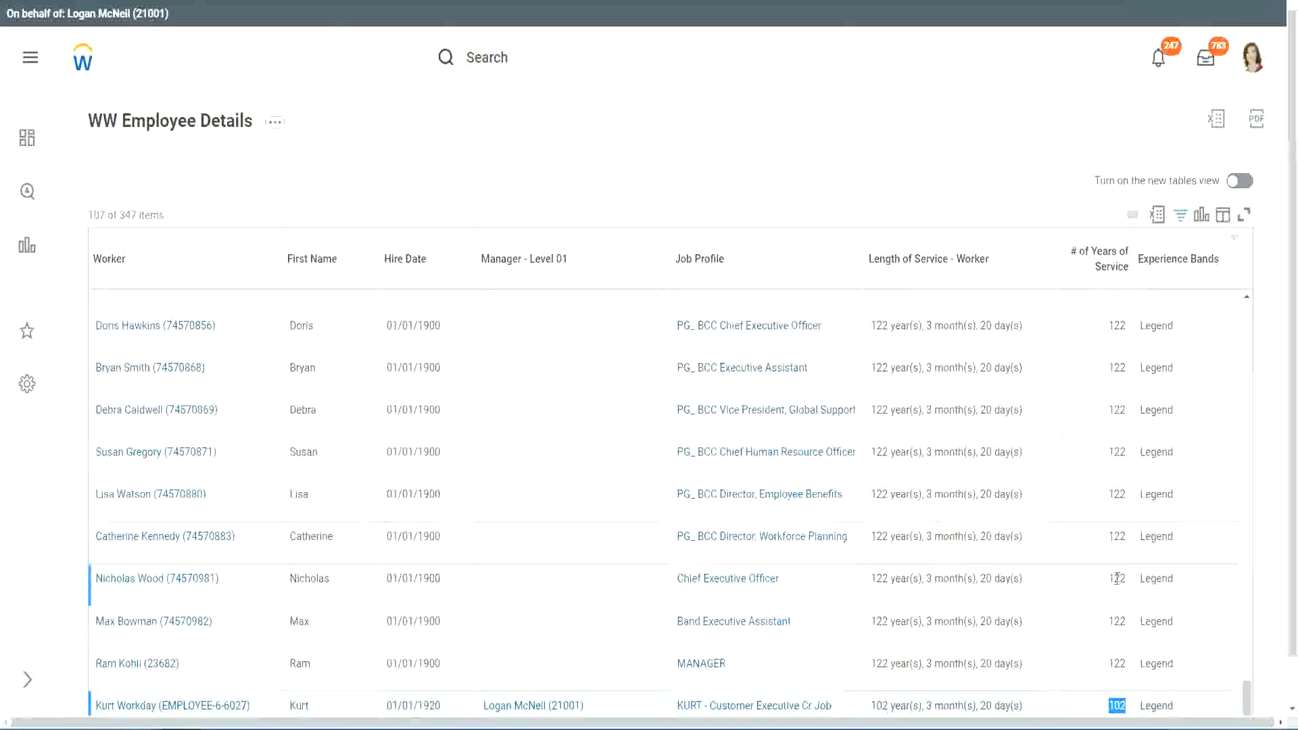
# - Change the Experience Bands filter value to Experienced, keeping the contains condition, and apply it to the report
pyautogui.moveTo(1116, 578); pyautogui.dragTo(1127, 579)
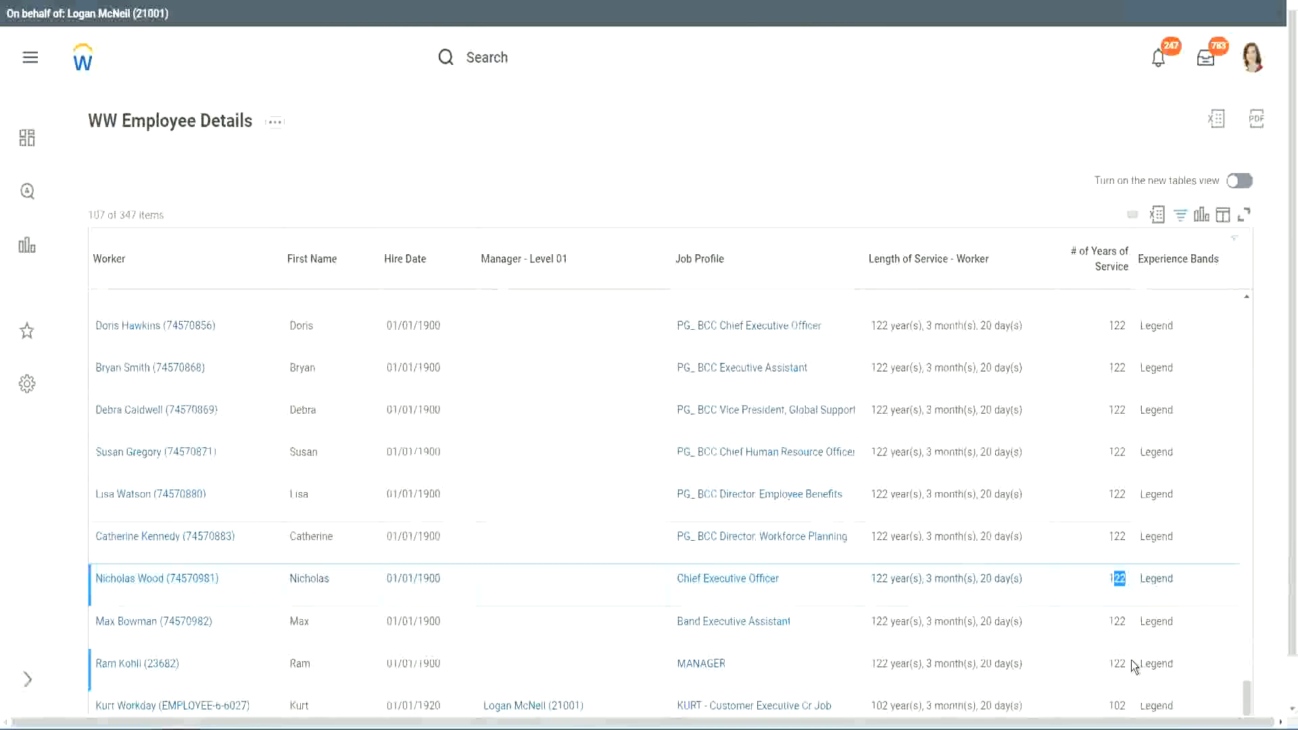
pyautogui.click(1091, 539)
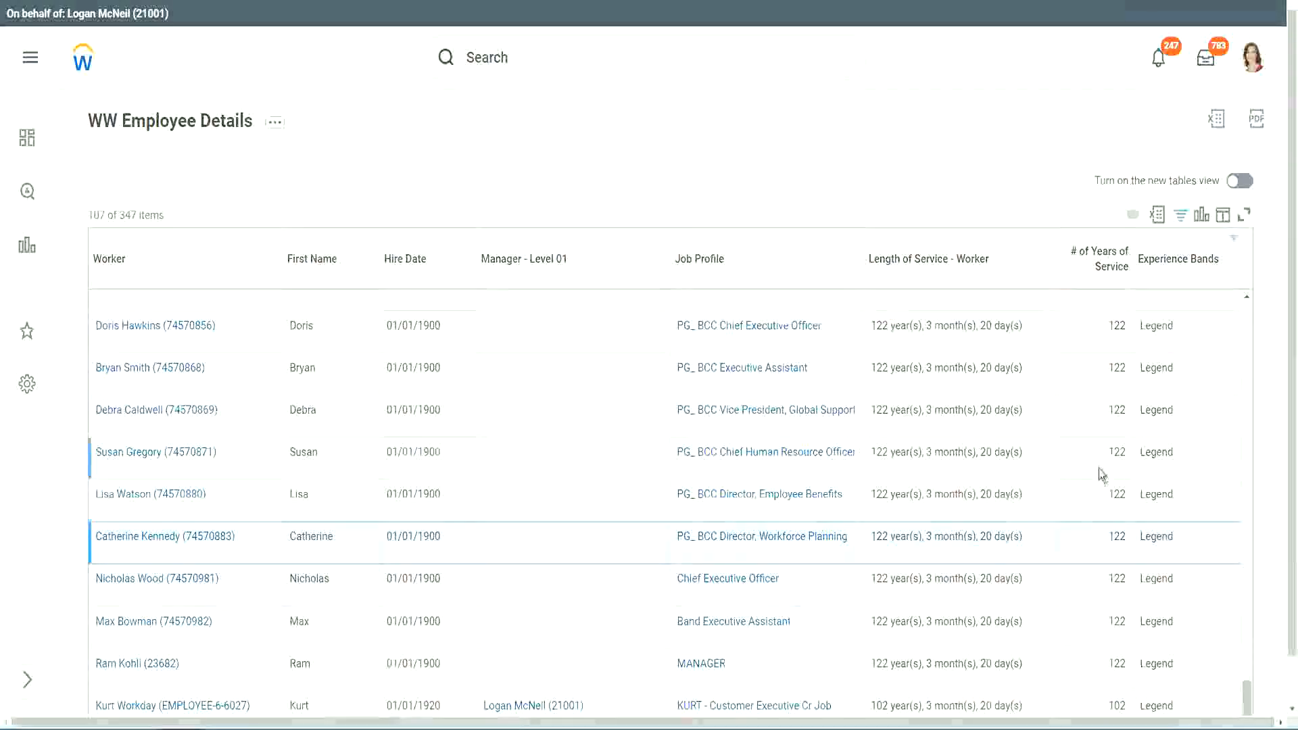
pyautogui.click(1185, 265)
pyautogui.click(1063, 518)
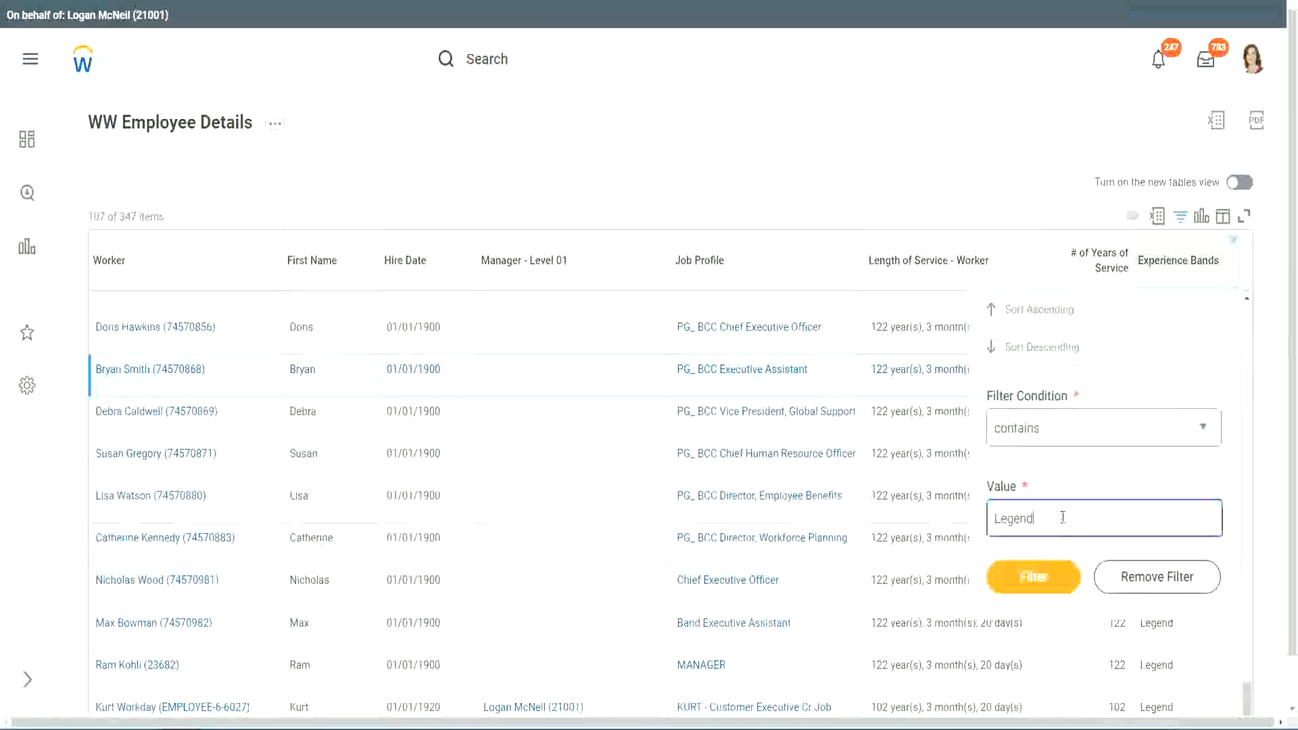
pyautogui.moveTo(1062, 517); pyautogui.dragTo(896, 522)
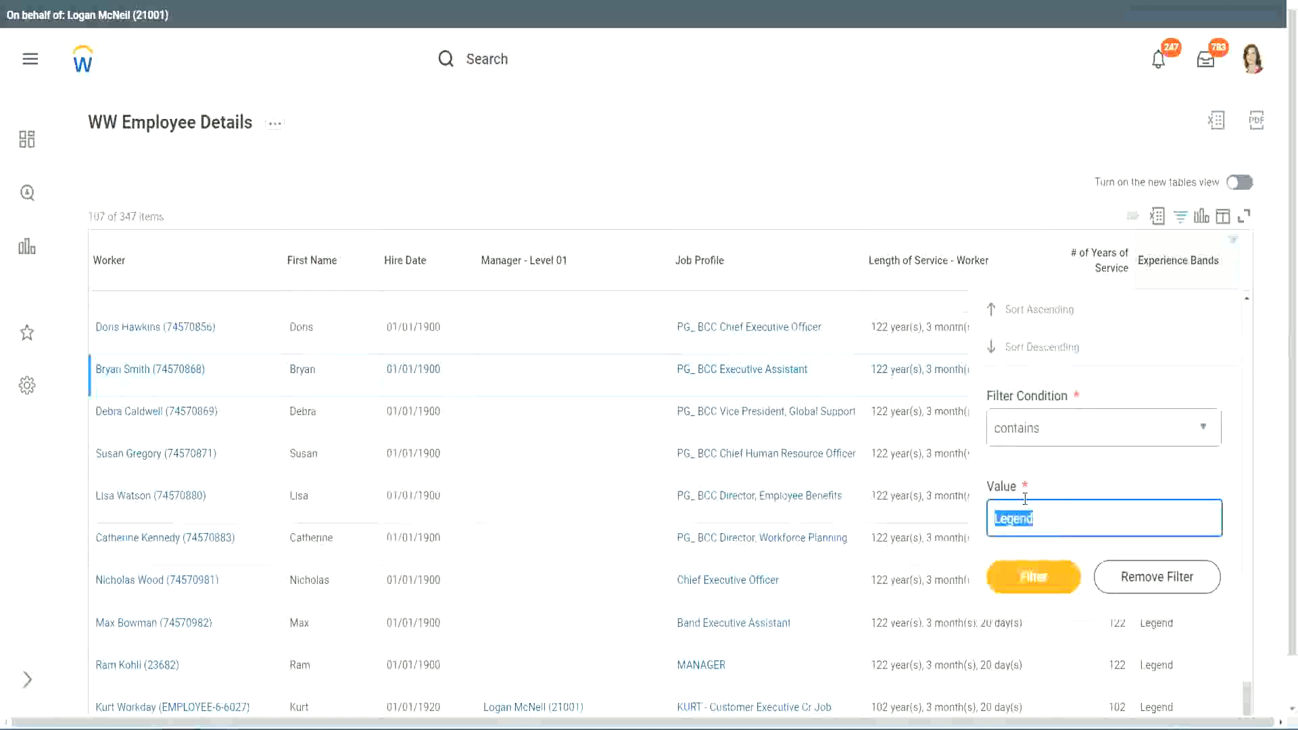
pyautogui.write('Ex')
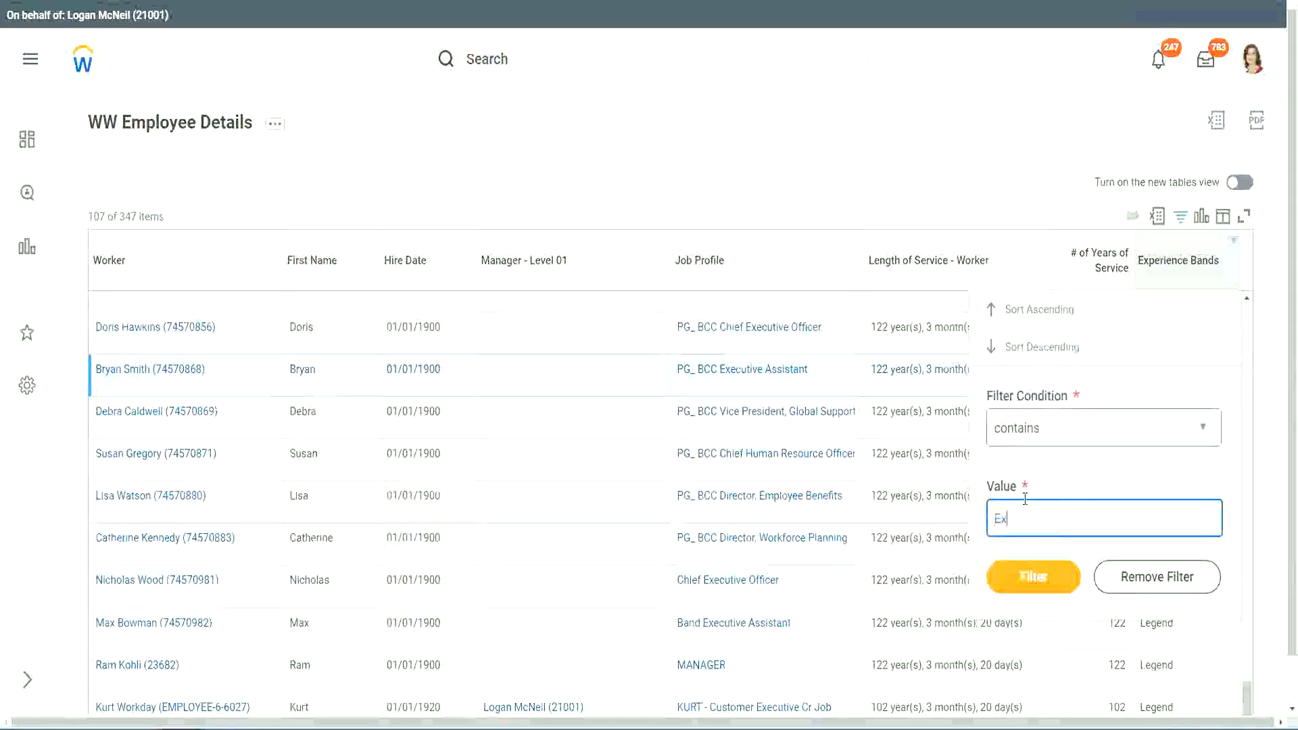
pyautogui.write('per')
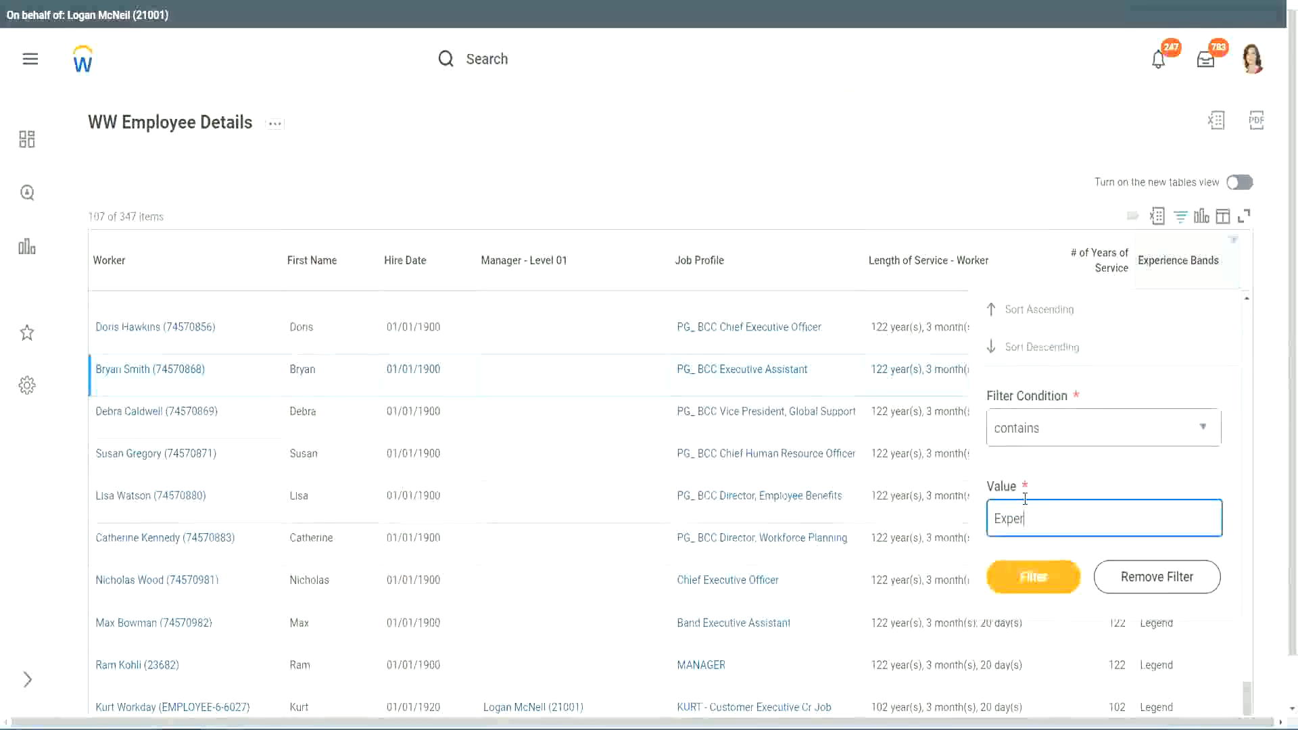
pyautogui.write('ienced')
pyautogui.click(1033, 578)
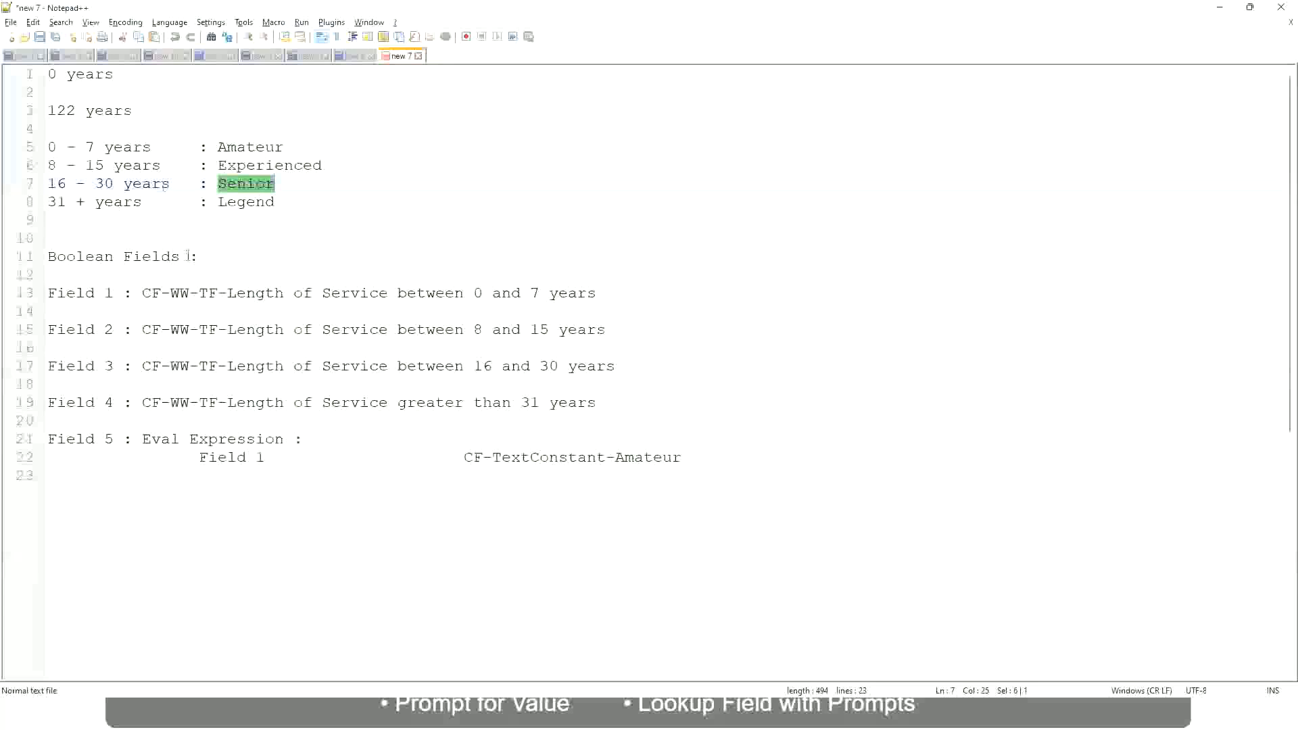
# - Switch to the Notepad++ notes and check the years-of-service range defined for the Experienced band
pyautogui.hotkey('alt', 'Tab')
pyautogui.moveTo(57, 167); pyautogui.dragTo(103, 167)
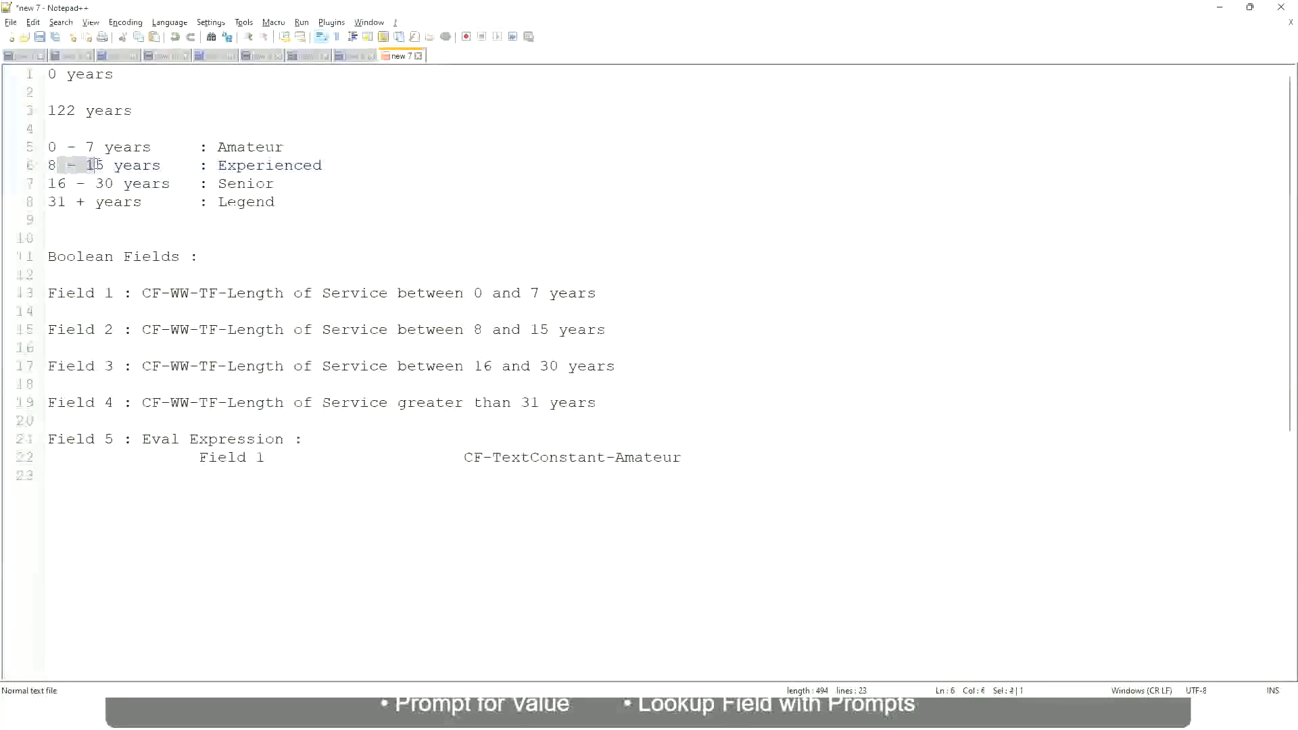
pyautogui.click(105, 167)
pyautogui.click(149, 167)
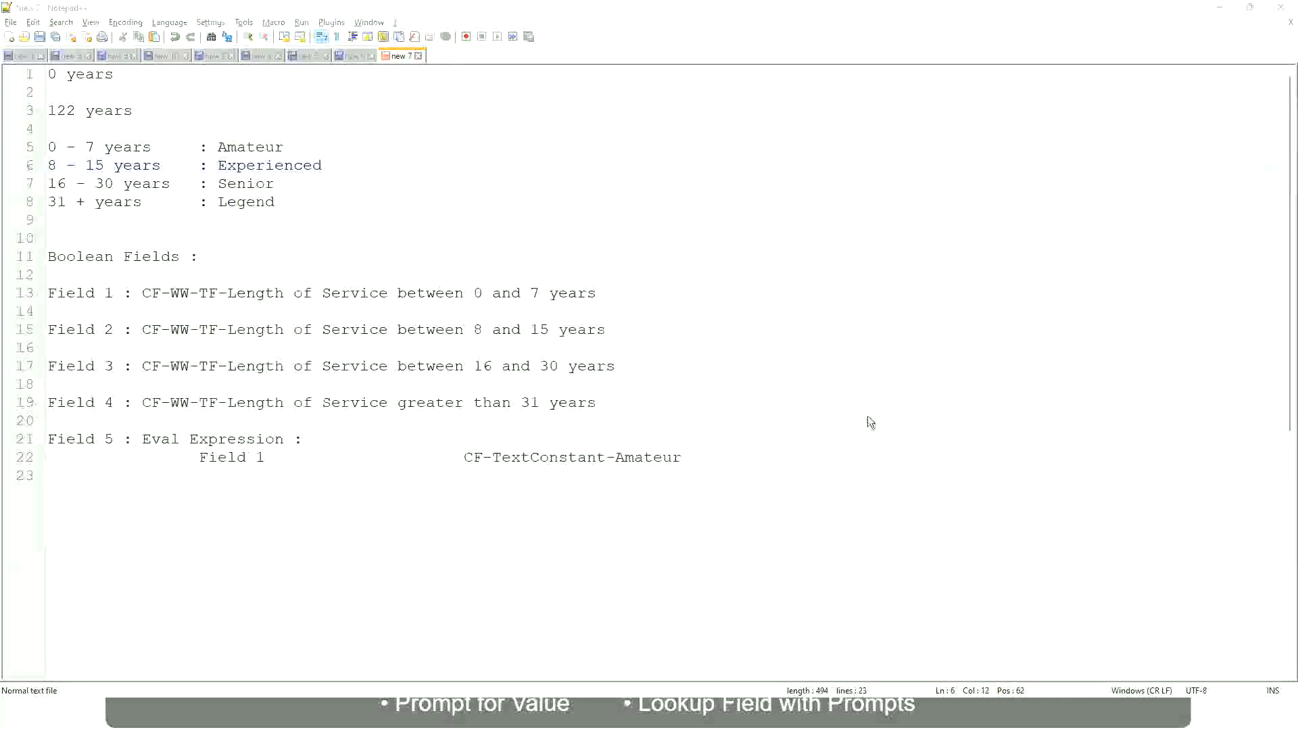
# - Return to the Workday report and compare the filtered Experienced workers' years of service with the band's range down the list
pyautogui.hotkey('alt', 'Tab')
pyautogui.scroll(-4, 1121, 494)
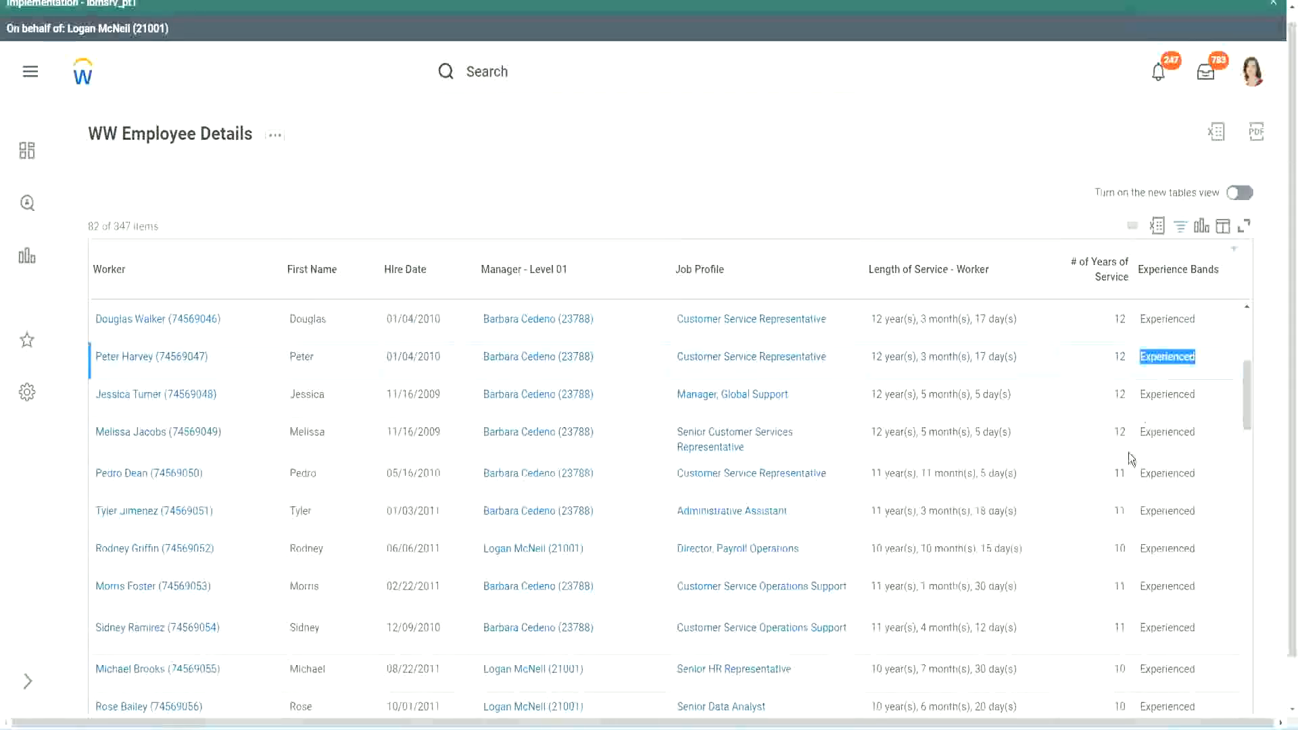
pyautogui.scroll(-2, 1122, 487)
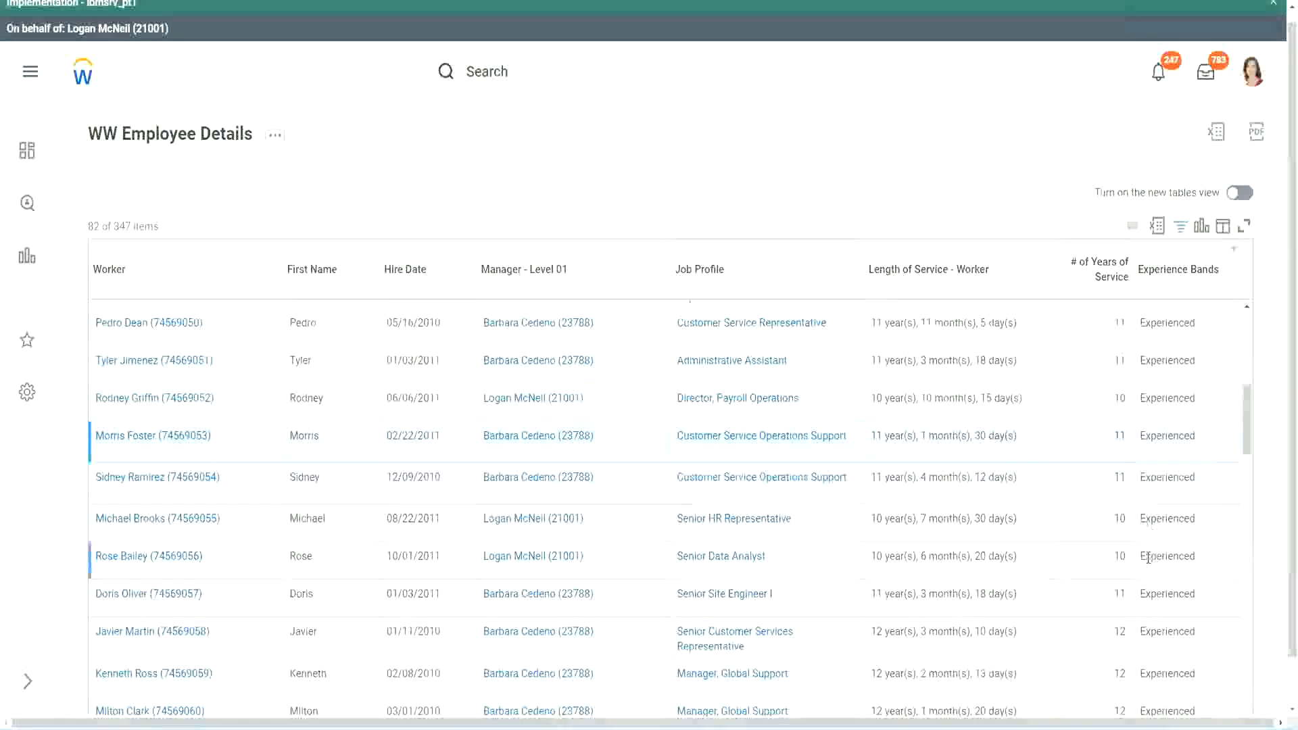
pyautogui.scroll(-10, 1148, 558)
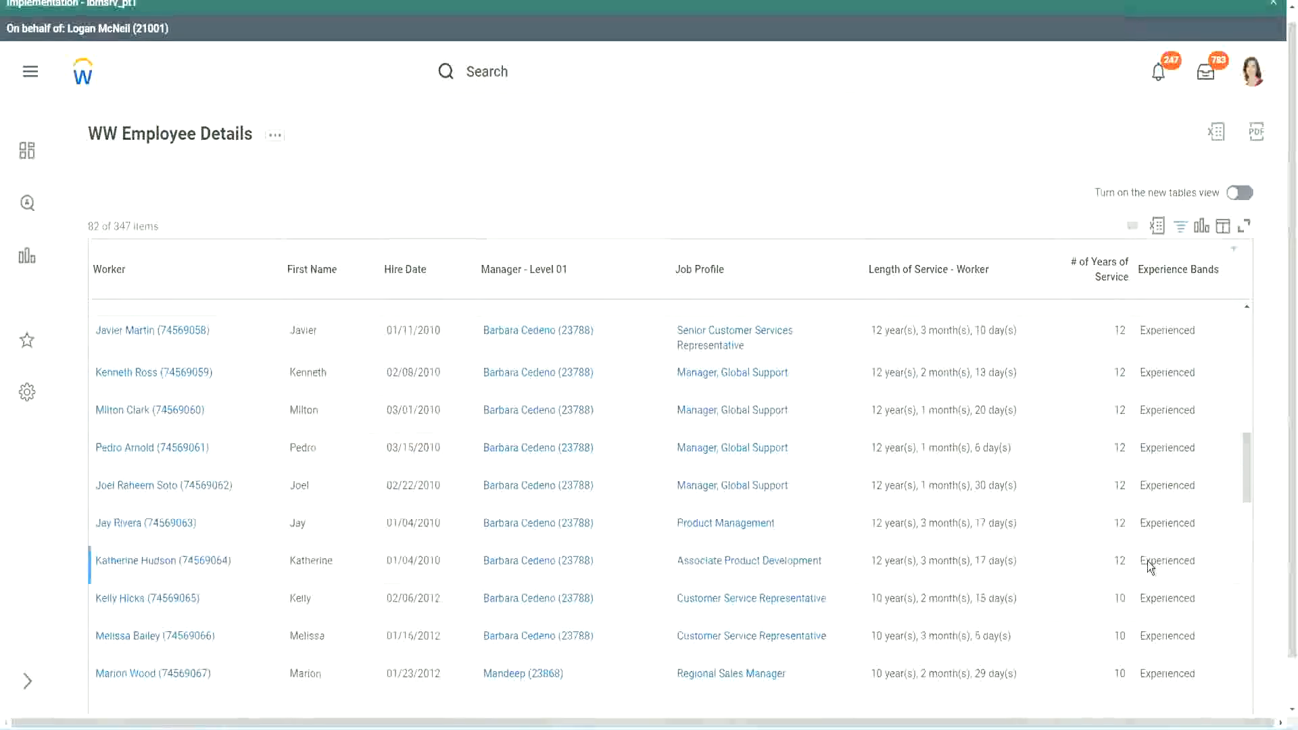